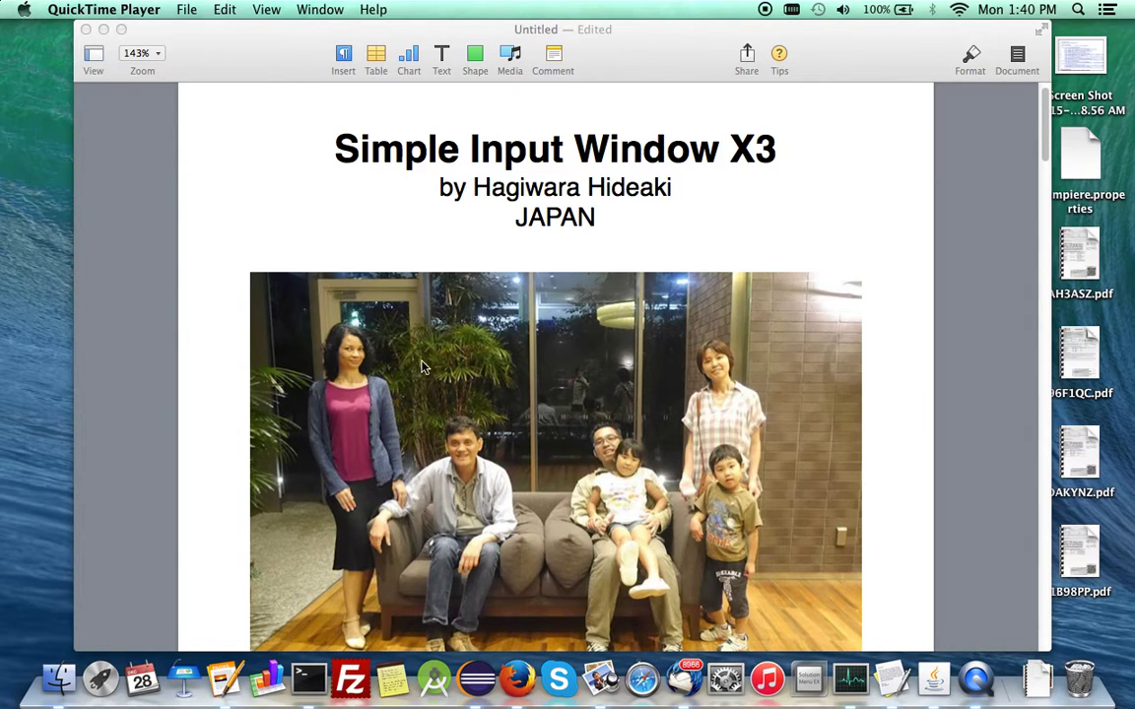
Scroll past the title, family, sushi and Darth Vader photos to the iDempiere windows text page
scroll(422, 367, down, 3)
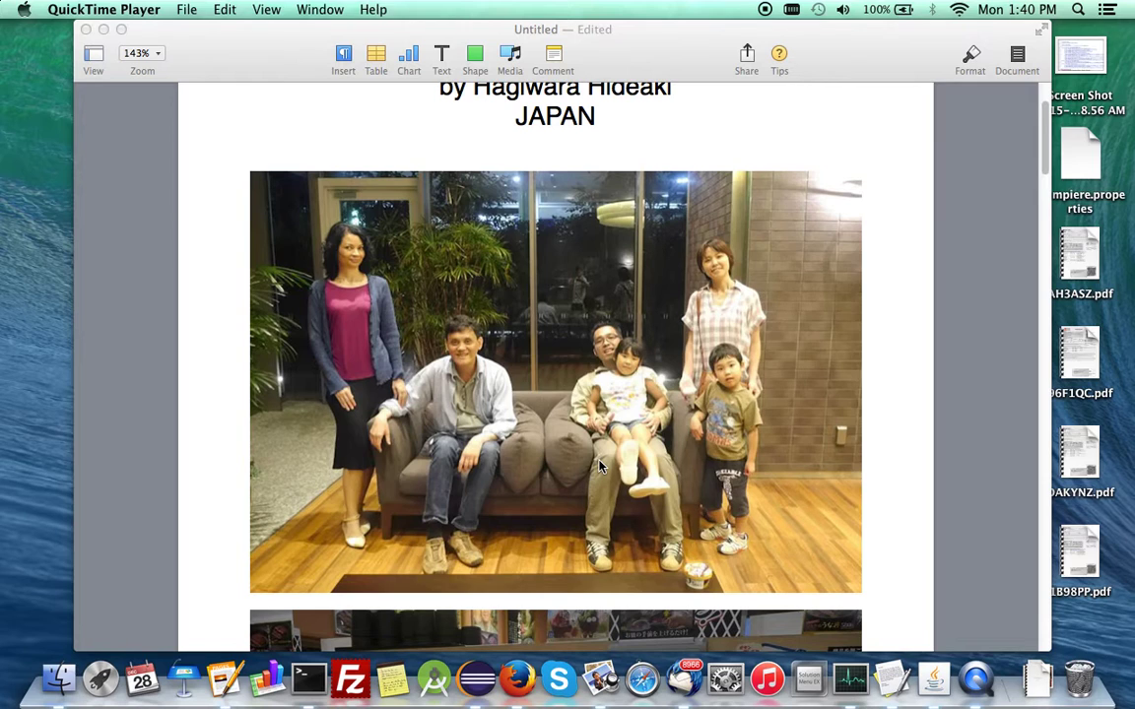
scroll(601, 467, down, 10)
scroll(601, 467, down, 5)
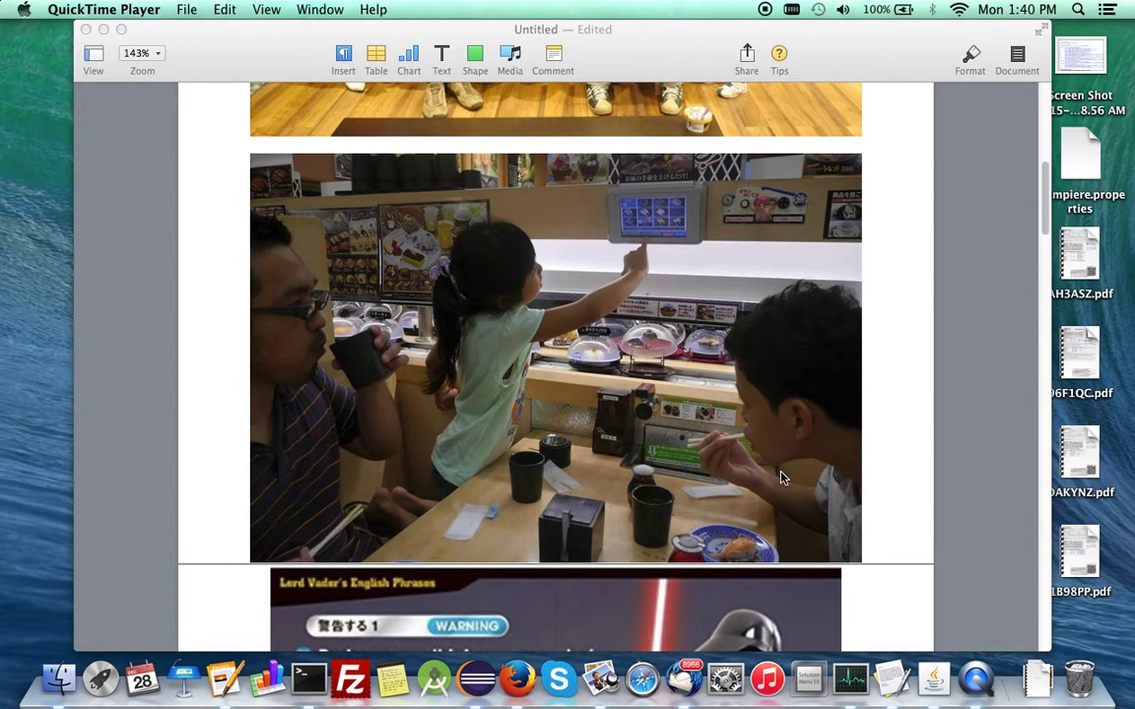
scroll(781, 478, down, 1)
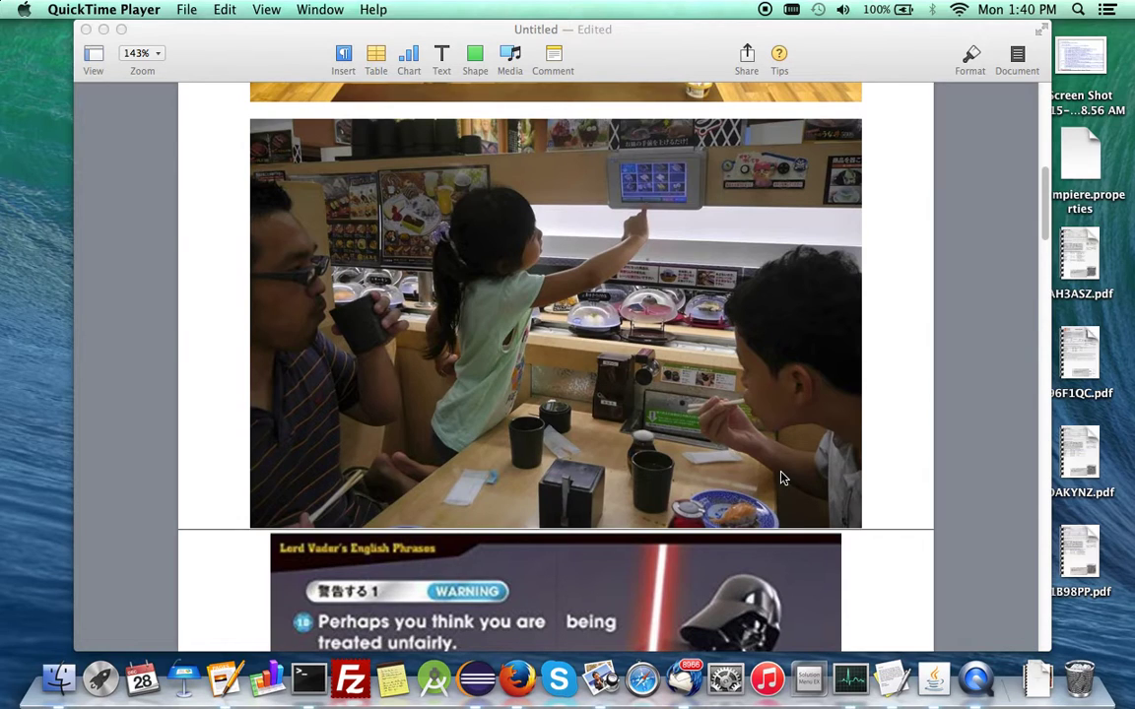
scroll(781, 478, down, 8)
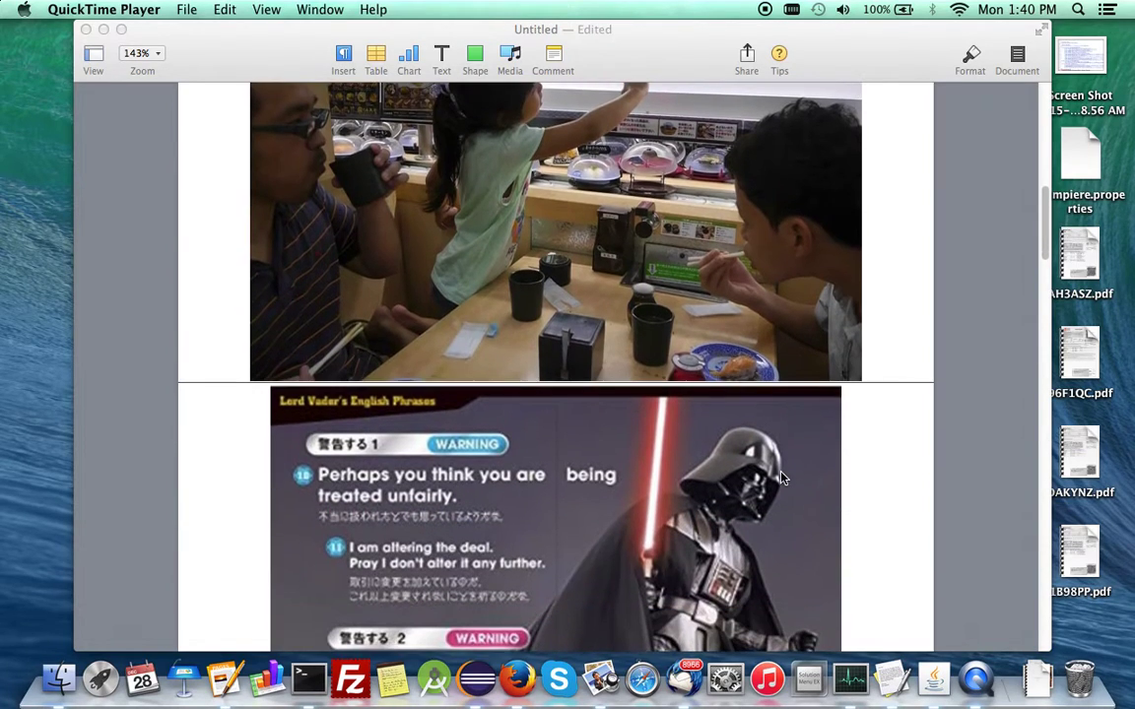
scroll(781, 478, down, 5)
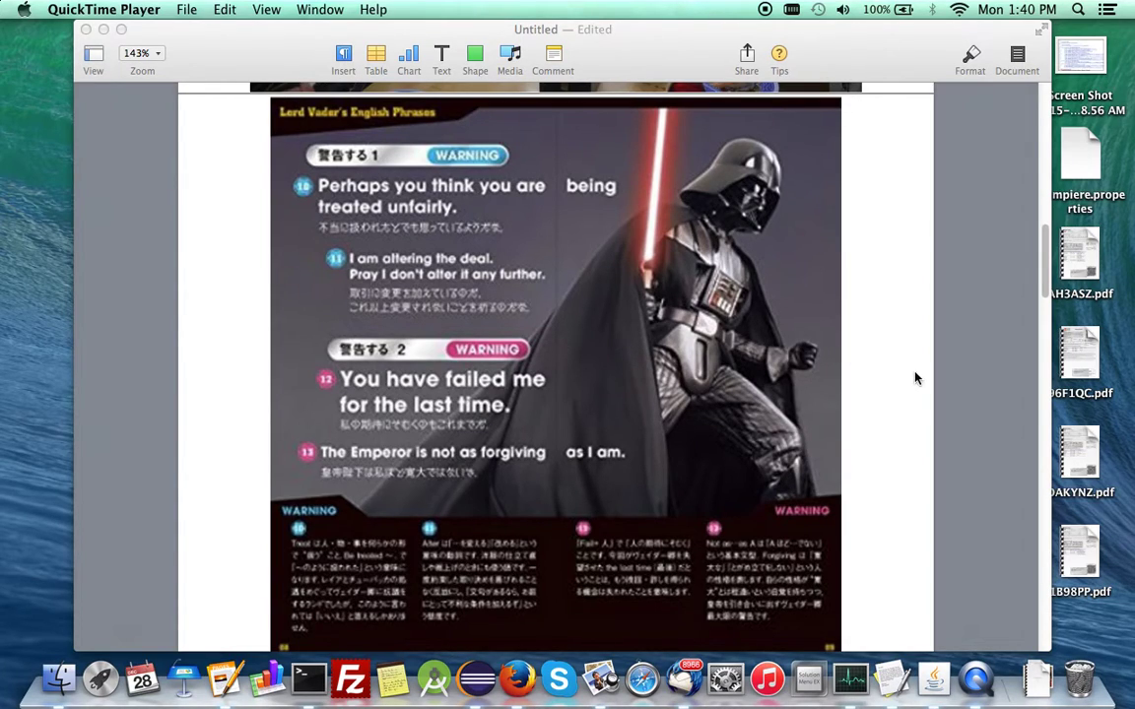
scroll(914, 377, down, 1)
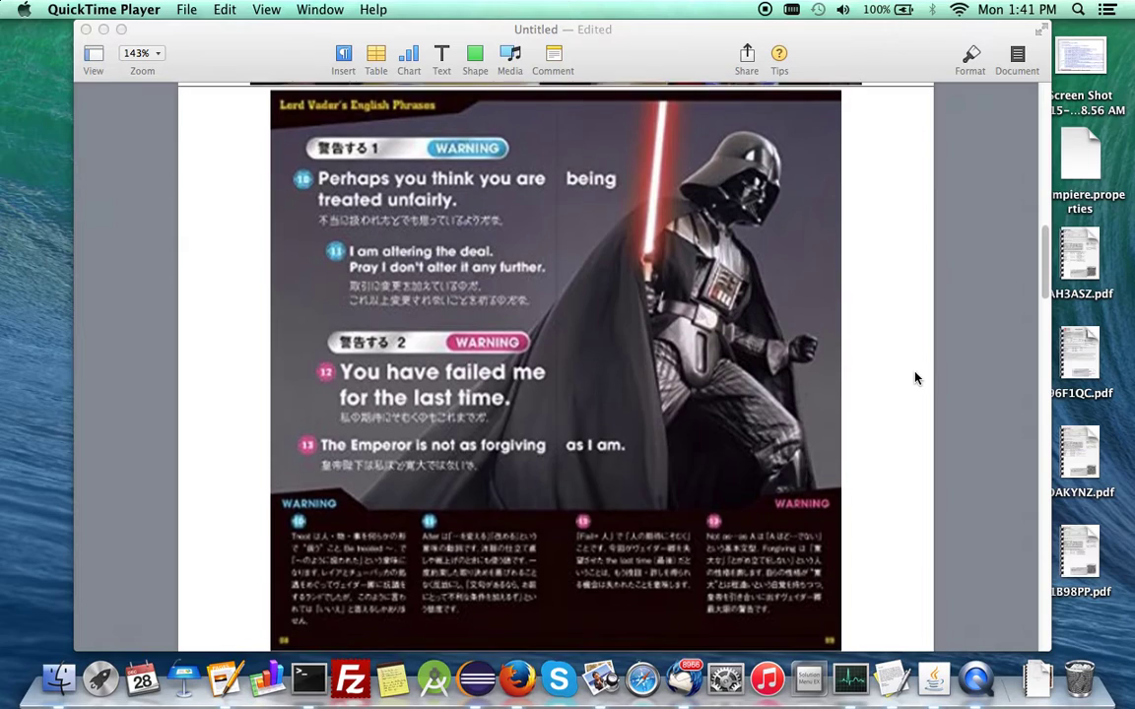
scroll(914, 377, down, 1)
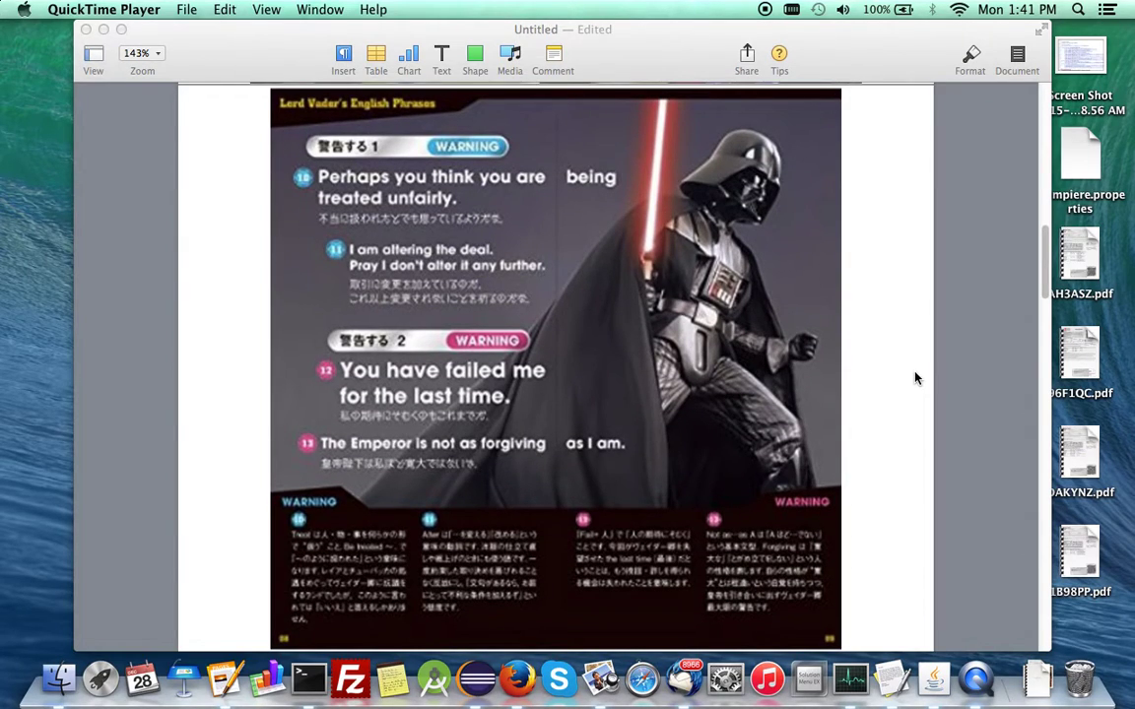
scroll(914, 378, down, 1)
scroll(914, 378, down, 1)
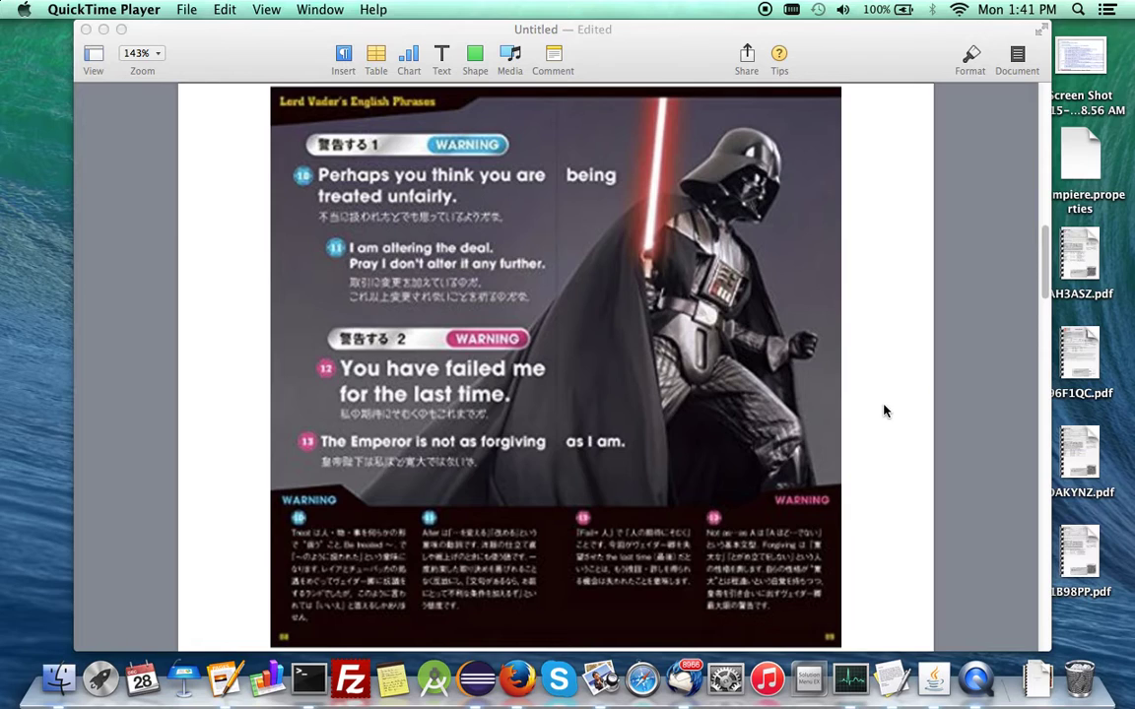
scroll(885, 412, down, 5)
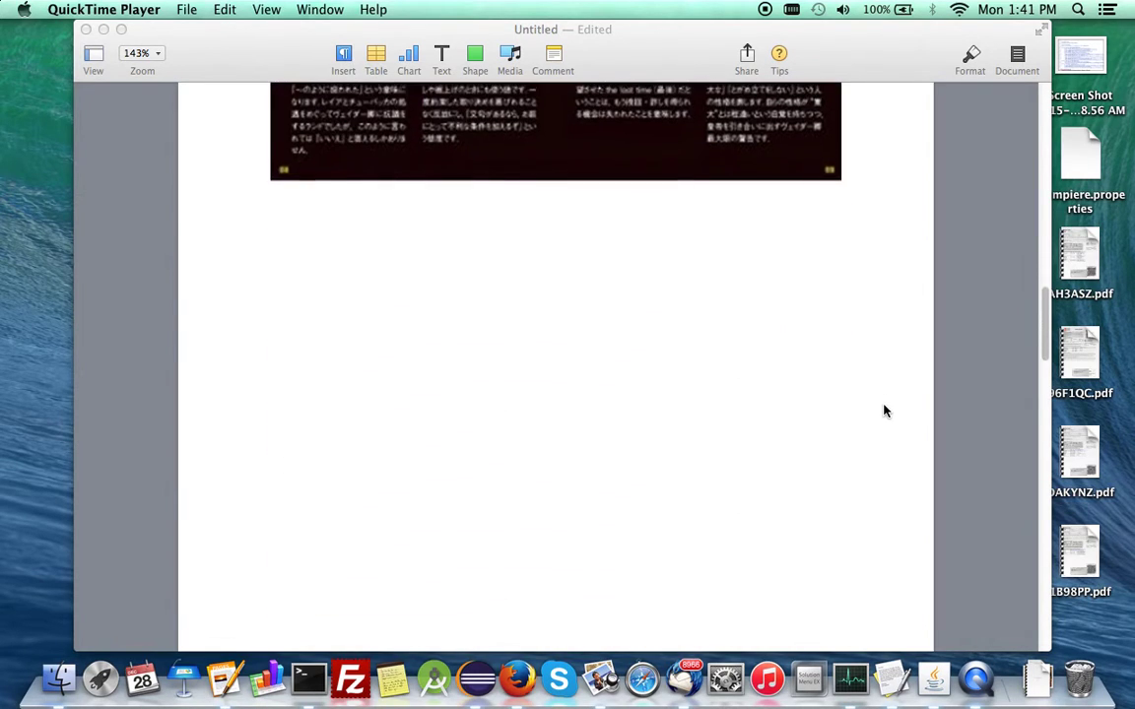
scroll(884, 412, up, 10)
Scroll to the X3 Simple Input benefits and wiki links page, then bring Firefox forward
scroll(885, 412, down, 10)
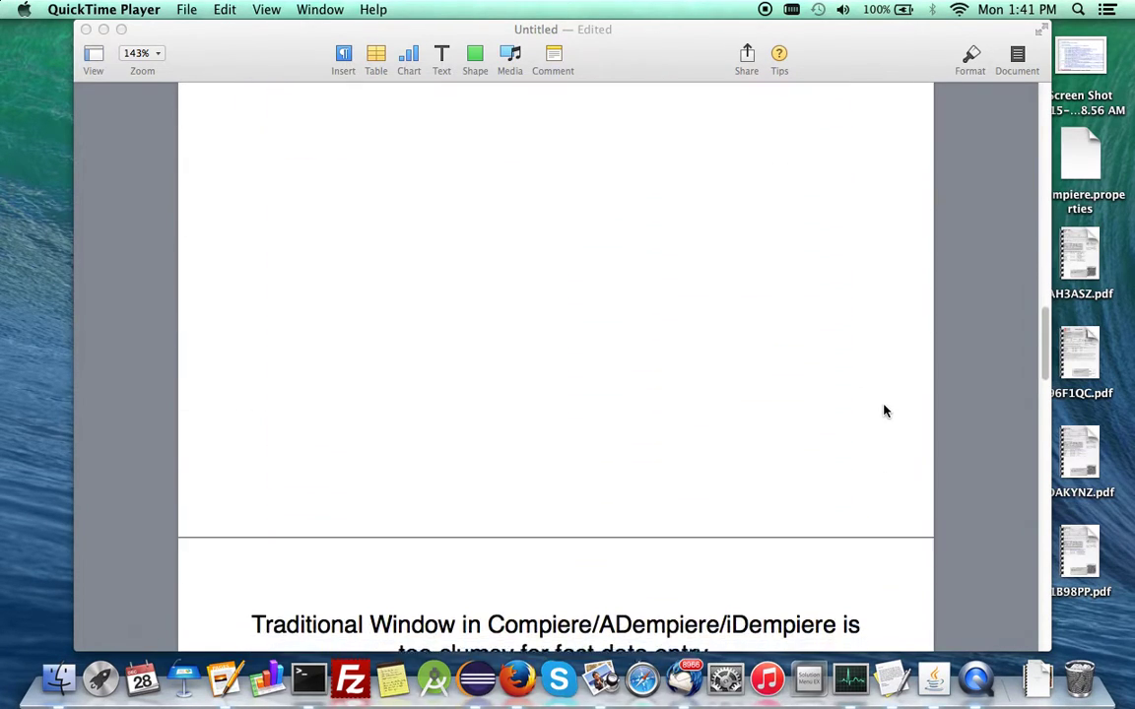
scroll(885, 412, down, 3)
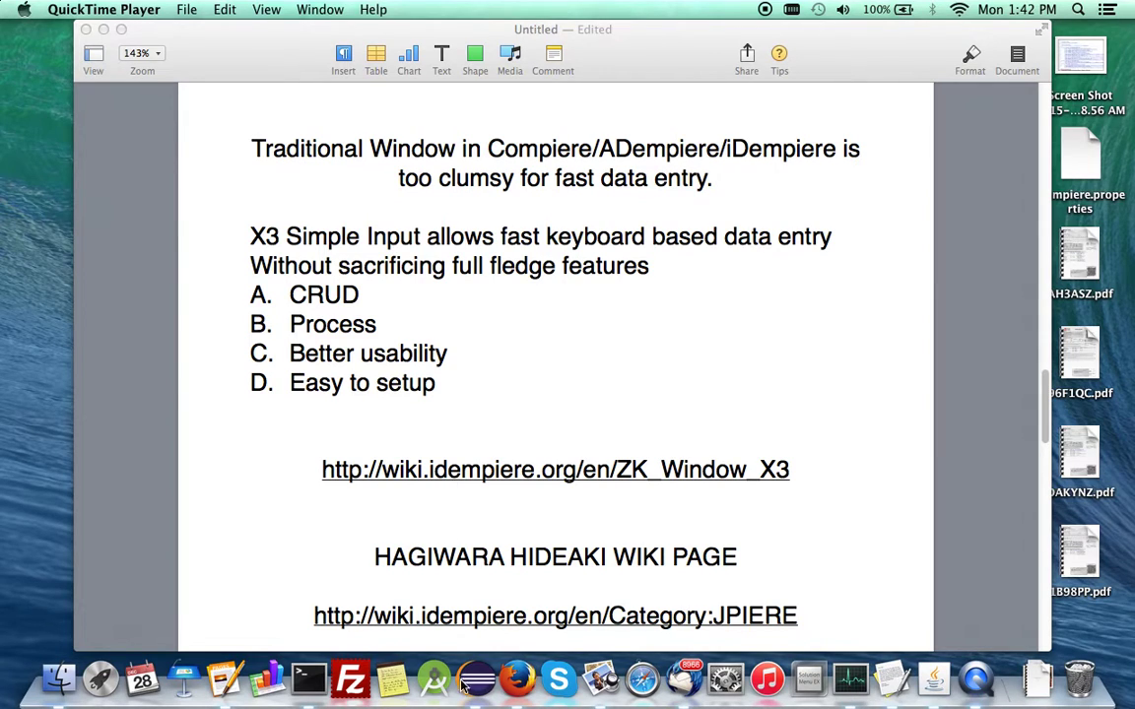
click(519, 680)
Browse the ZK Window X3 wiki page's Contents and Features screenshots, then return to iDempiere
click(328, 44)
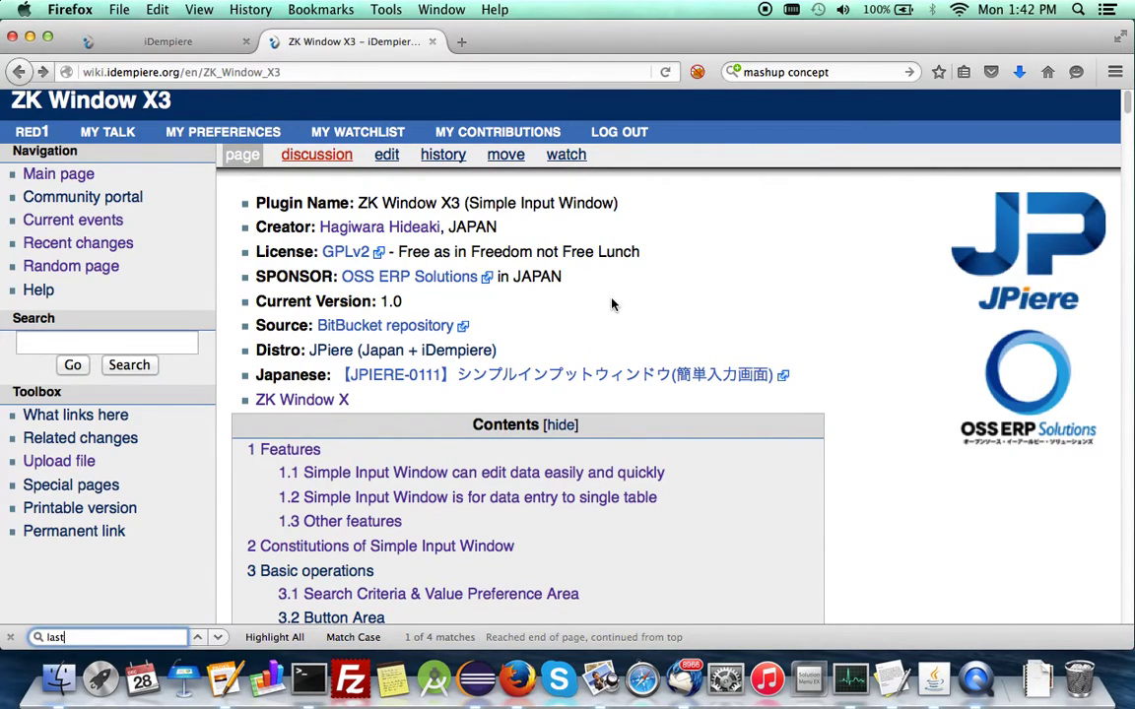
scroll(611, 304, down, 1)
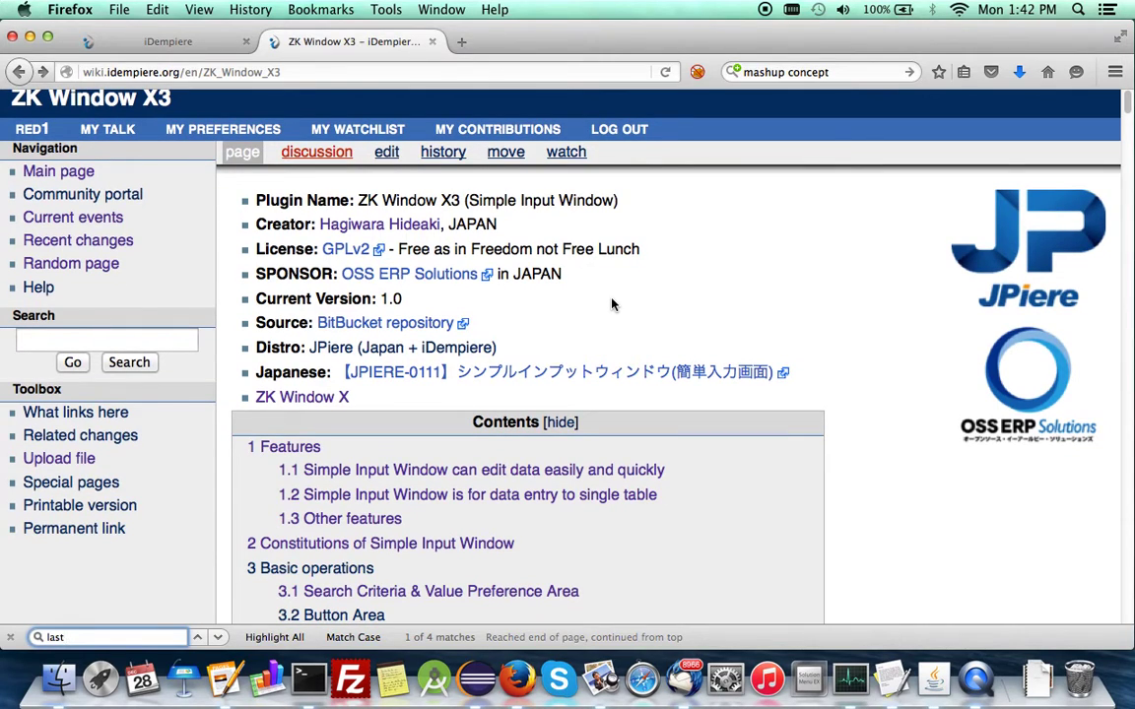
scroll(611, 304, down, 6)
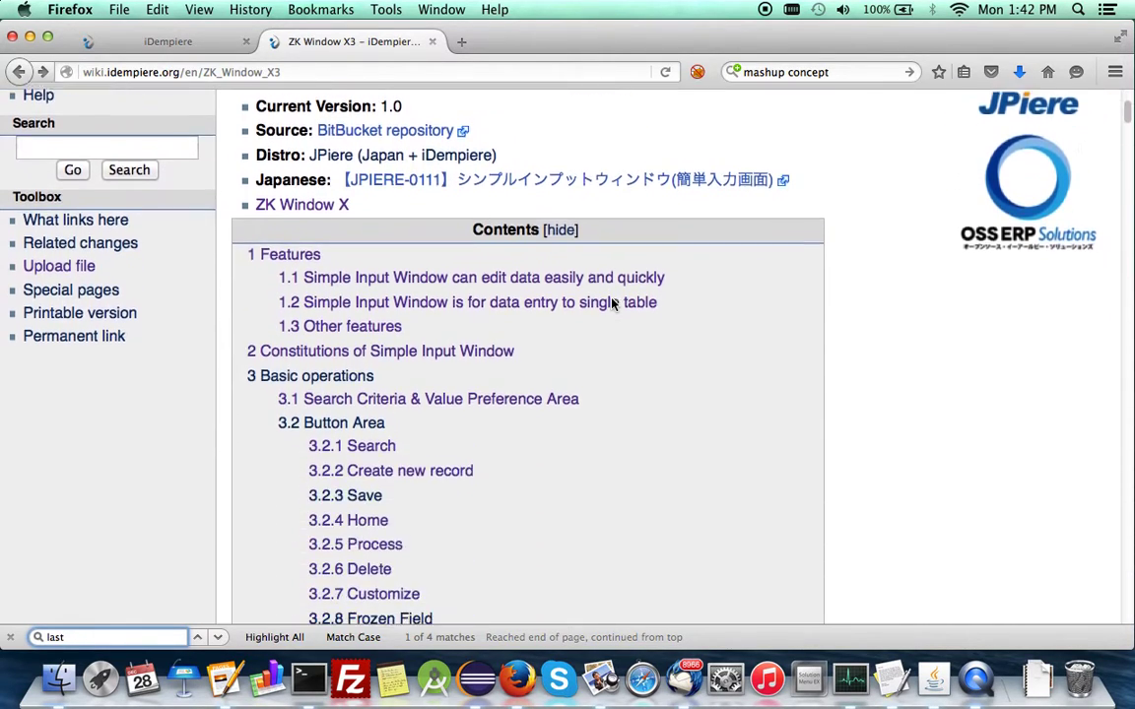
scroll(611, 304, down, 1)
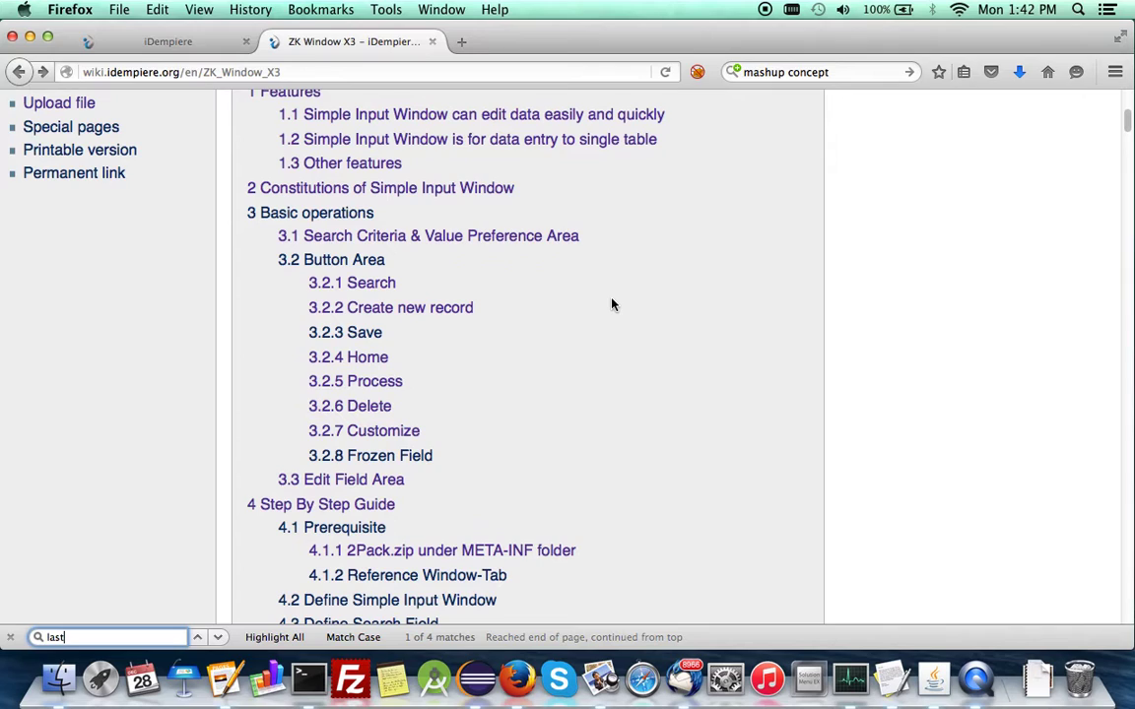
scroll(611, 305, up, 1)
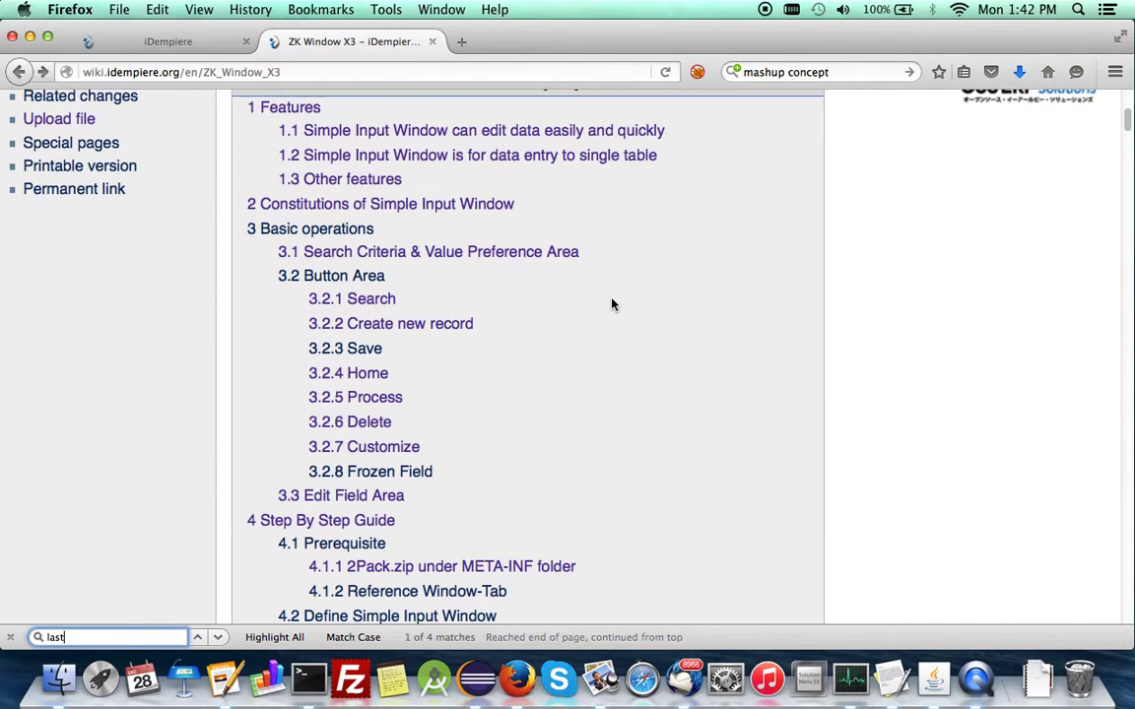
scroll(611, 305, down, 1)
scroll(611, 305, down, 8)
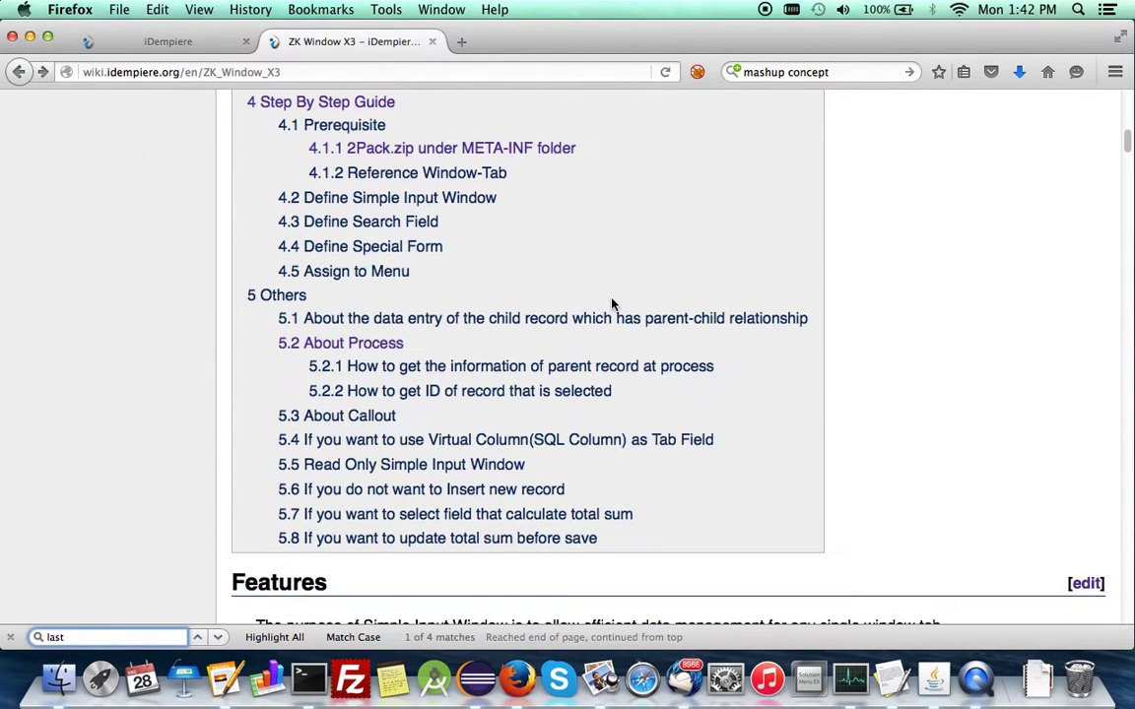
scroll(611, 305, up, 1)
scroll(610, 305, down, 12)
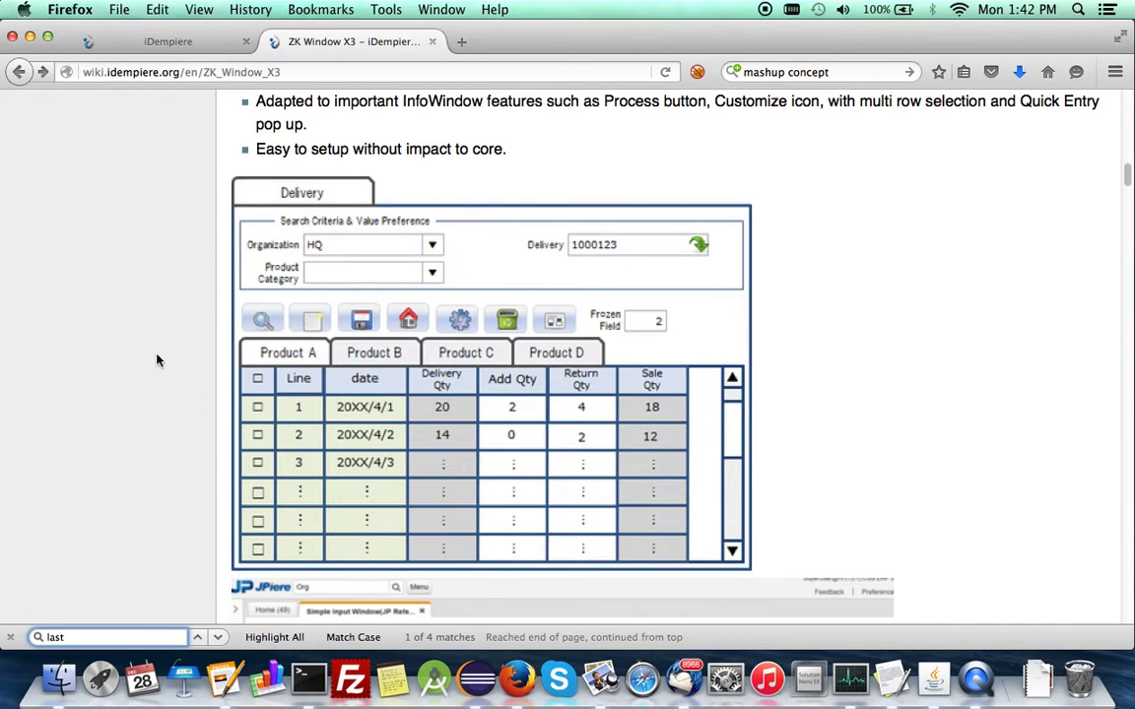
scroll(156, 359, down, 10)
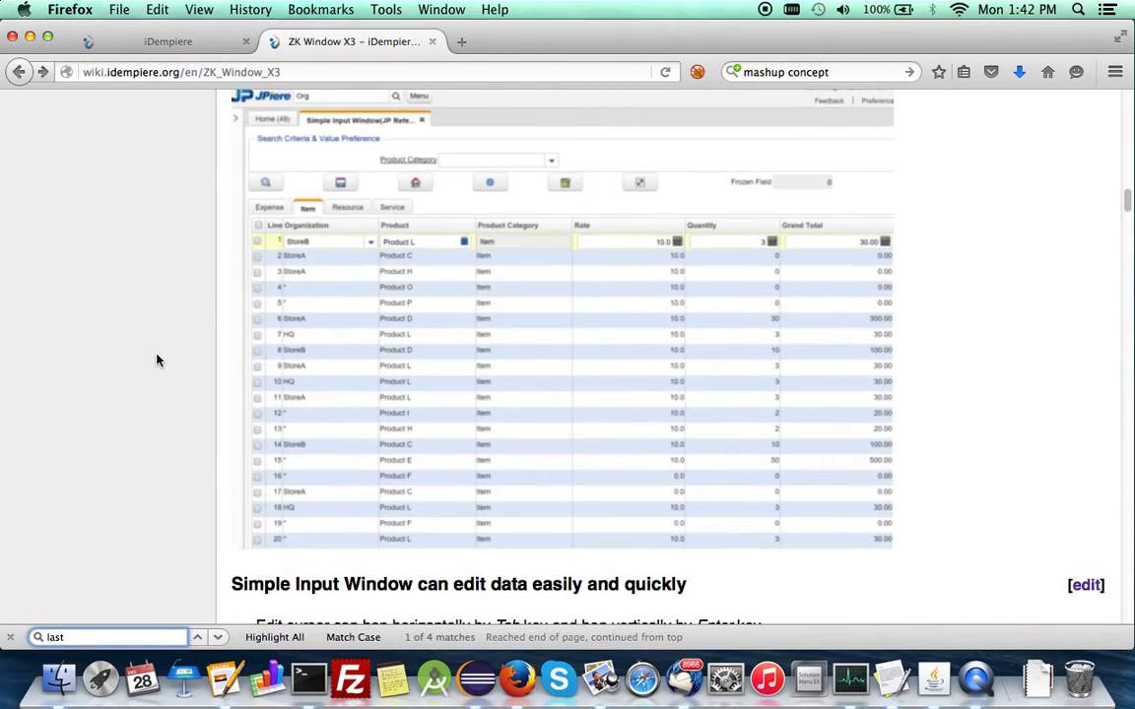
scroll(157, 361, up, 2)
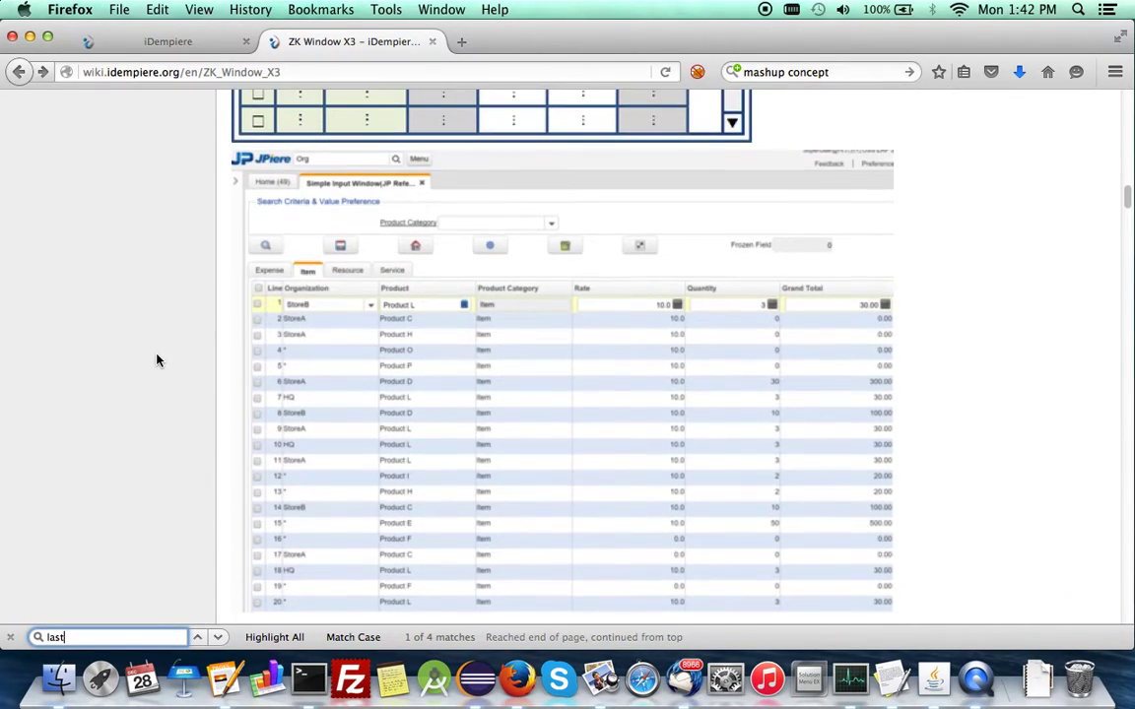
click(183, 45)
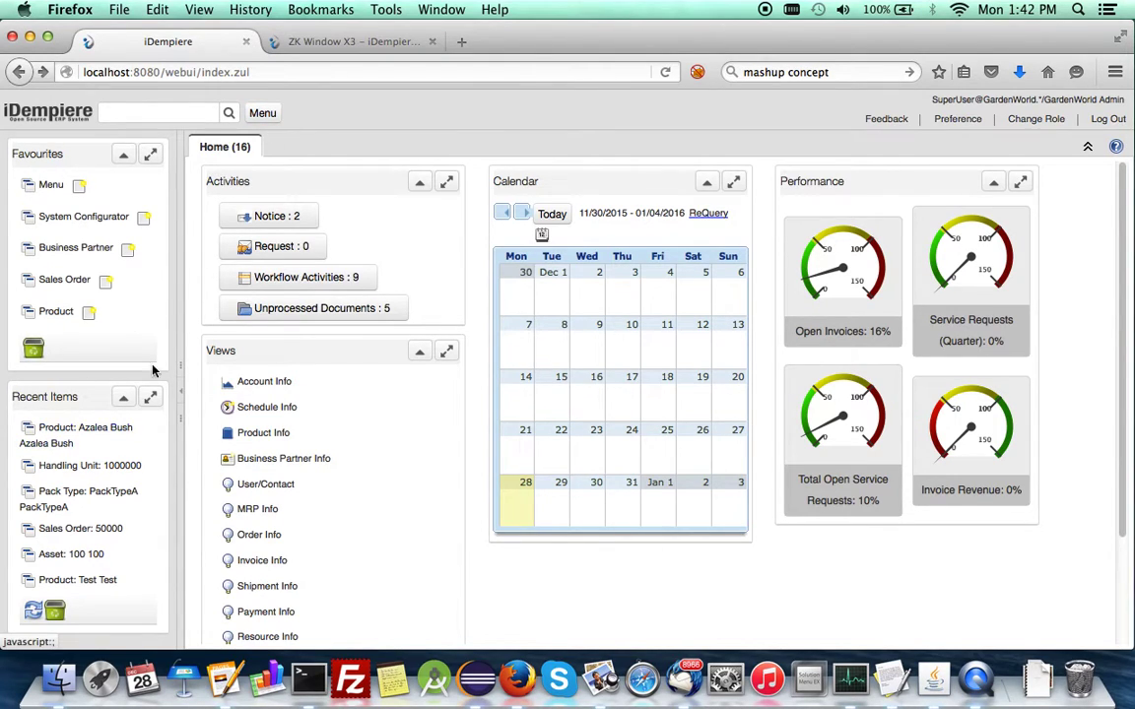
Open the recent Azalea Bush product in single-record form, opening and cancelling Find
click(291, 278)
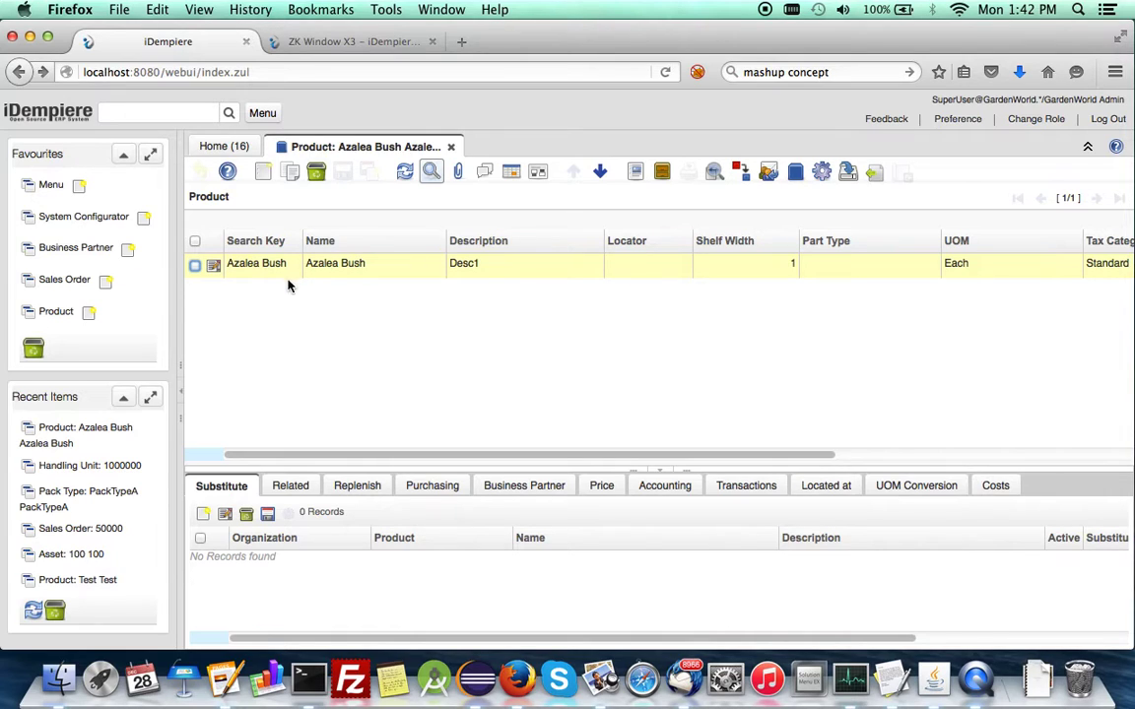
click(510, 177)
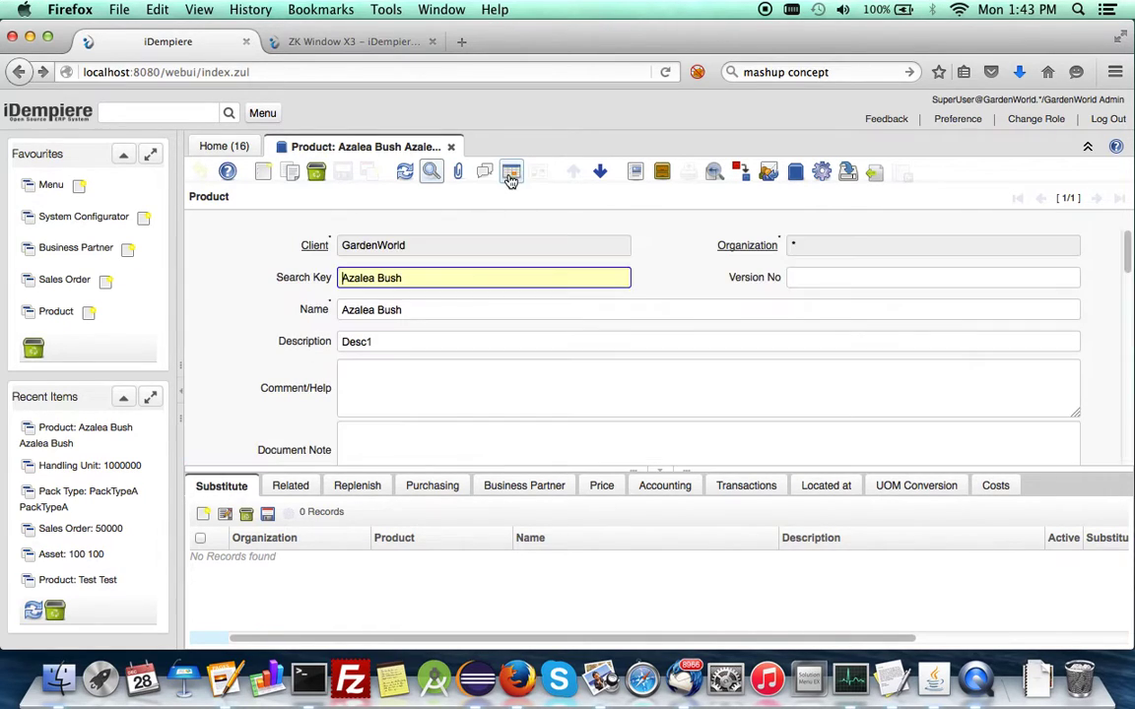
click(431, 174)
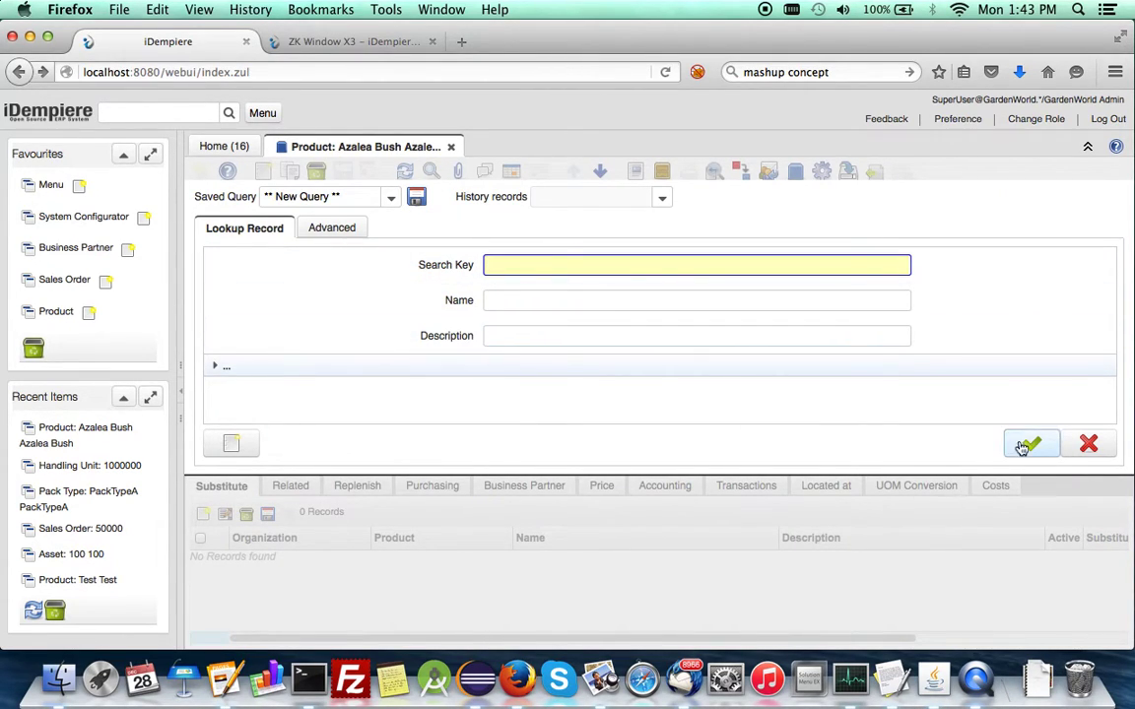
click(1085, 445)
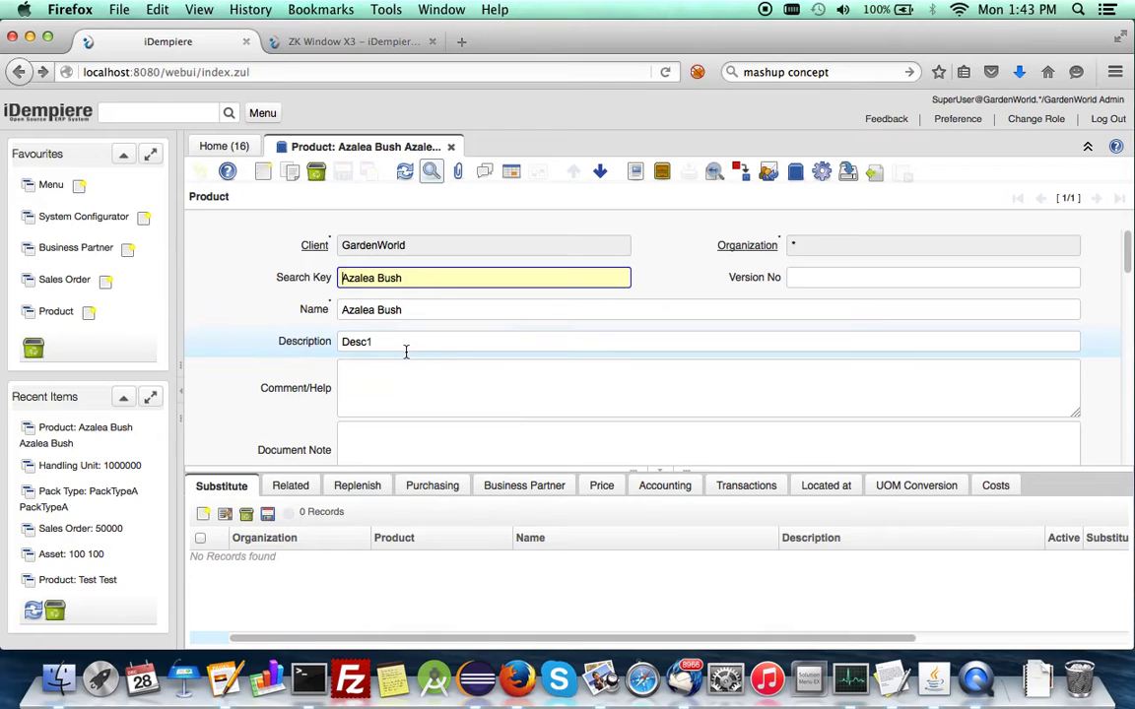
In grid view, change Azalea Bush's description from Desc1 to 'some data'
click(511, 173)
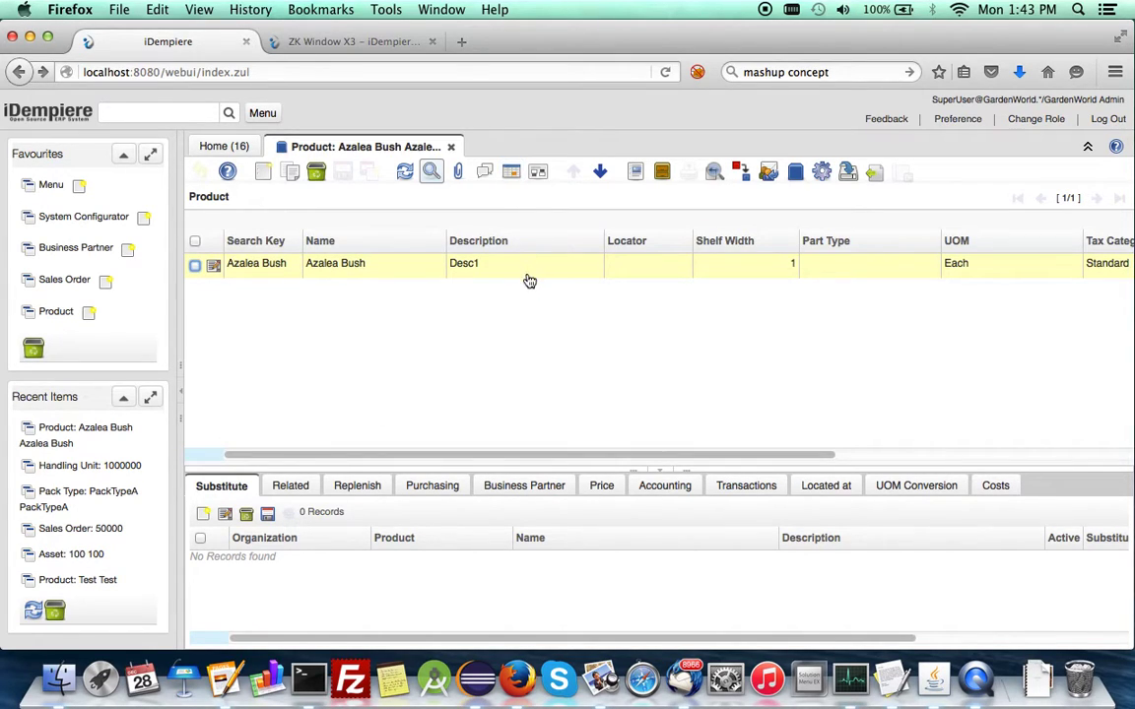
click(490, 266)
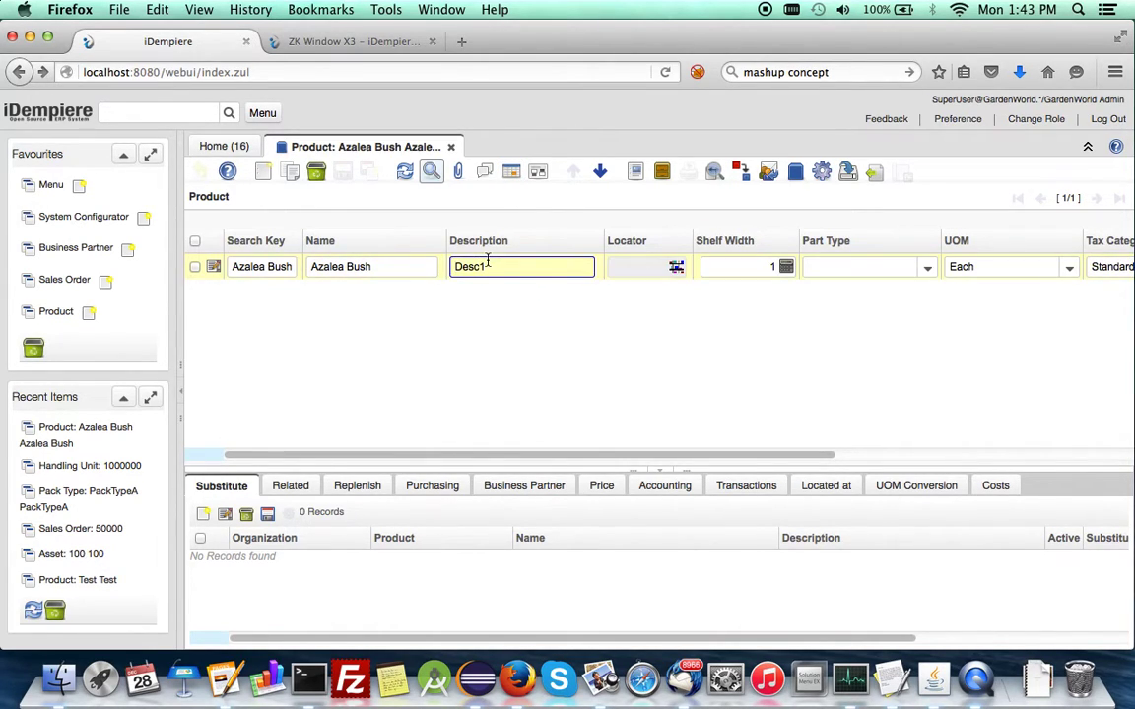
double_click(486, 262)
text(some data)
Set Shelf Width to 2, keep UOM Each, save the record, and add a blank product row
click(641, 266)
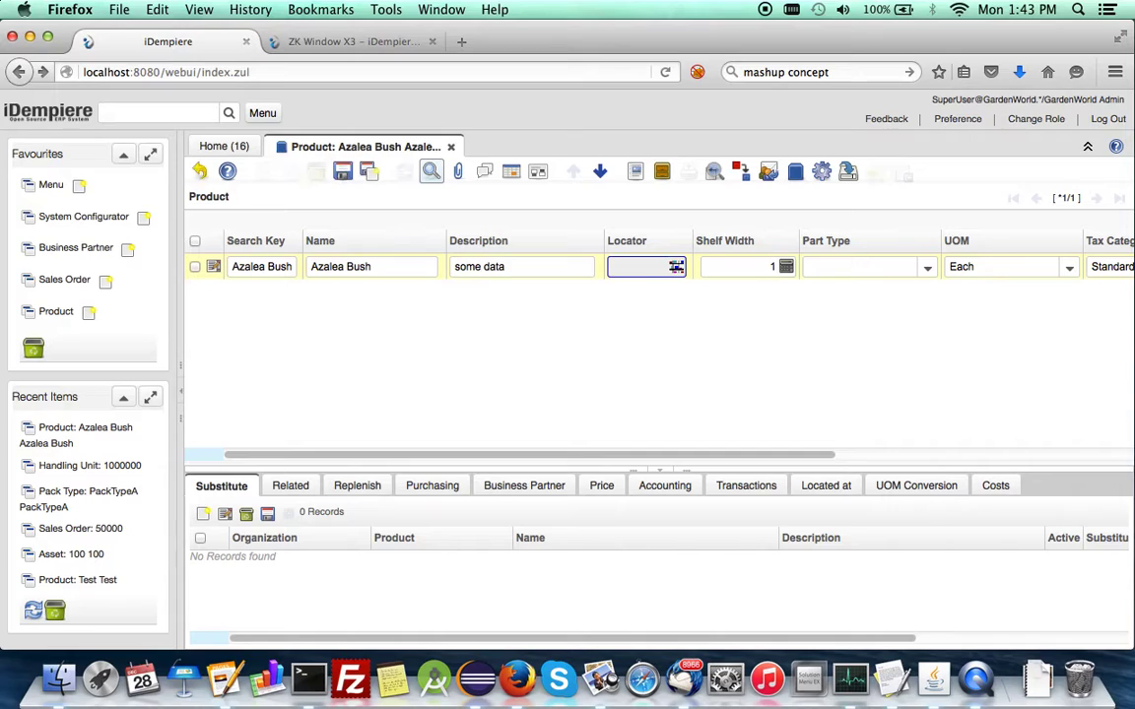
key(Tab)
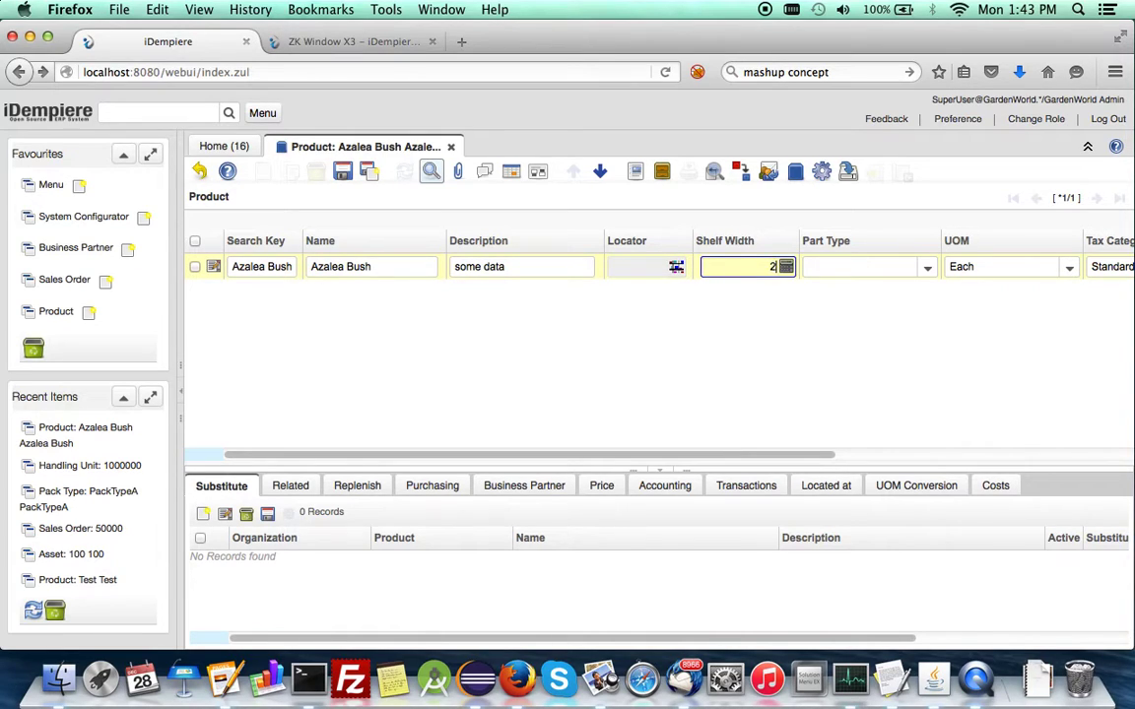
click(860, 266)
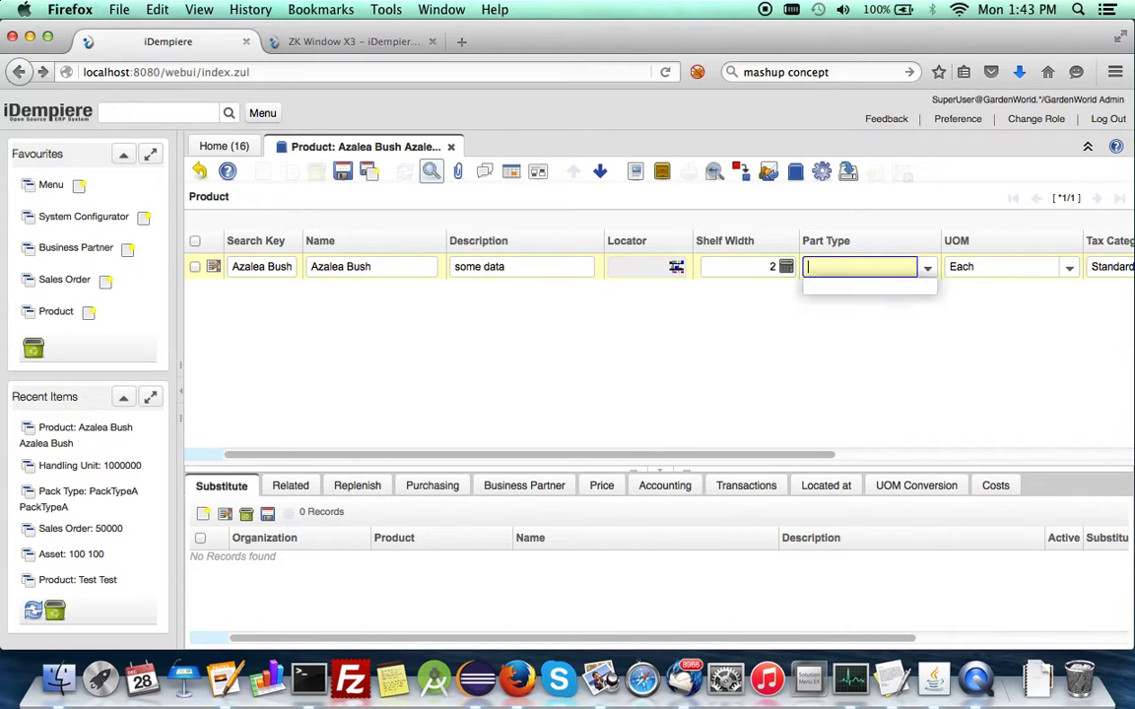
key(Tab)
key(Down)
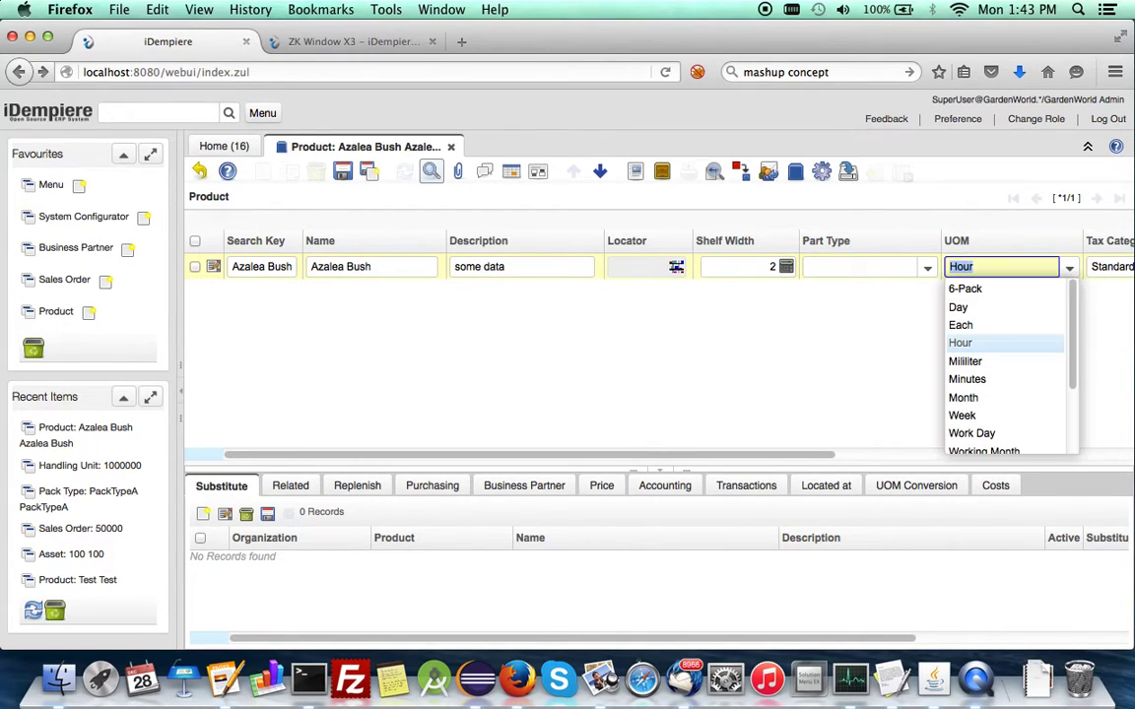
key(Up)
key(Tab)
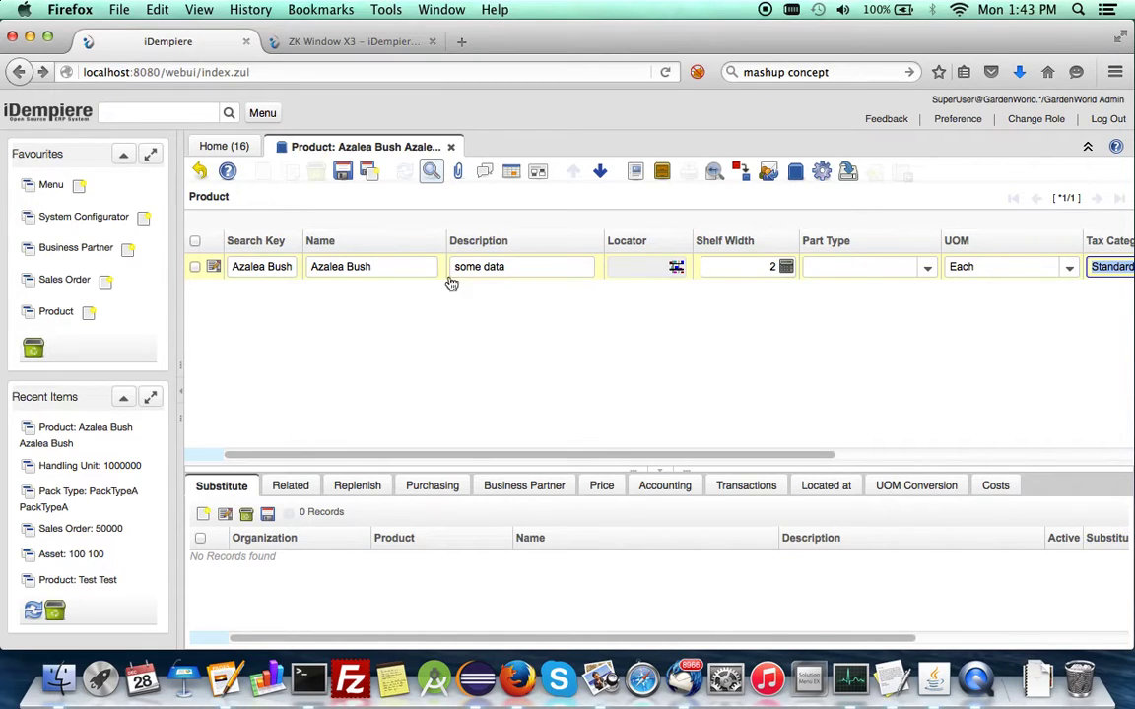
click(342, 172)
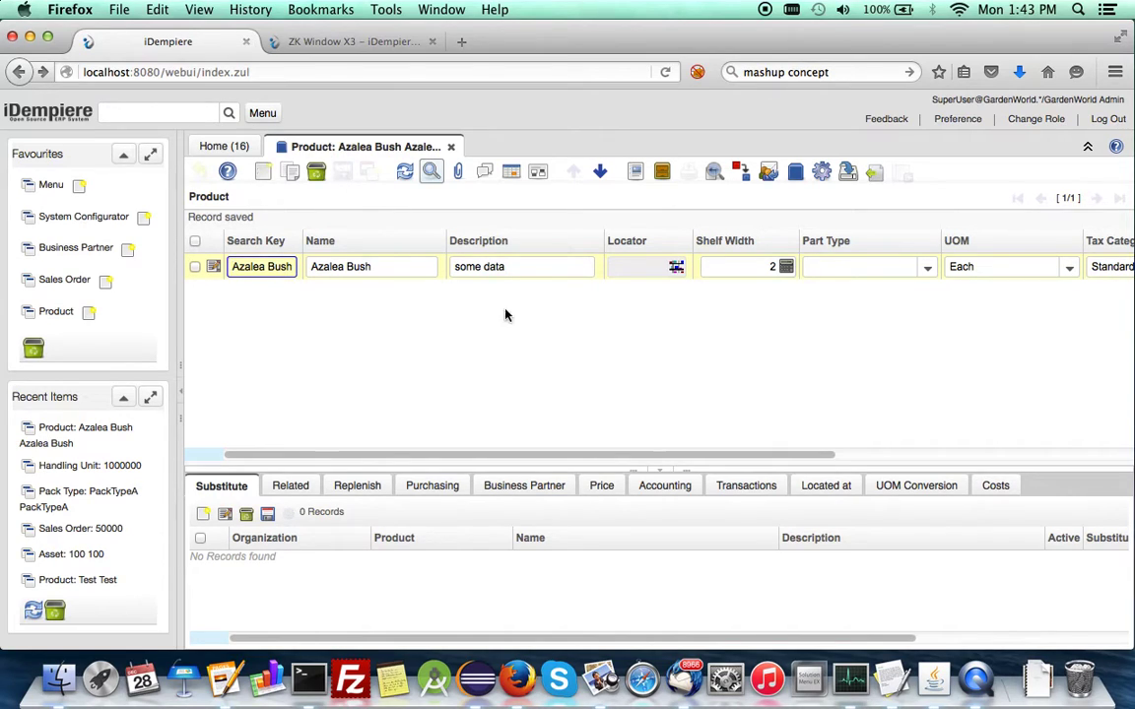
click(1111, 268)
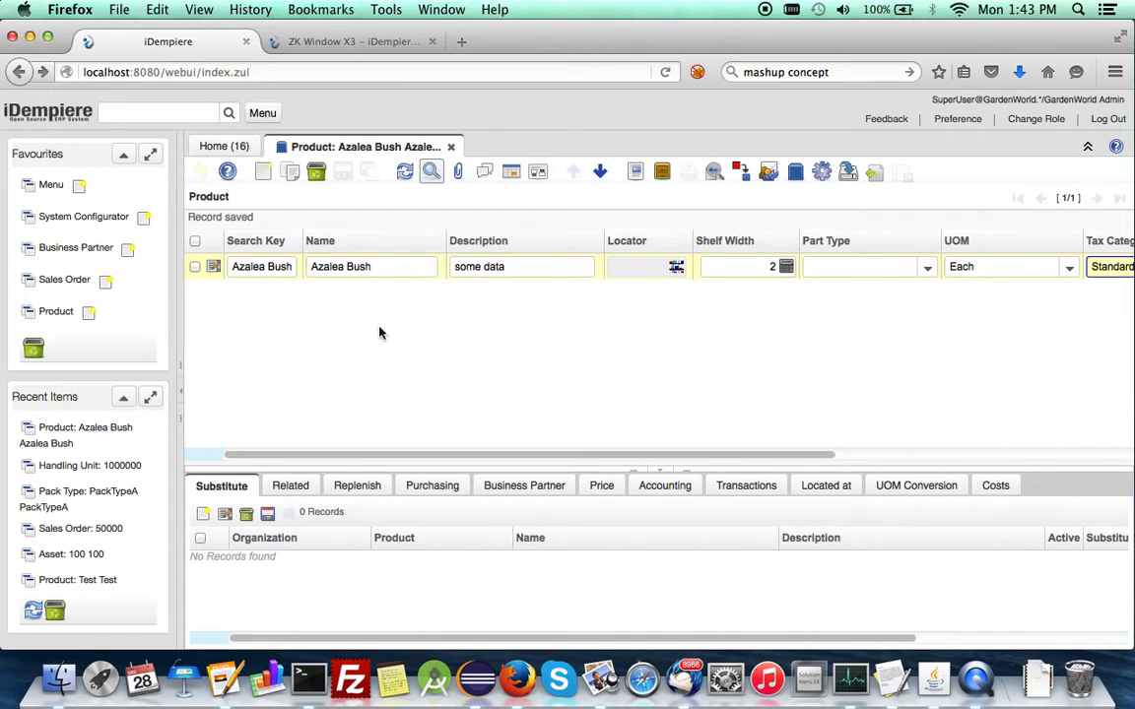
click(262, 173)
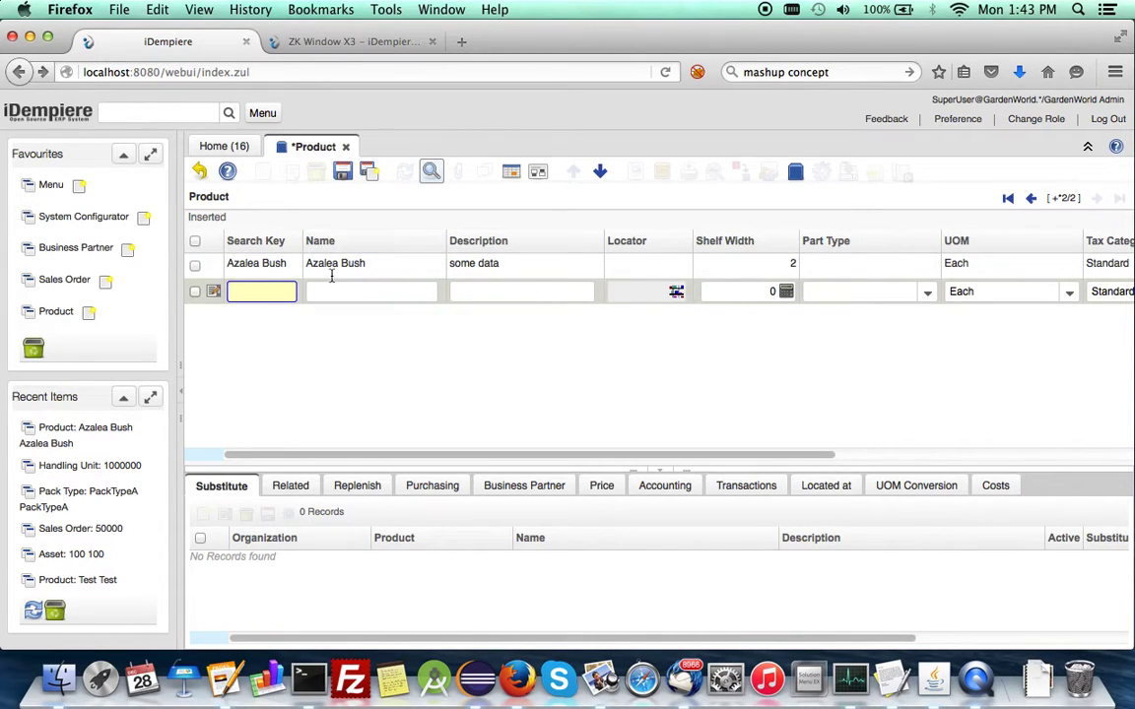
Discard the blank product row, open the 3X Product form from the menu and run its search
click(199, 177)
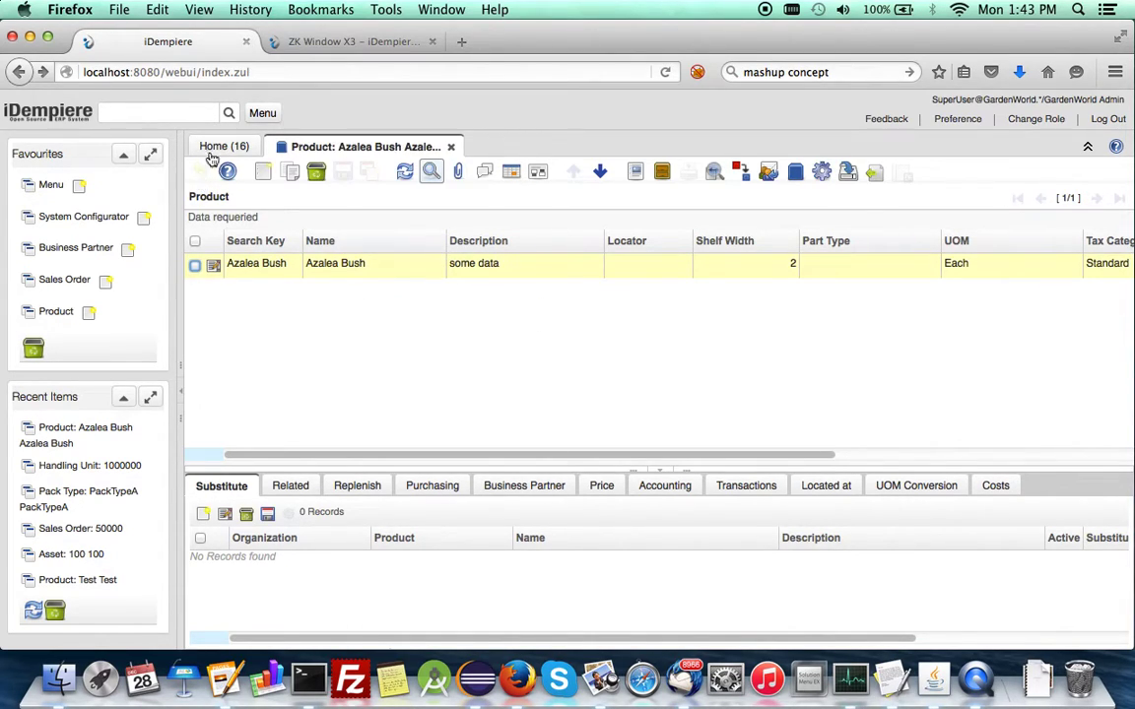
click(264, 114)
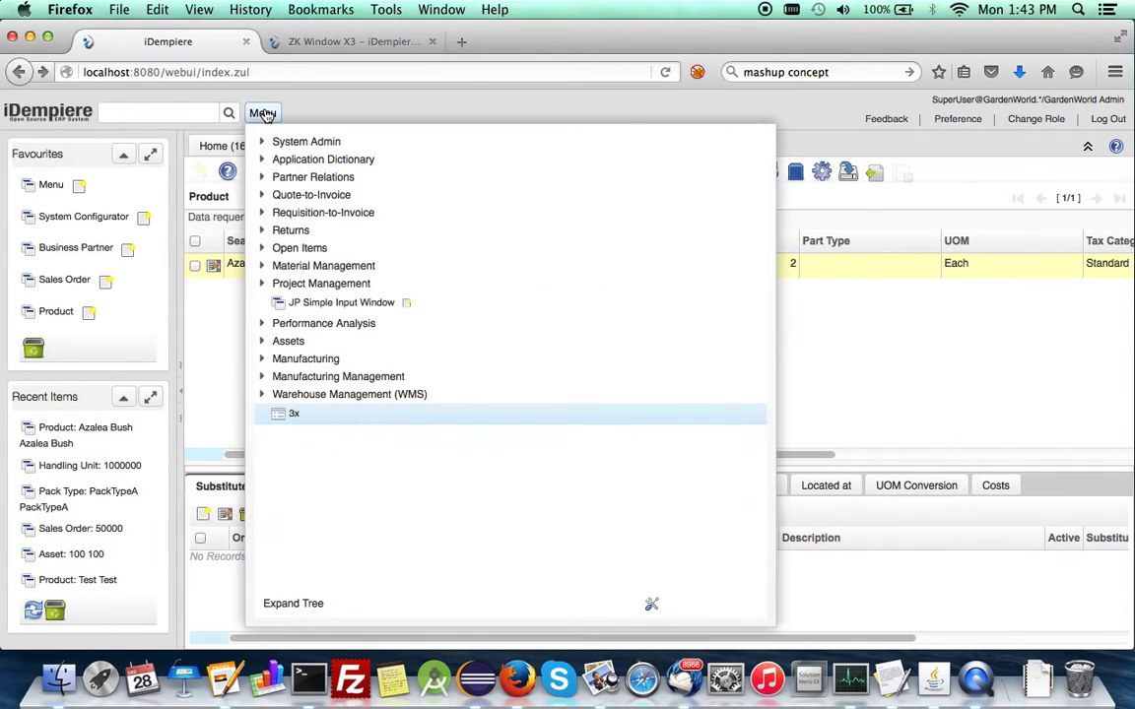
click(296, 412)
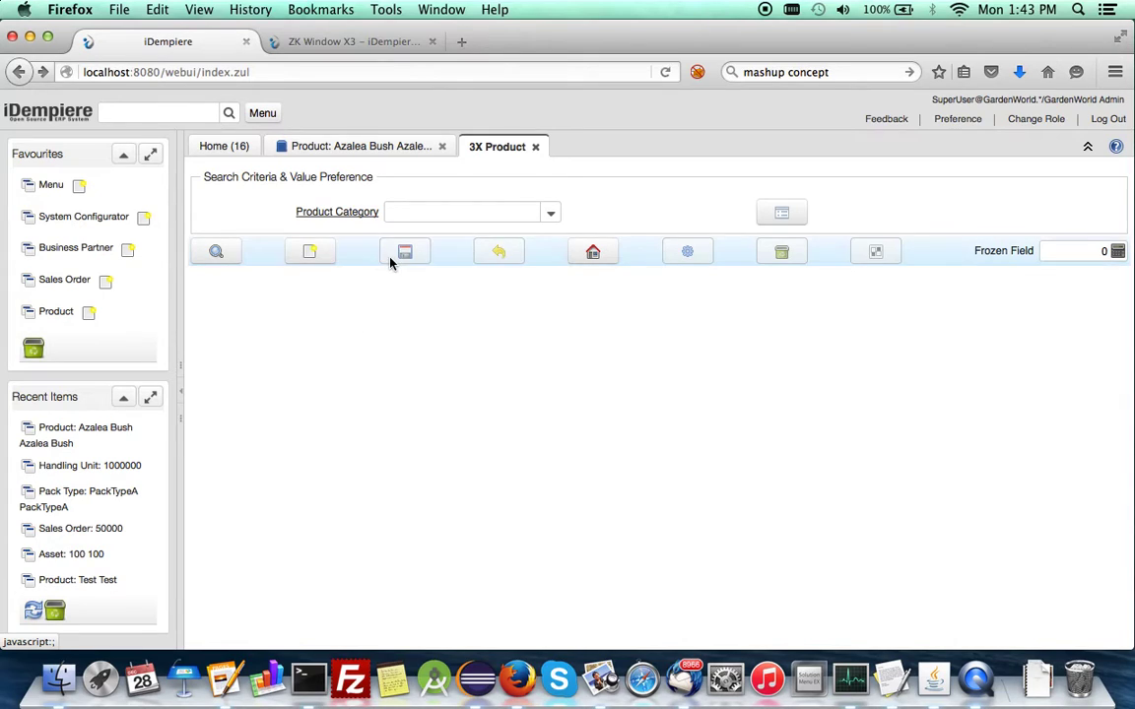
click(211, 258)
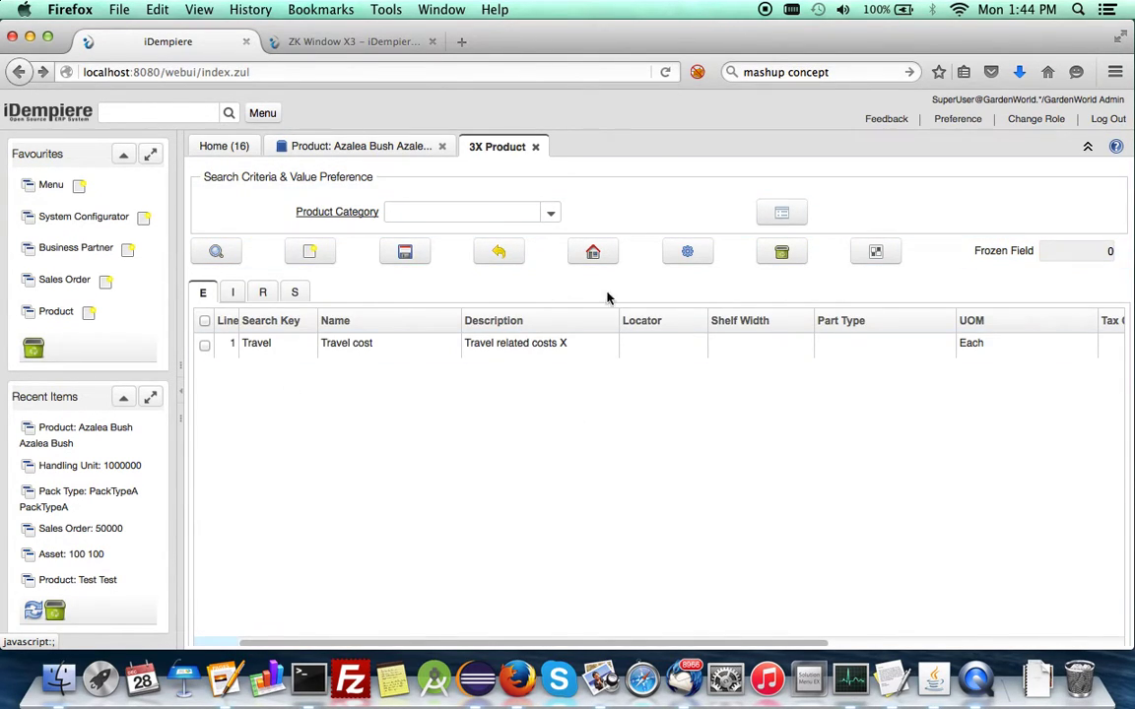
Browse the I, R and S product groups, ending on How To Plant, Planting Service and Standard
click(203, 293)
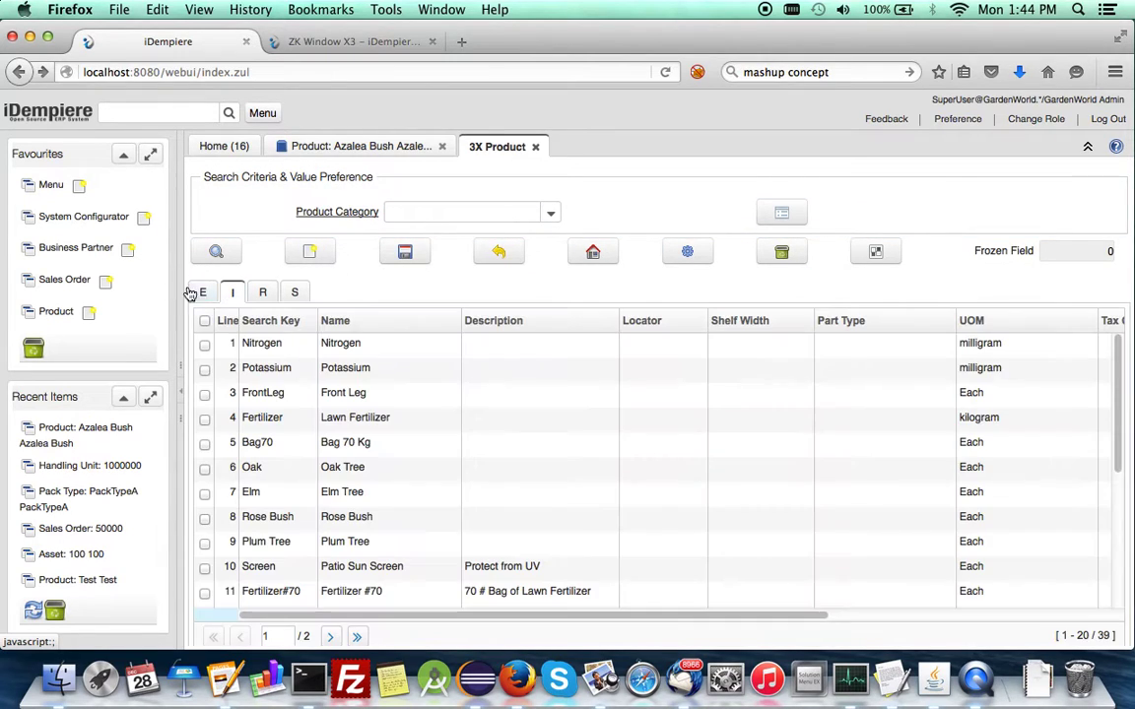
click(262, 292)
click(262, 293)
click(293, 292)
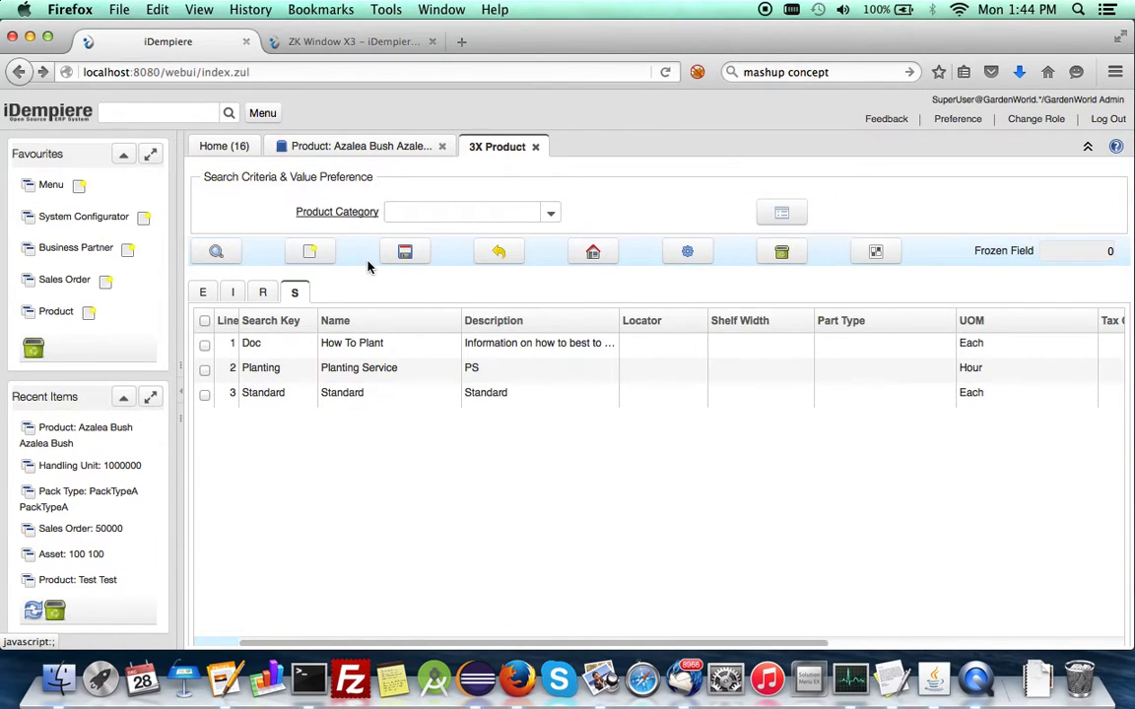
Filter the 3X Product form to the Tools category and search
click(550, 212)
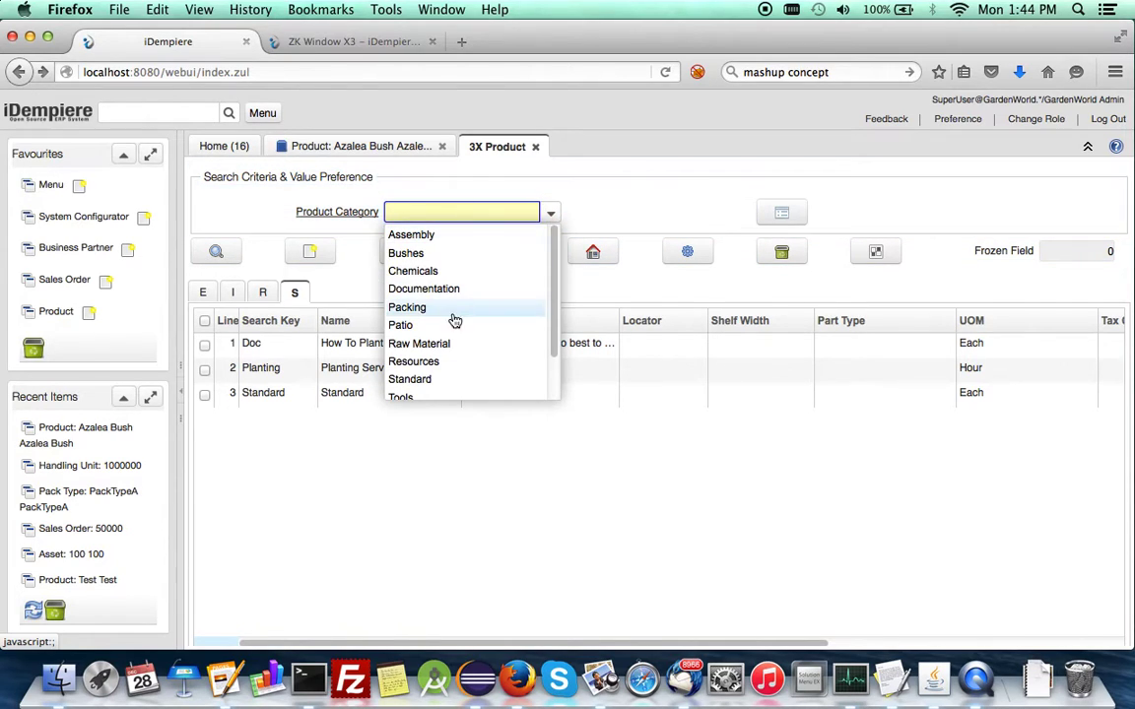
scroll(458, 326, down, 1)
click(439, 357)
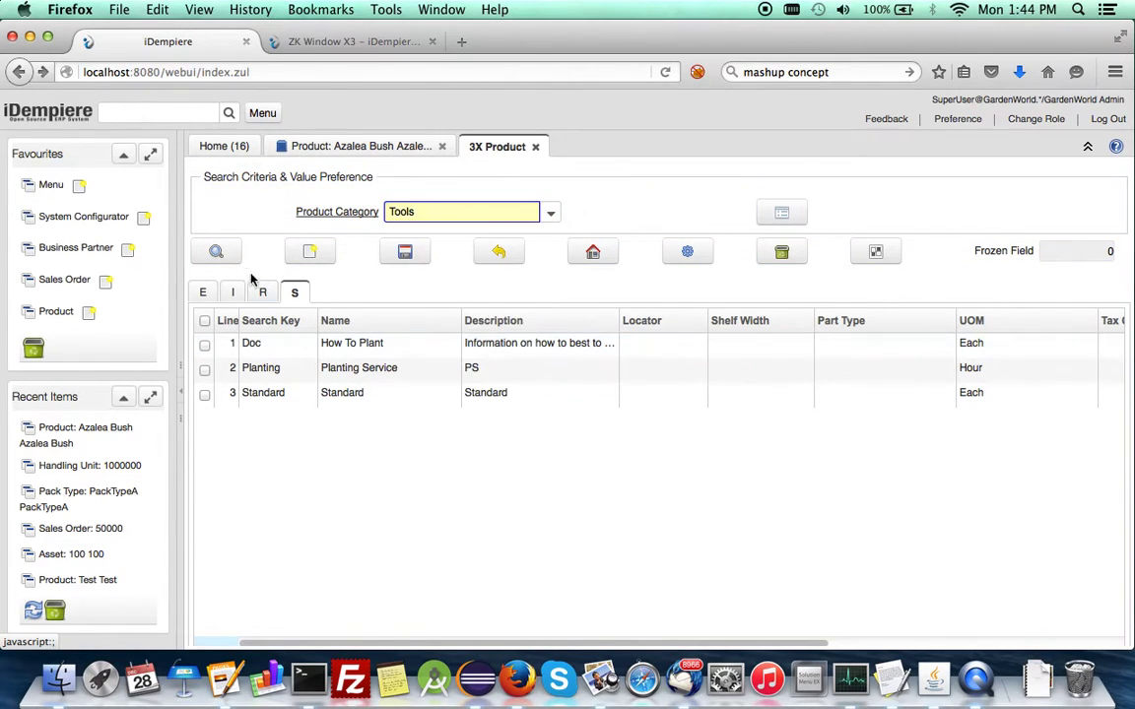
click(215, 251)
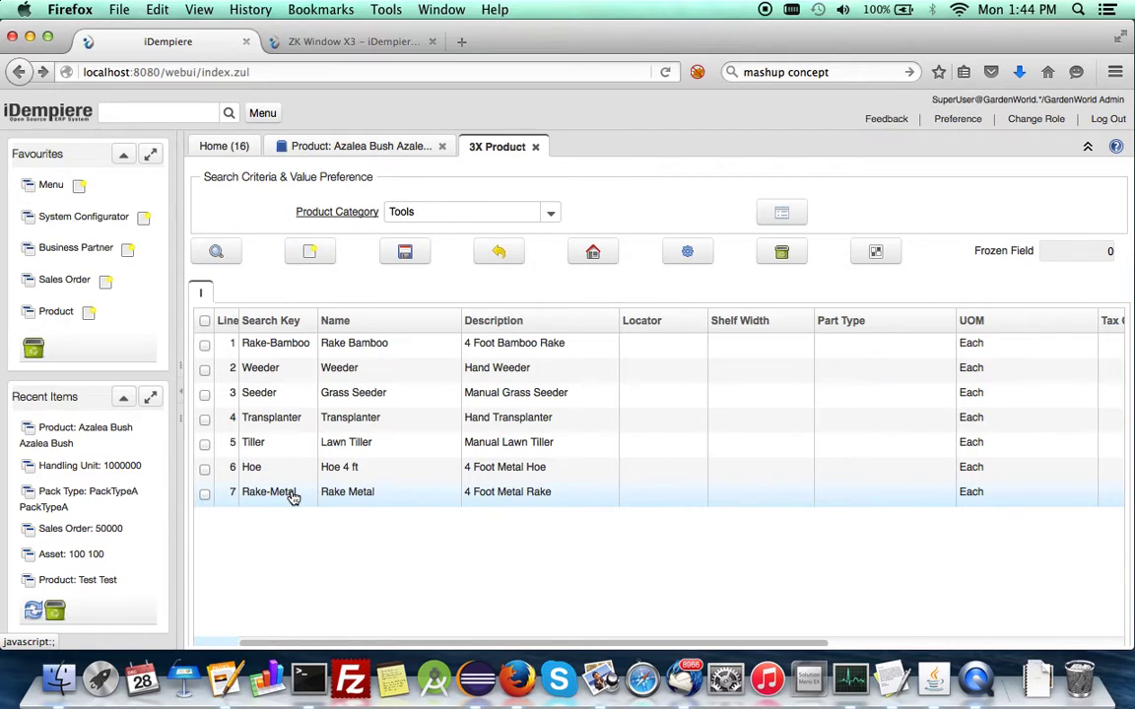
Enter Classification class1 on the Rake Bamboo row
click(591, 347)
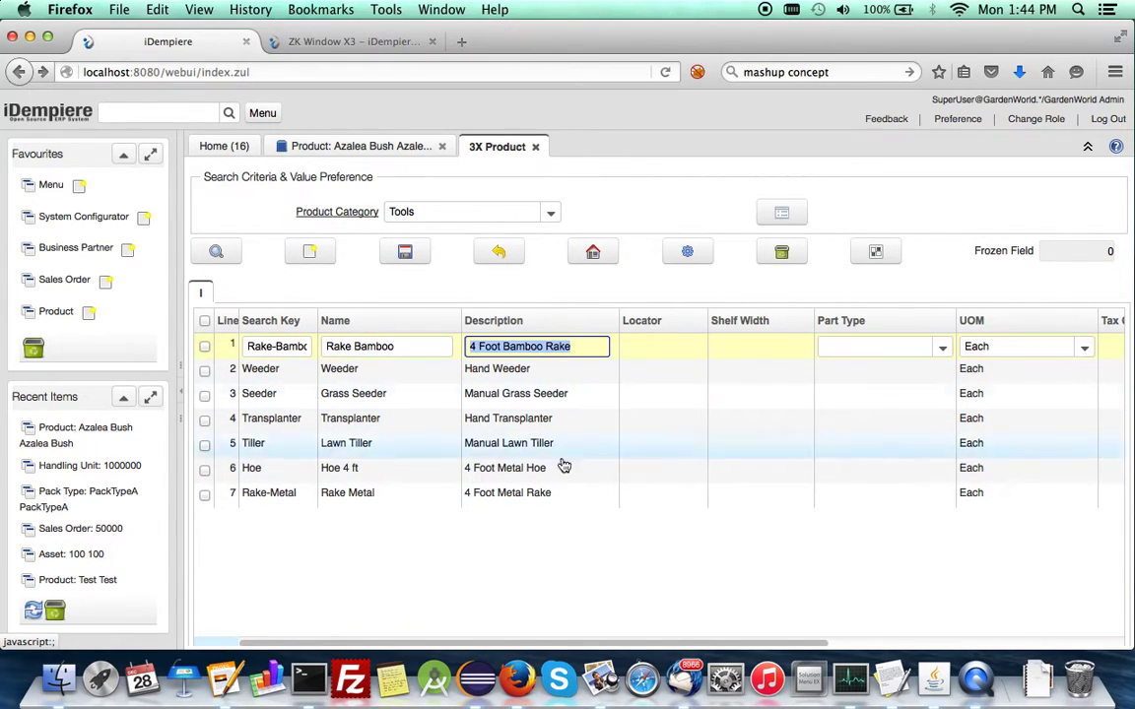
key(Tab)
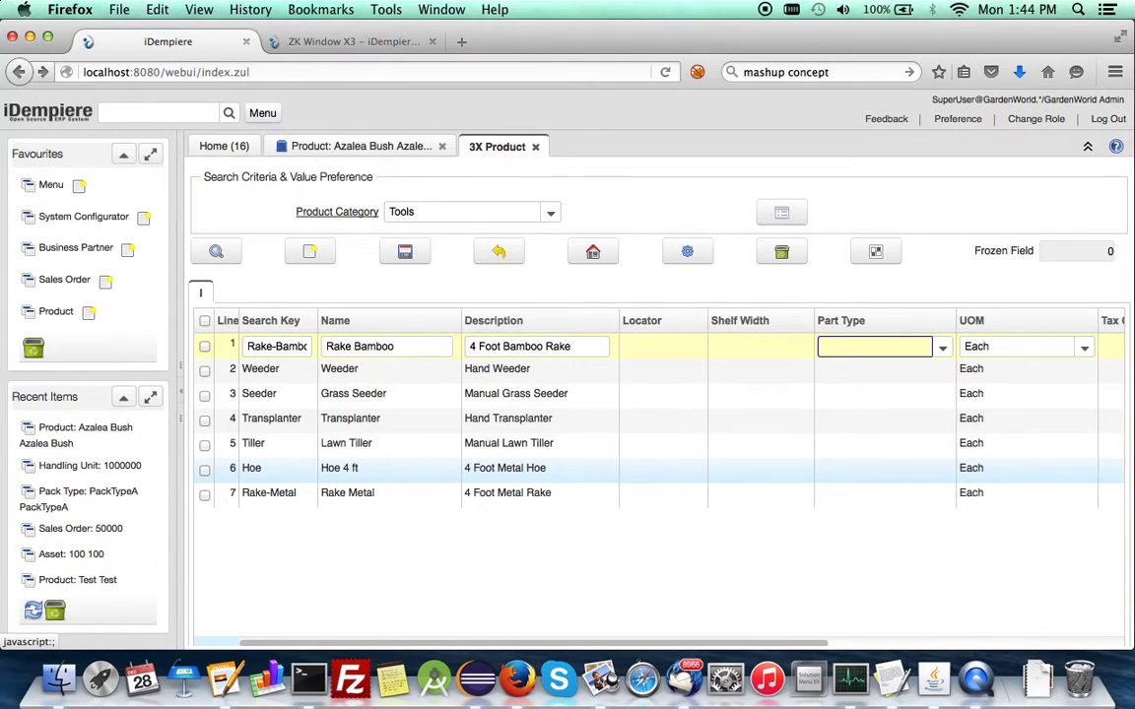
key(Tab)
key(Tab)
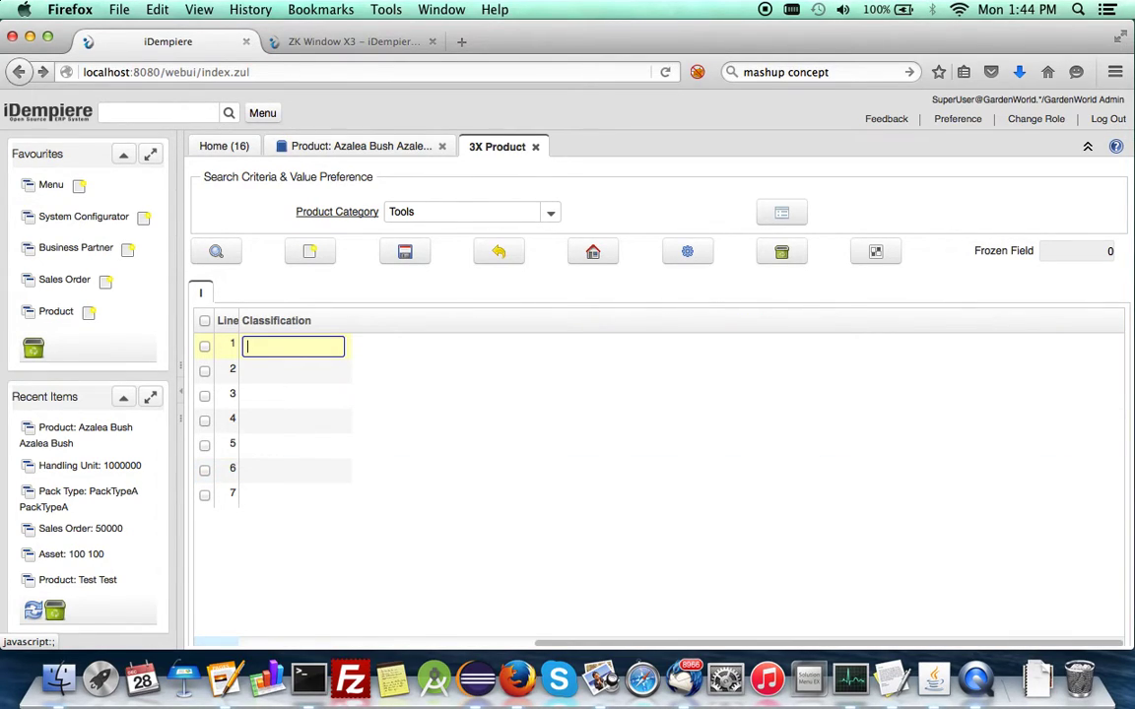
text(class1)
key(Tab)
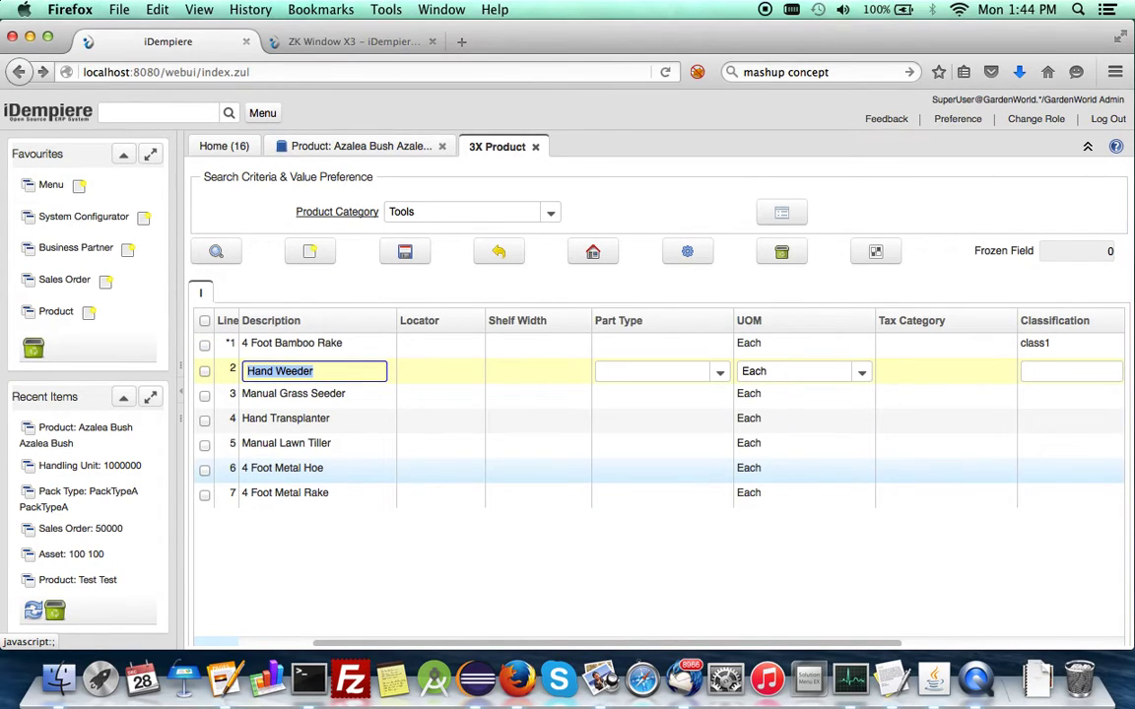
Move down to row 7 and enter Classification class2 on Rake Metal
key(Tab)
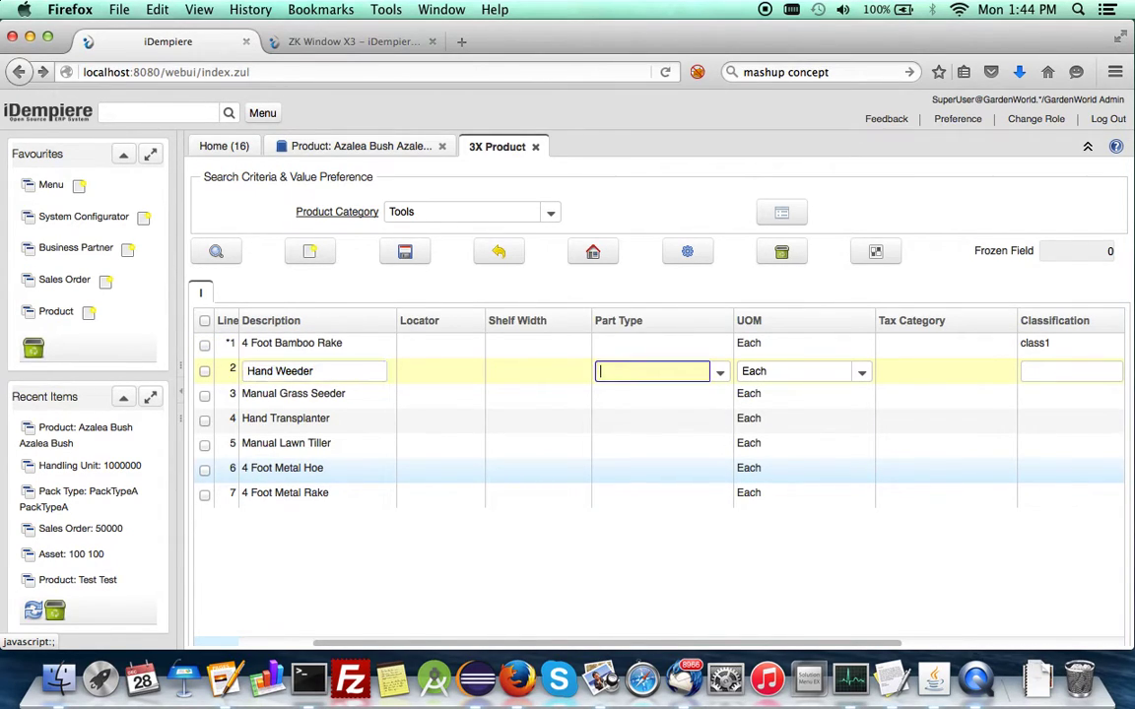
key(Tab)
key(Tab)
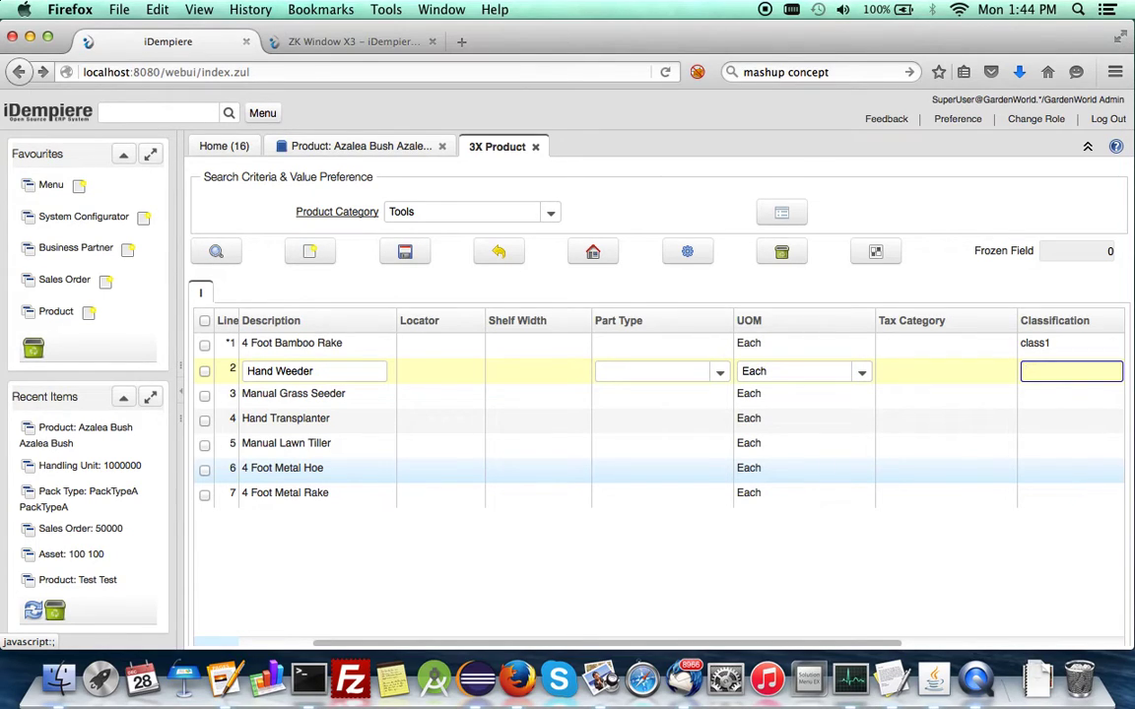
key(Tab)
key(Down)
key(Down)
key(Down)
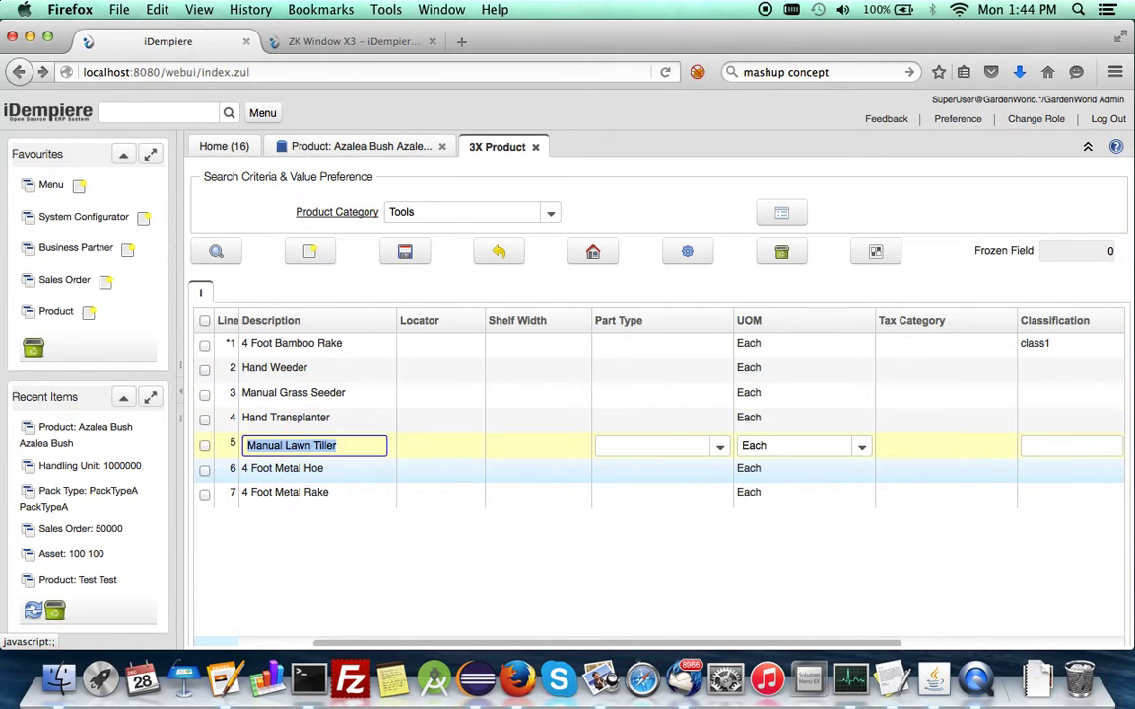
key(Down)
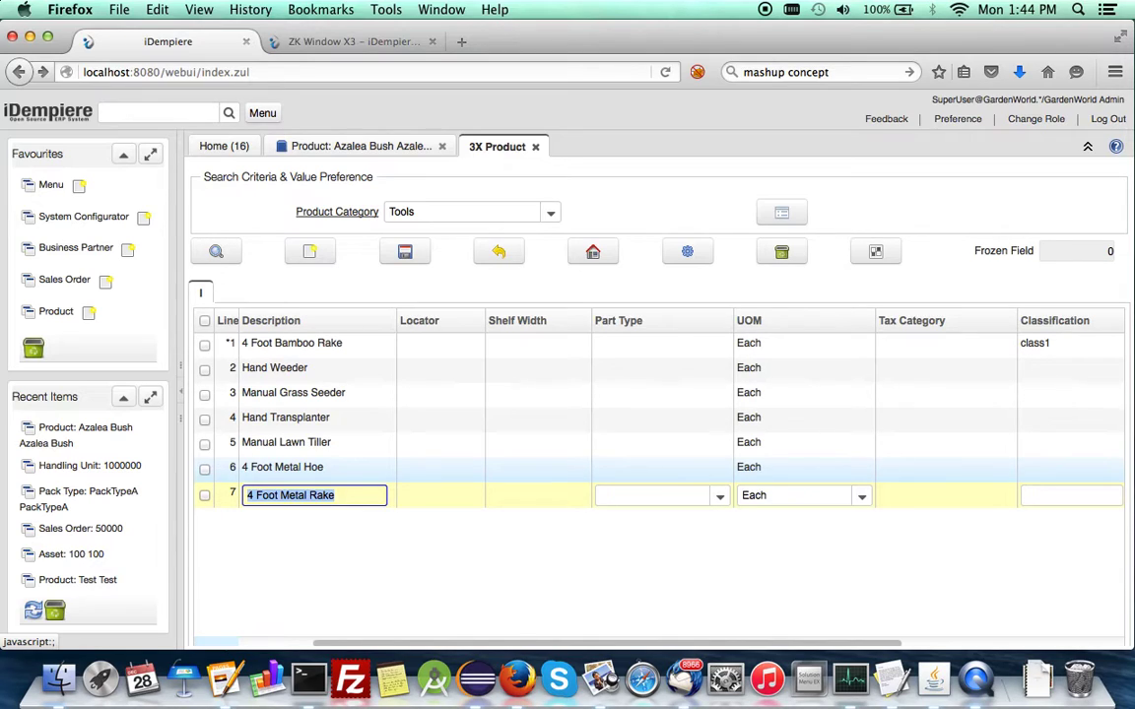
key(Tab)
key(Tab)
key(Tab)
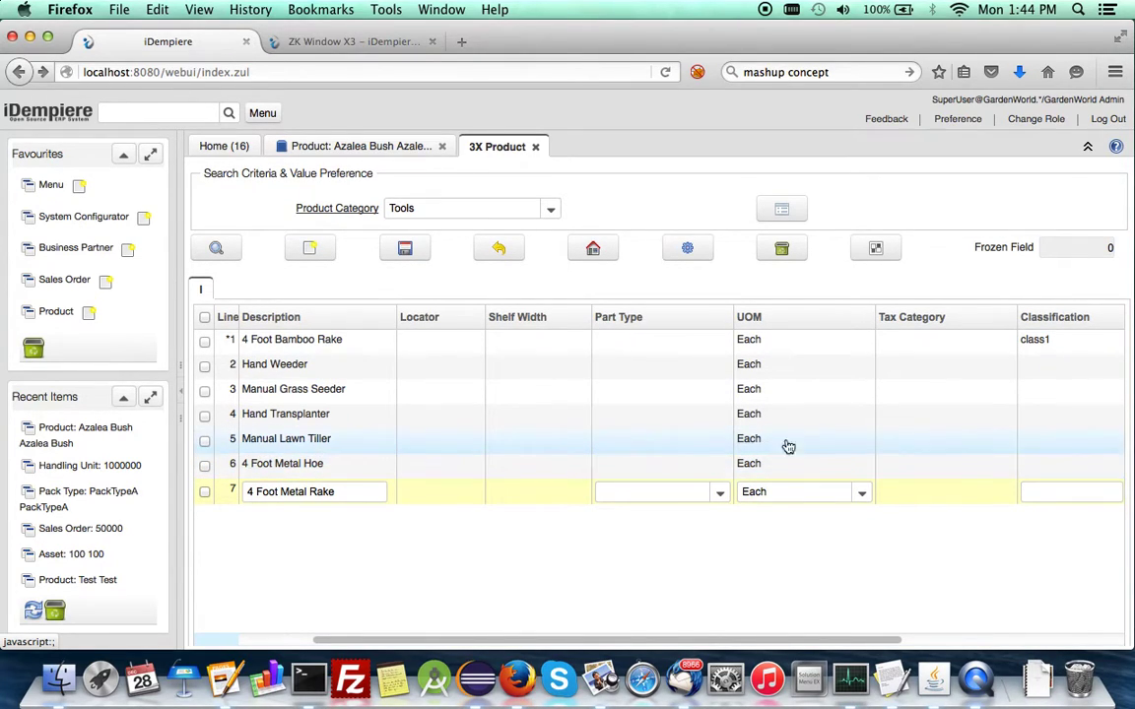
click(1066, 491)
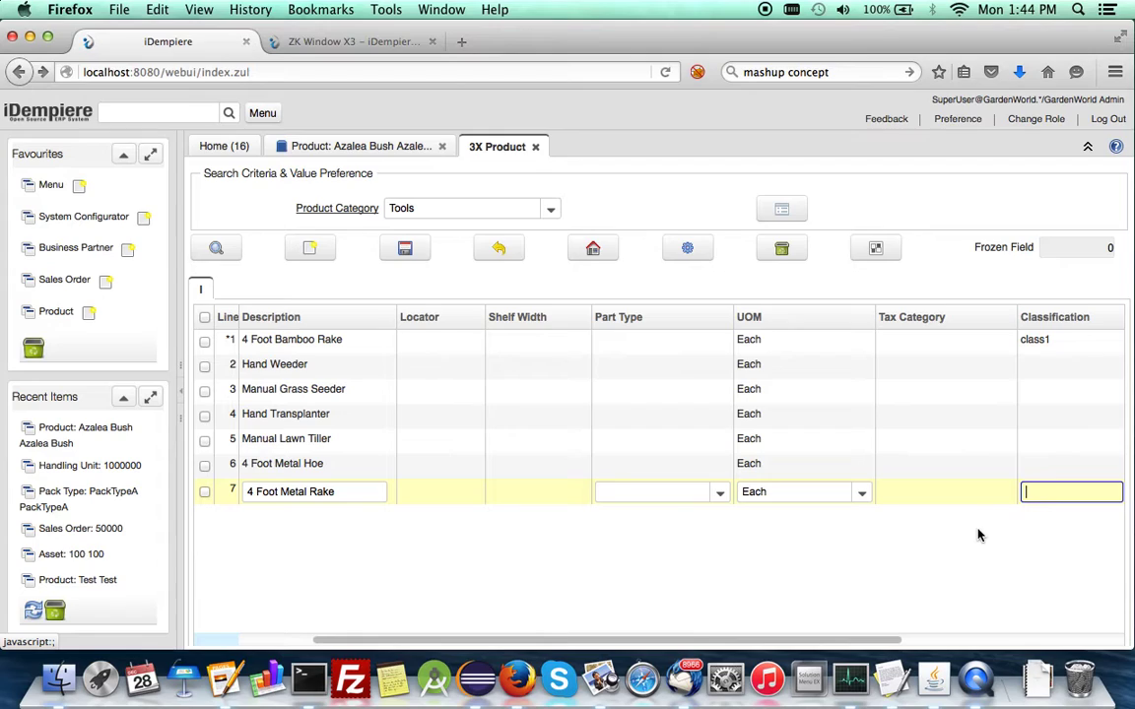
text(class2)
key(Return)
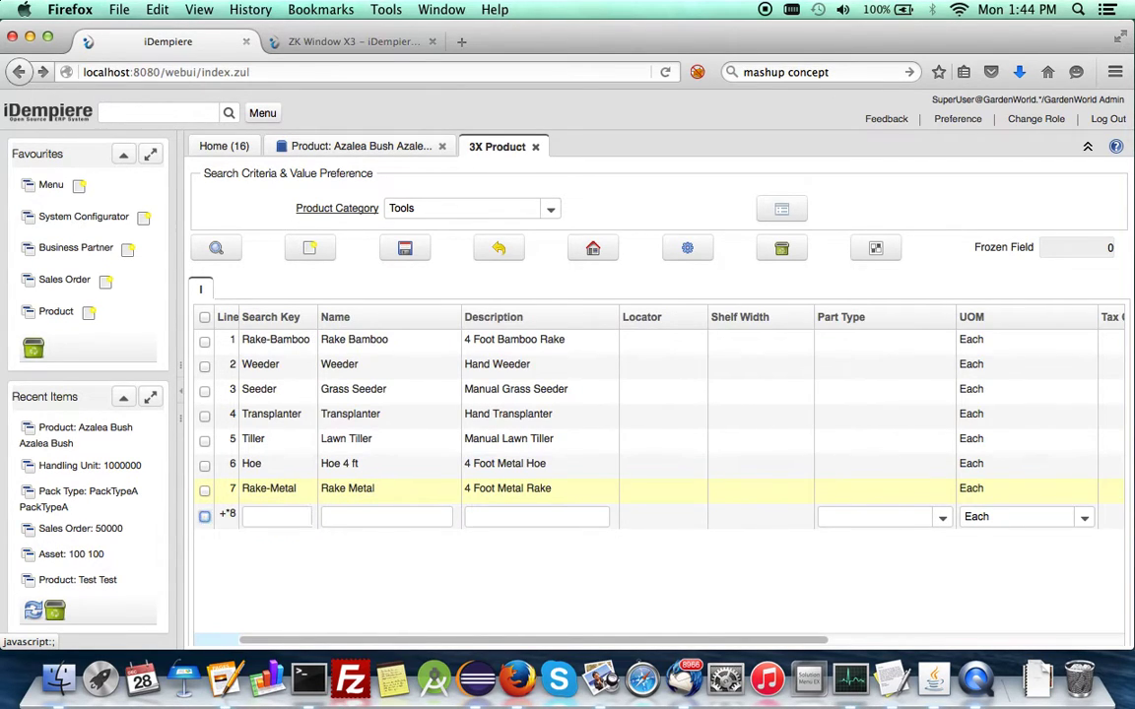
Add product NewProd (name NewProd, description 'to test the 3X window', classification 'clsas 3x') in the grid
click(277, 515)
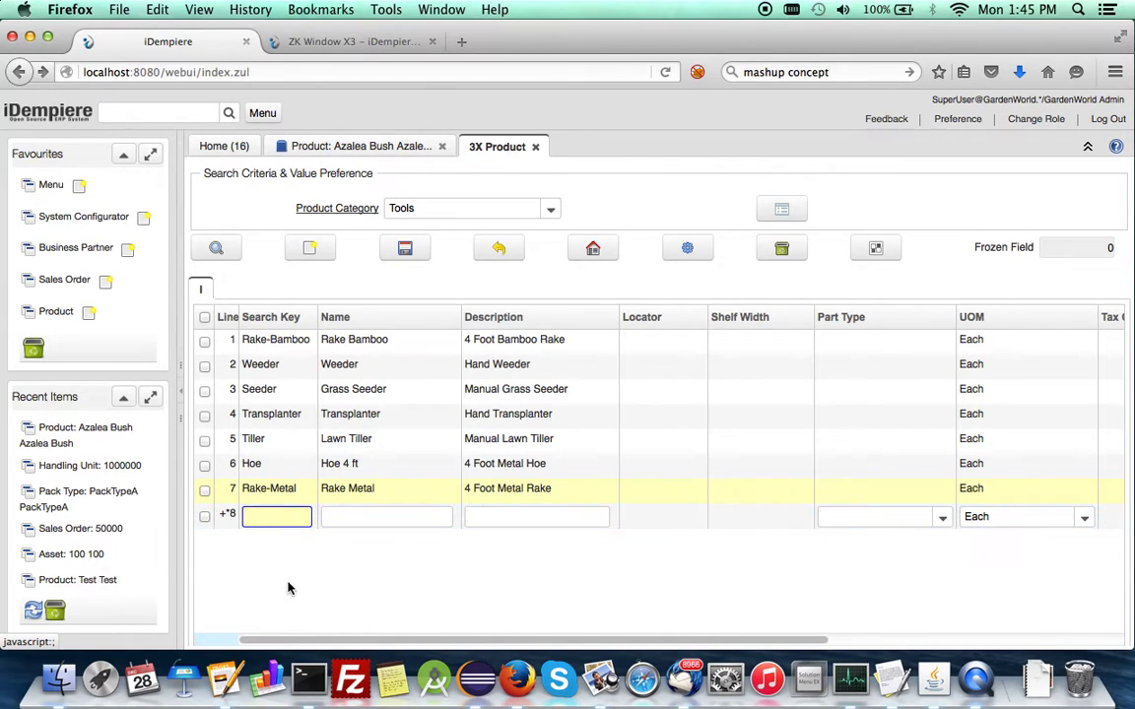
text(NewProd)
key(Tab)
text(NewProd)
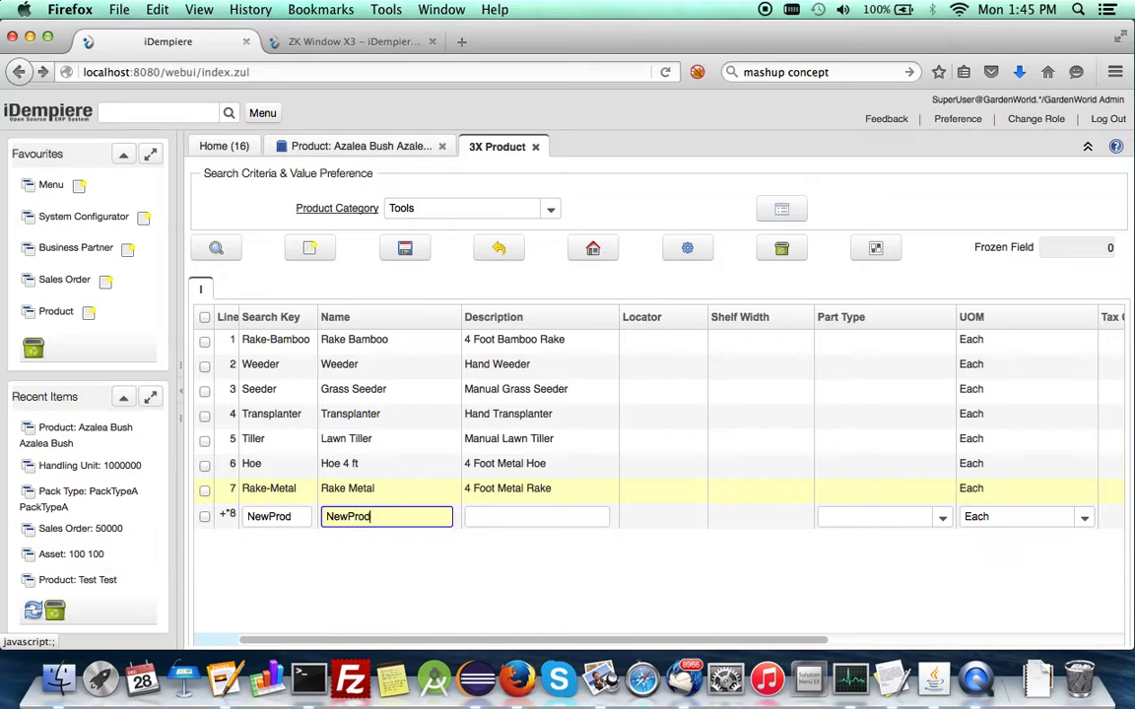
key(Tab)
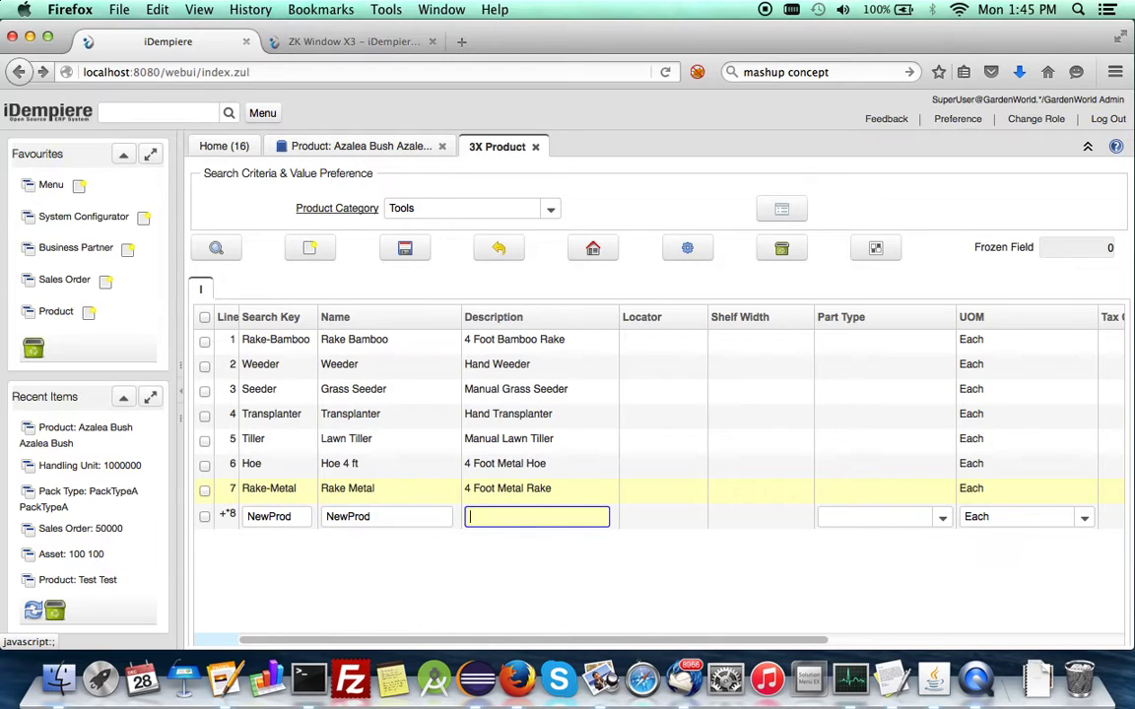
text(to test the 3X window)
key(Tab)
key(Tab)
key(Tab)
text(clsas 3x)
key(Tab)
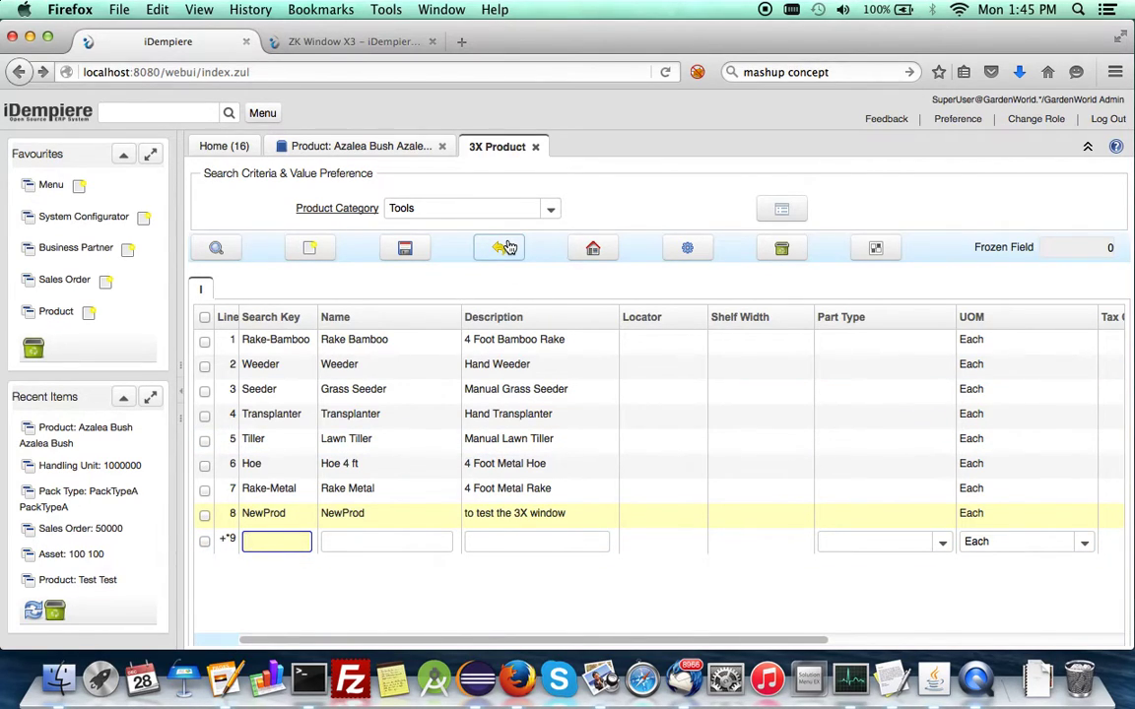
Dismiss the null-name save error, then add and save product newprod2 named product2
click(414, 248)
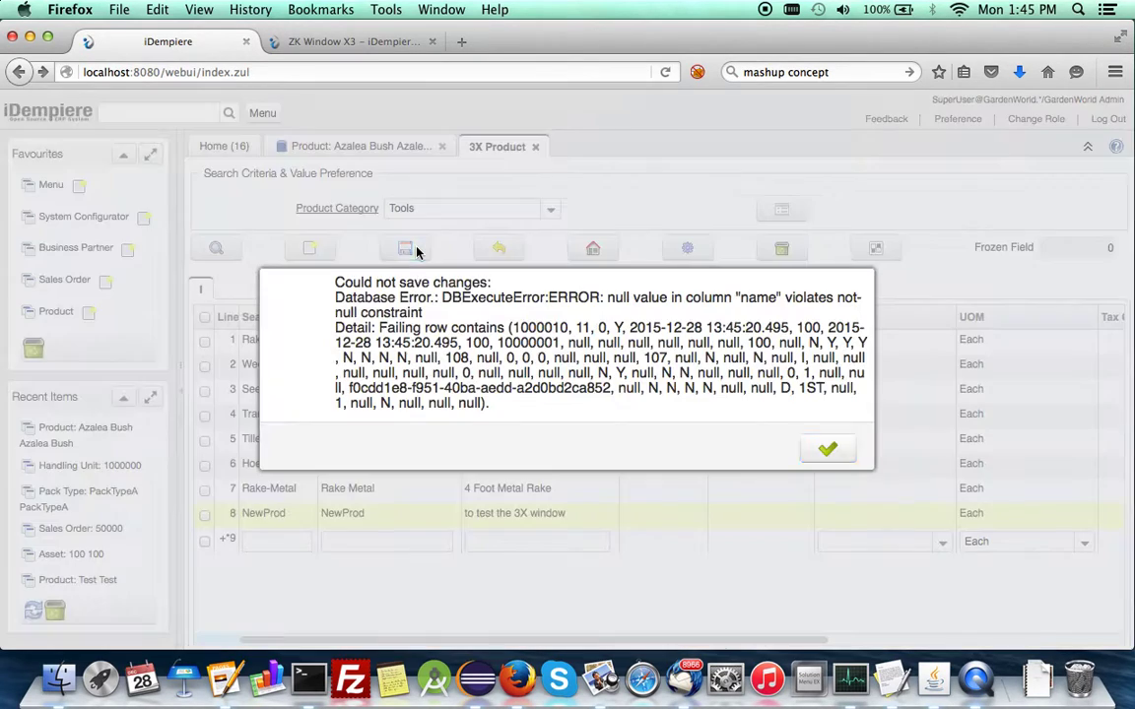
click(815, 445)
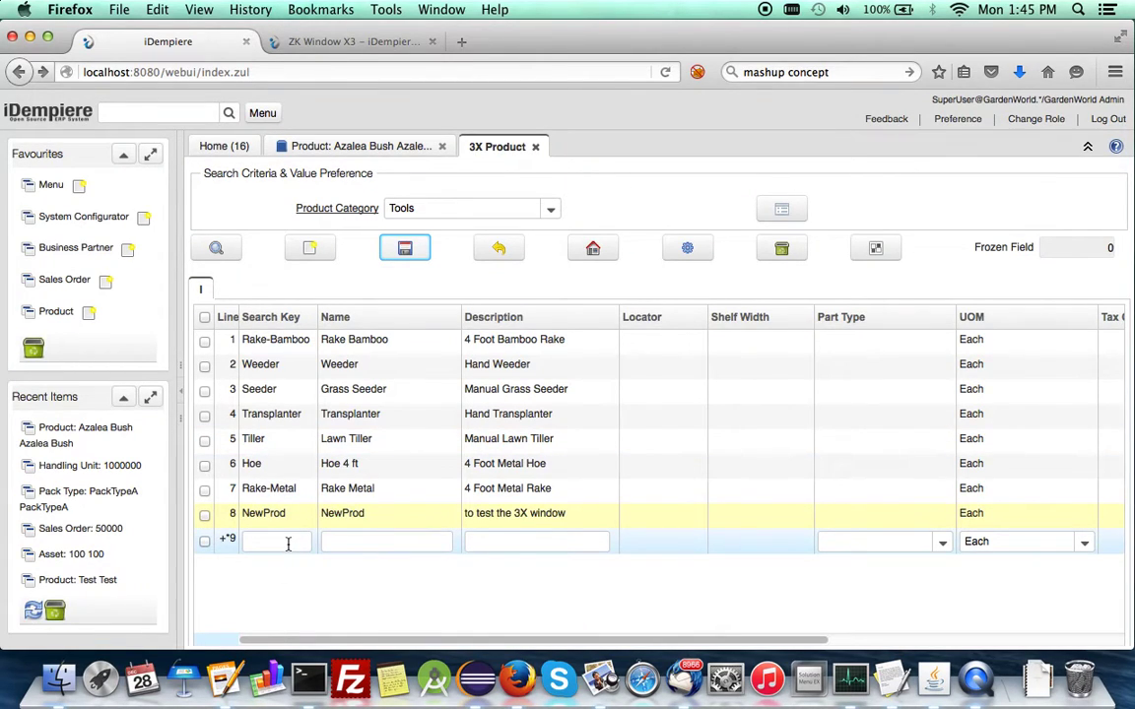
click(288, 543)
text(newprod3)
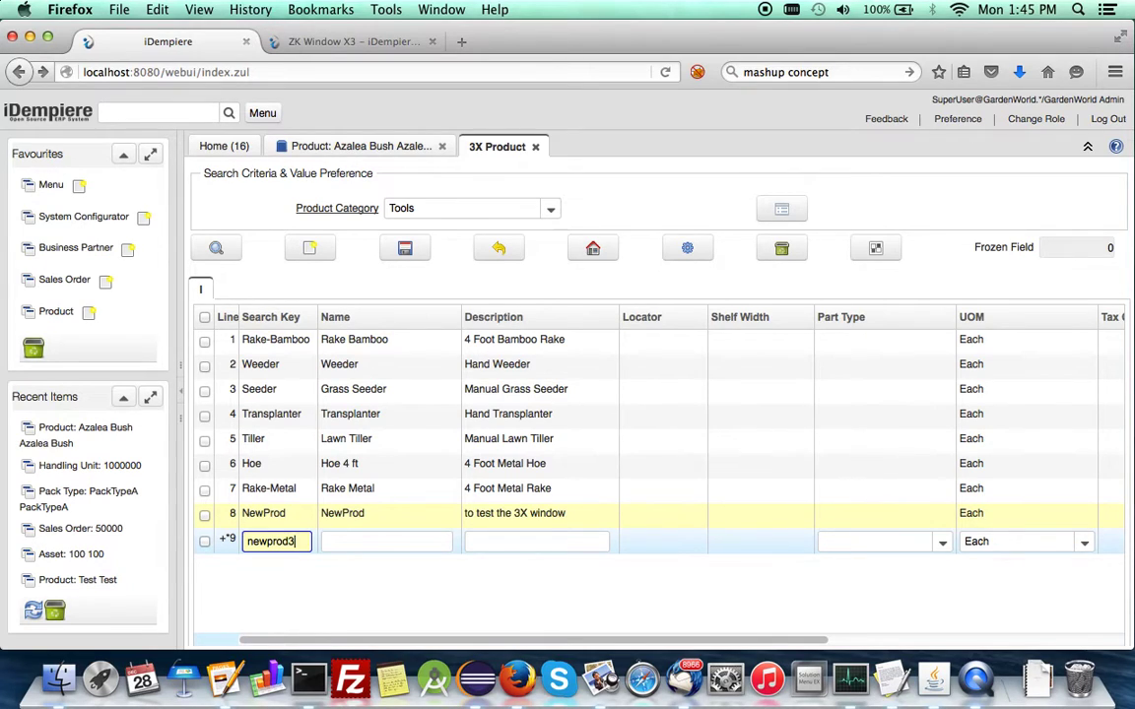
key(BackSpace)
text(2)
key(Tab)
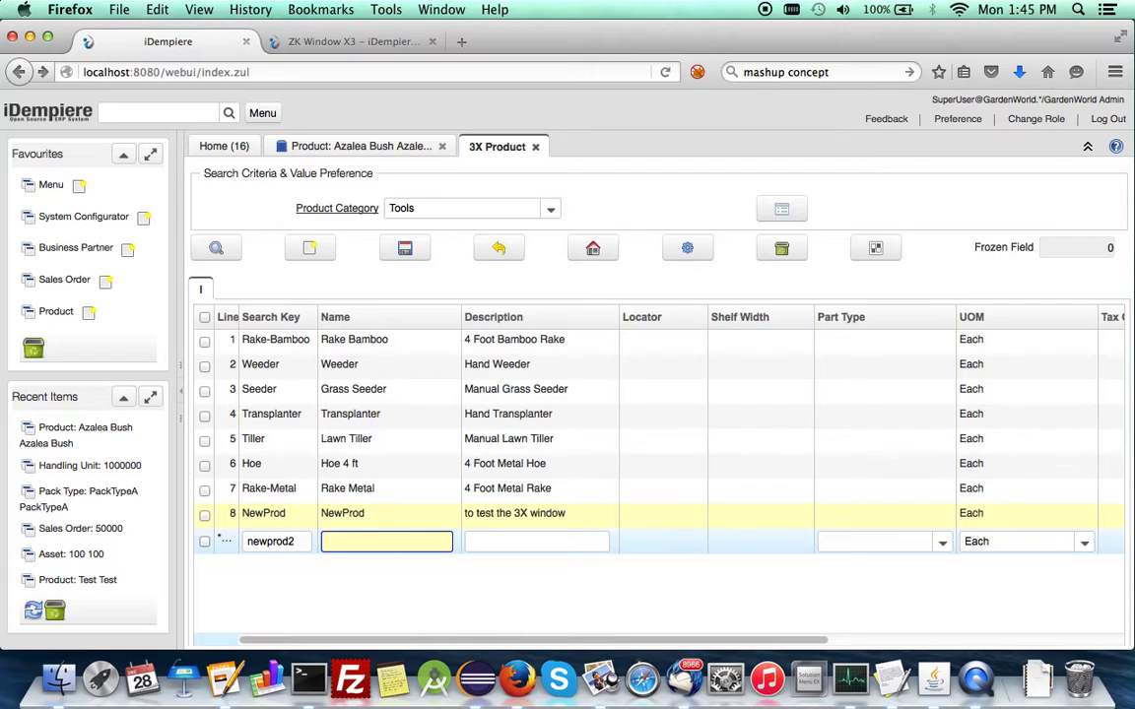
text(product2)
click(404, 248)
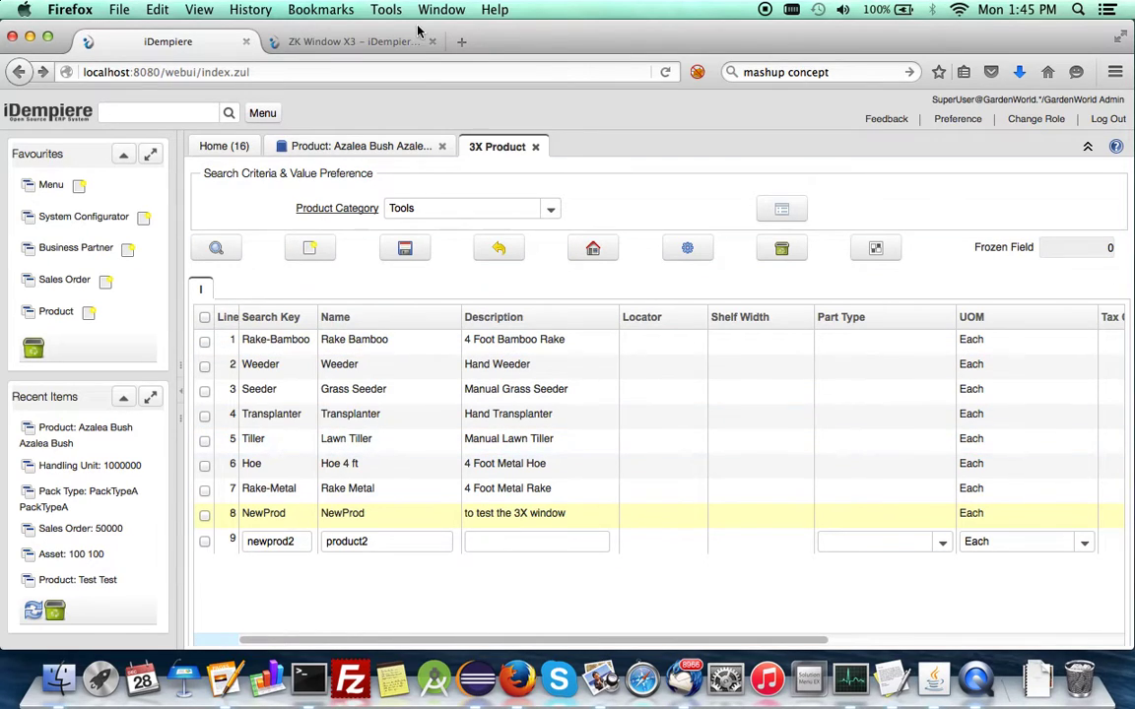
In the Product window, look up search keys starting with 'new', then return to 3X Product
click(294, 143)
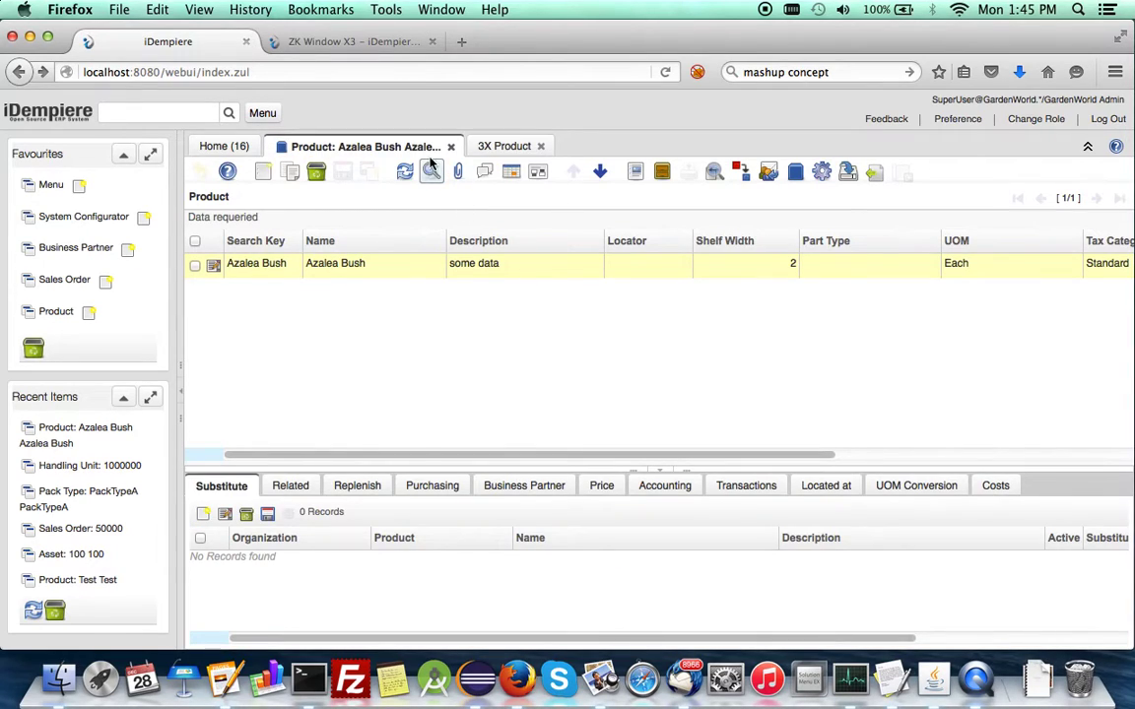
click(434, 172)
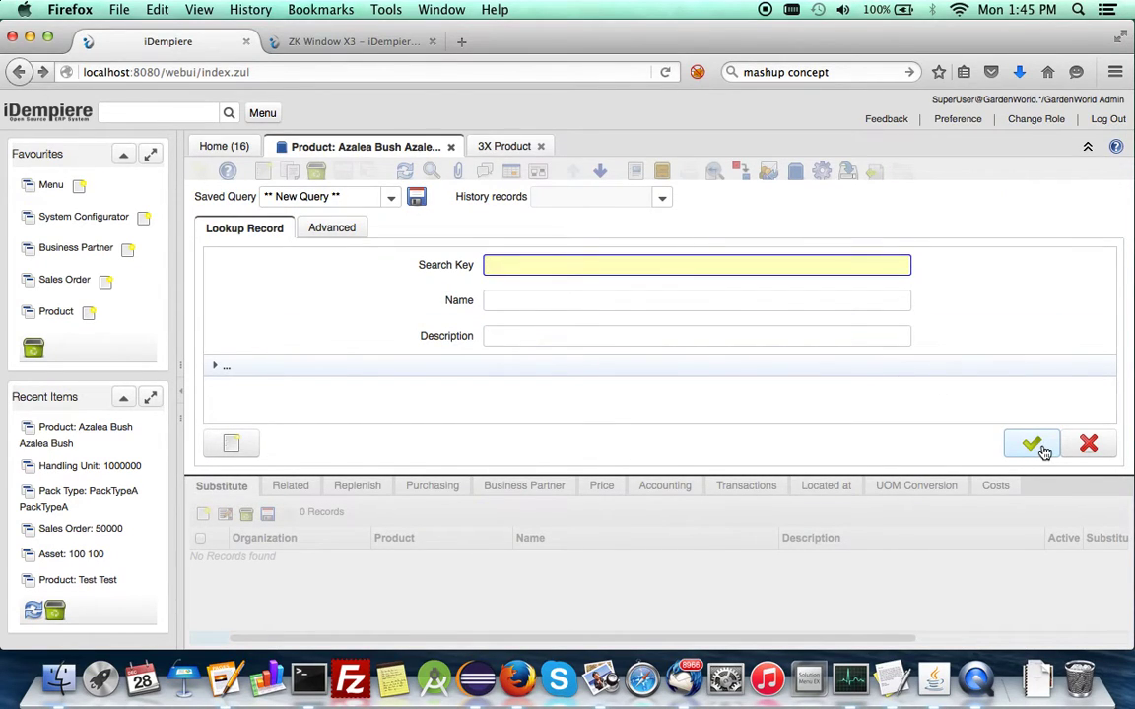
text(new)
click(1032, 444)
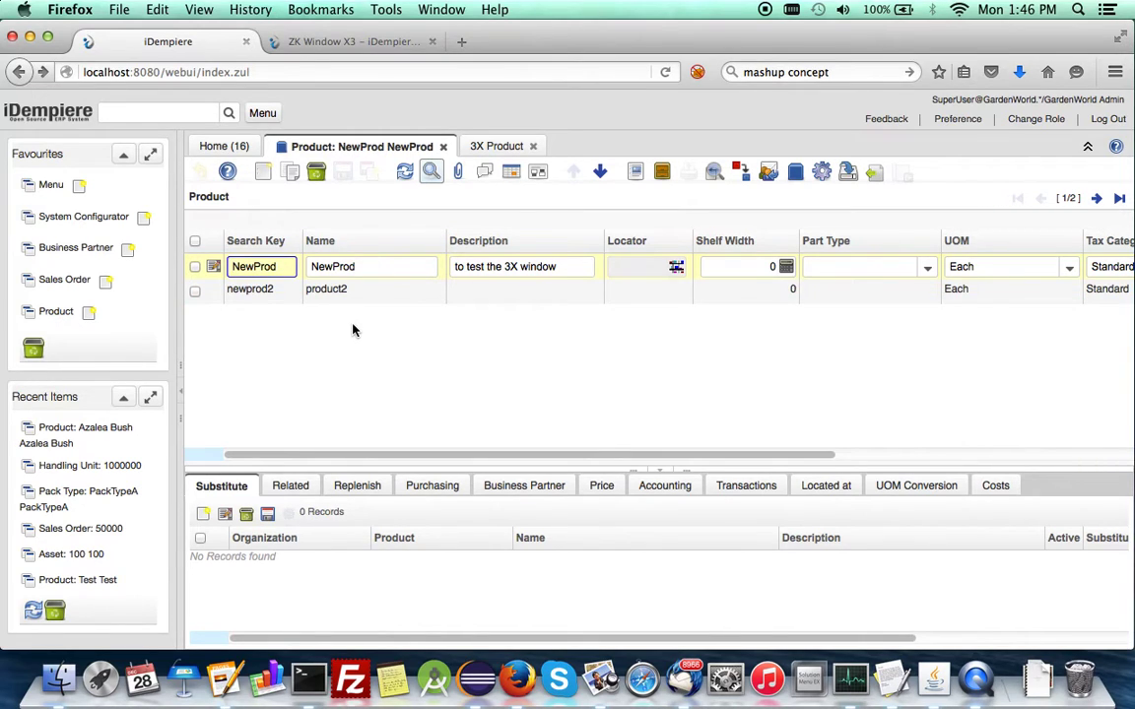
click(498, 147)
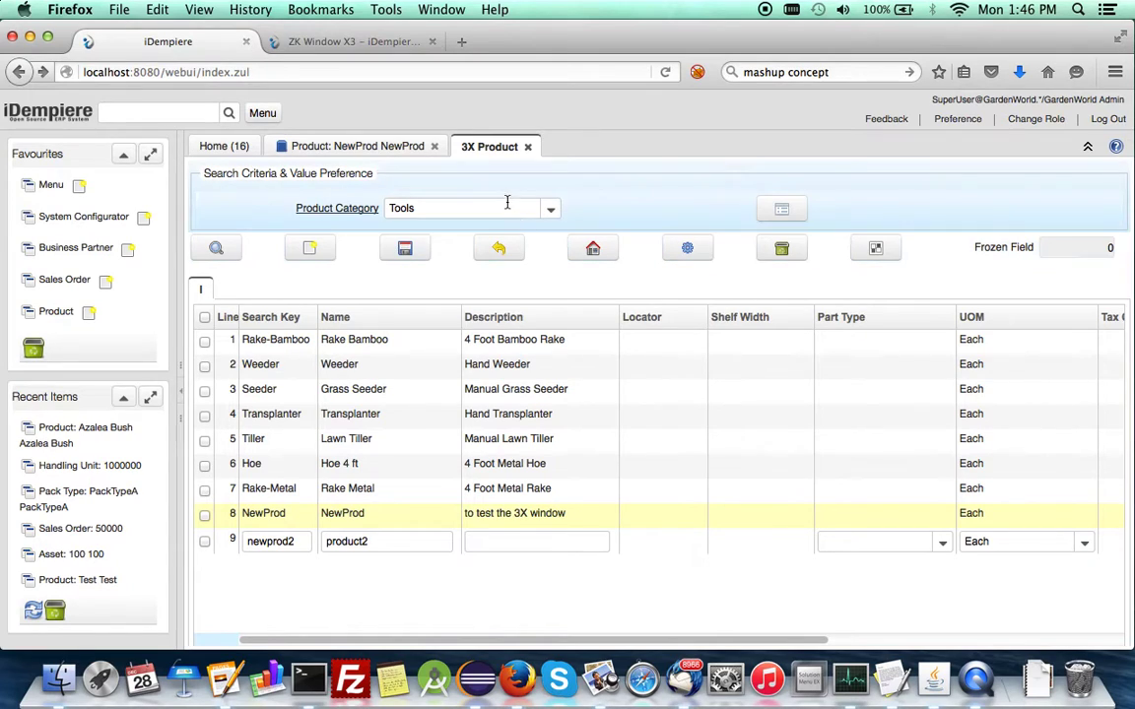
Keep the Tools category, add the Active column to the grid and reload the products
click(550, 210)
click(551, 213)
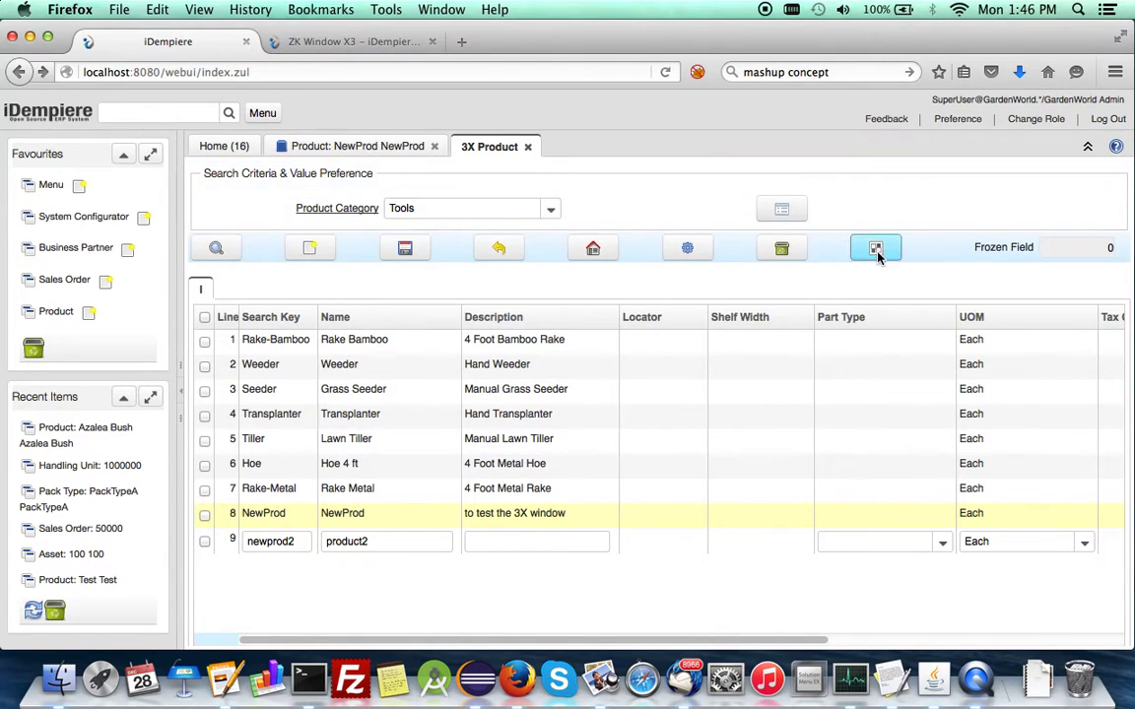
click(876, 249)
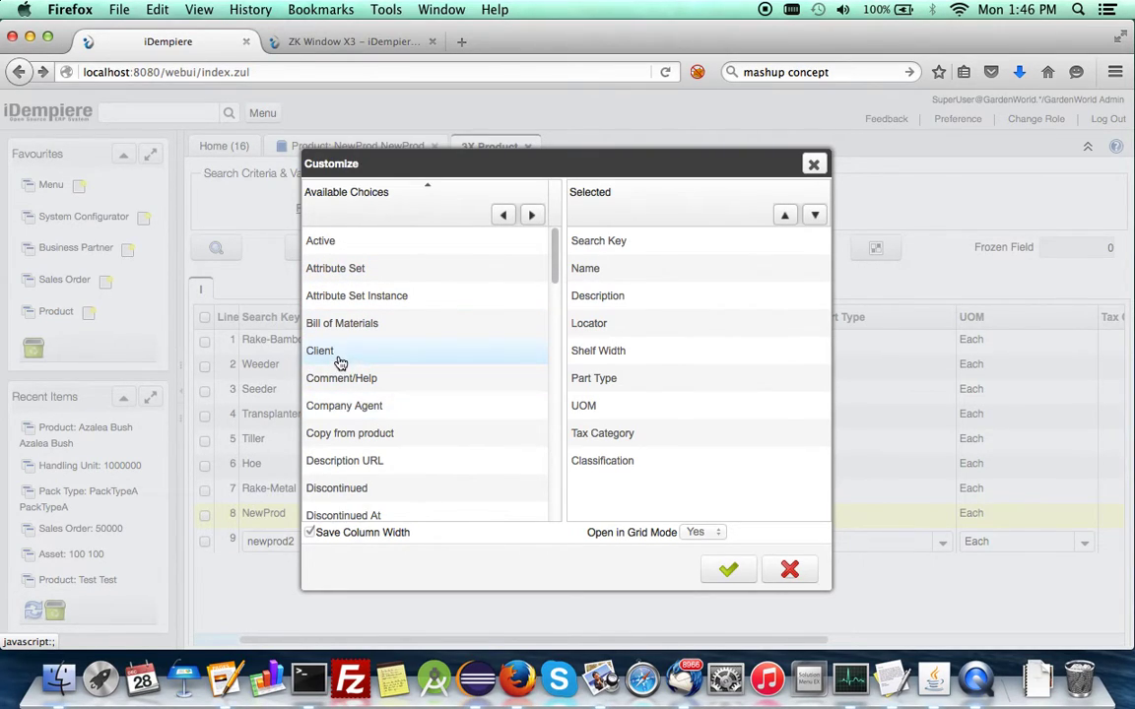
scroll(373, 428, down, 1)
scroll(377, 424, up, 1)
double_click(350, 246)
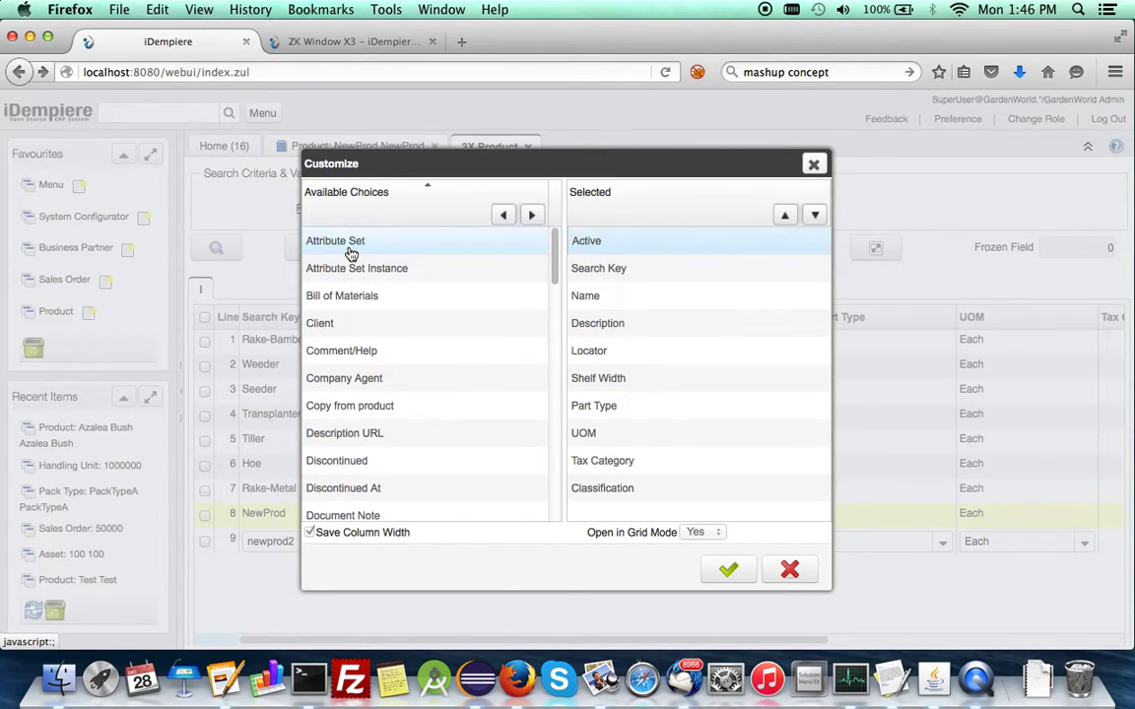
click(728, 569)
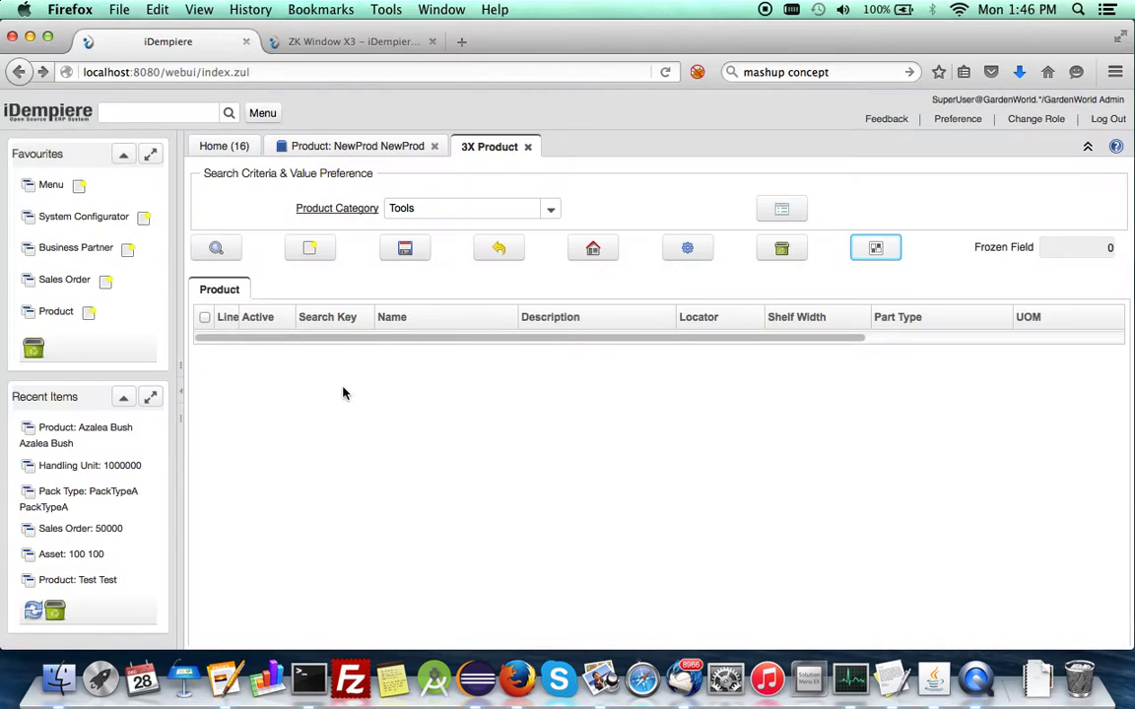
click(216, 247)
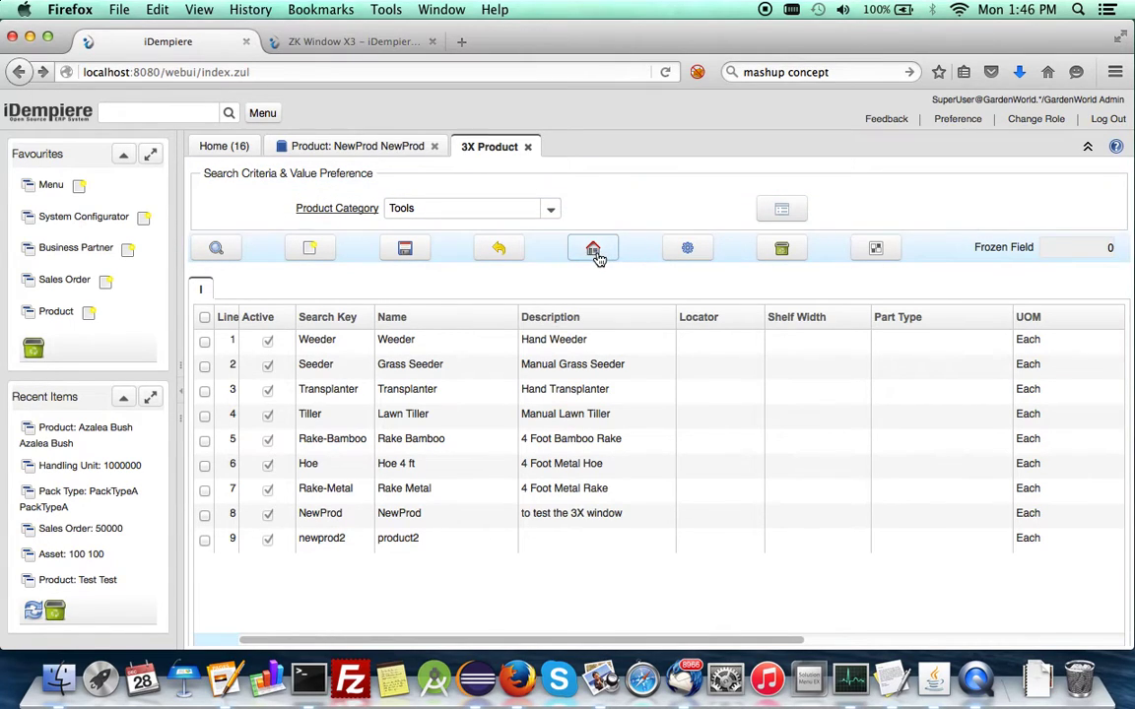
Remove the Active column again so the grid starts at Search Key
click(876, 248)
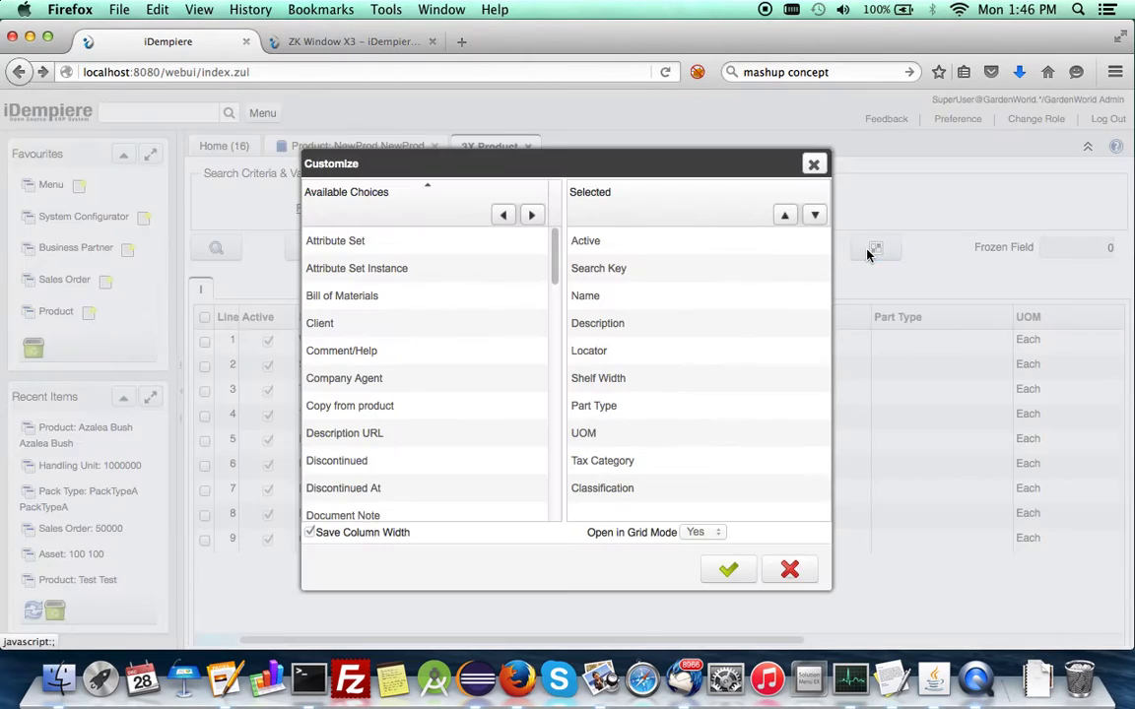
double_click(635, 240)
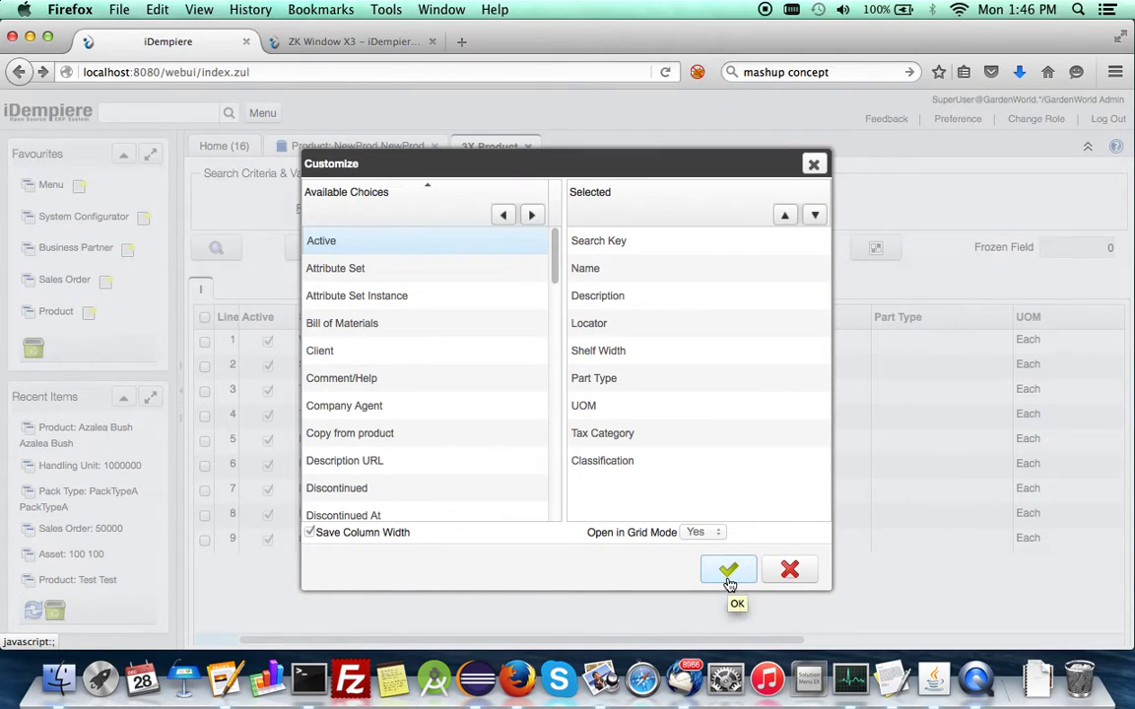
click(729, 571)
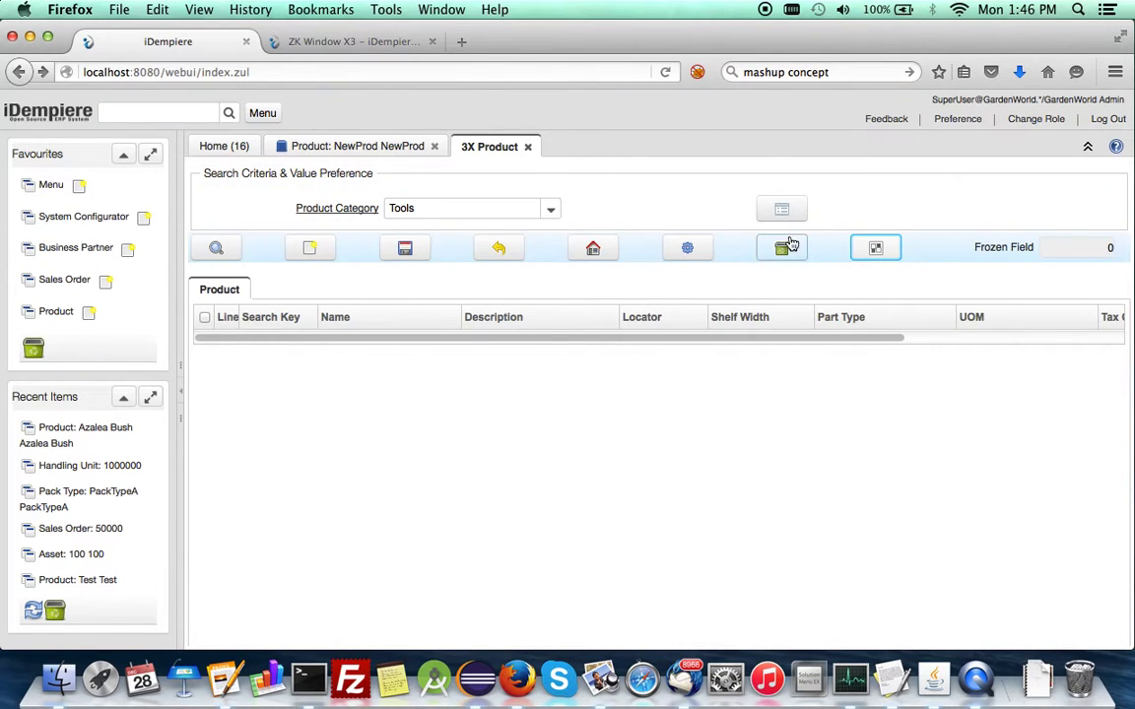
Clear the category filter, set Frozen Field 1, load all products and view the 41 in group I
click(596, 249)
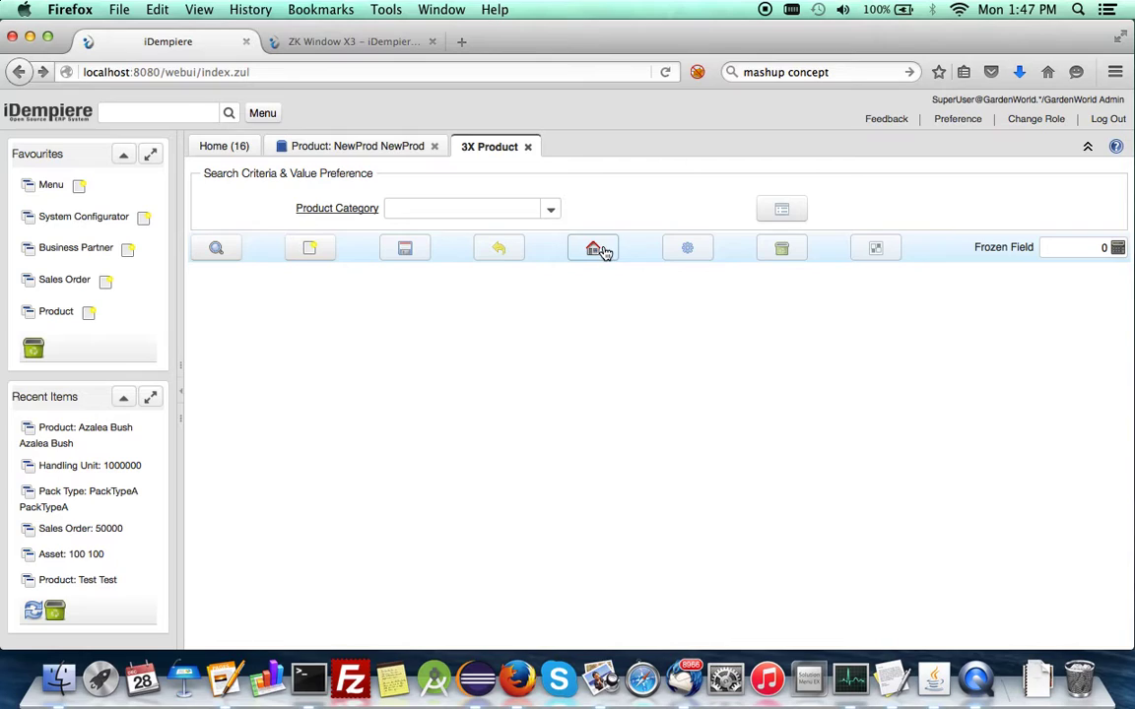
click(1102, 250)
click(214, 248)
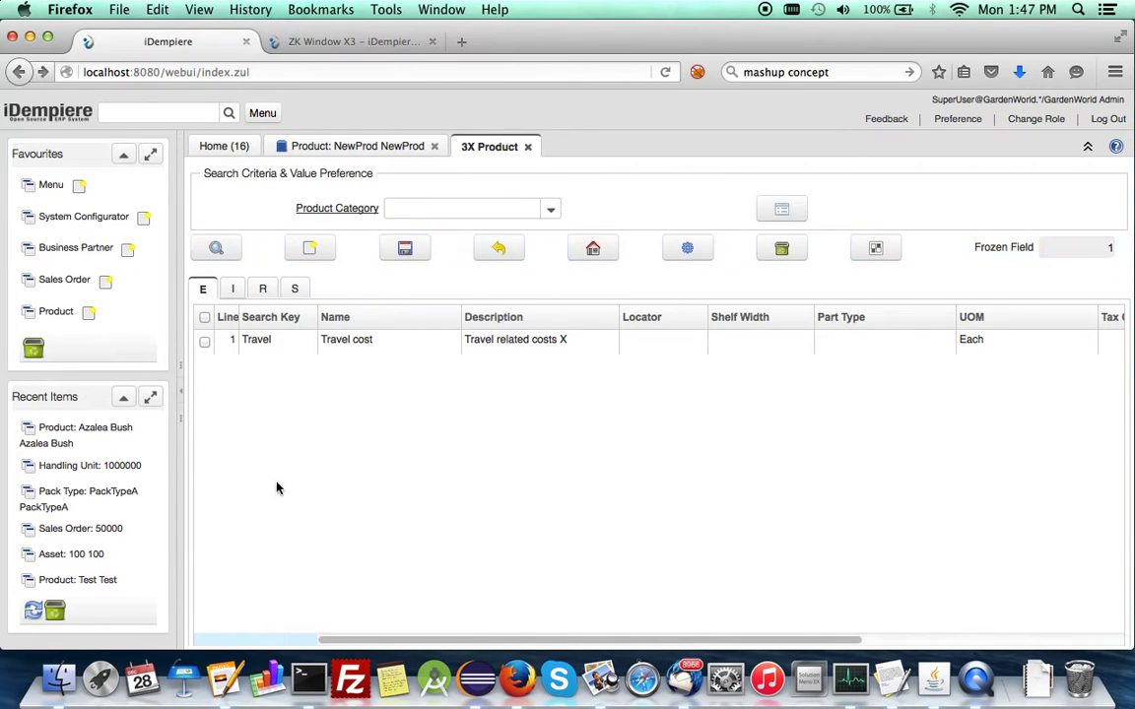
click(230, 295)
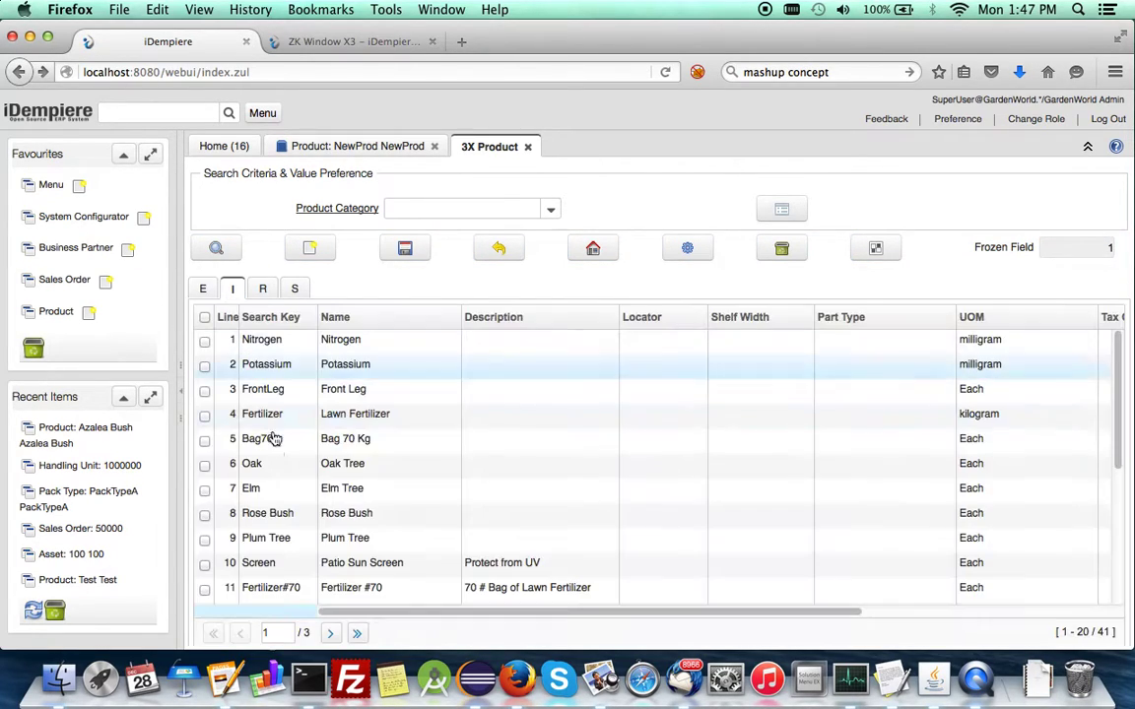
mouse_move(339, 615)
mouse_down()
mouse_move(524, 618)
mouse_move(324, 611)
mouse_up()
Type 'nitr' into the Nitrogen product's description
click(498, 342)
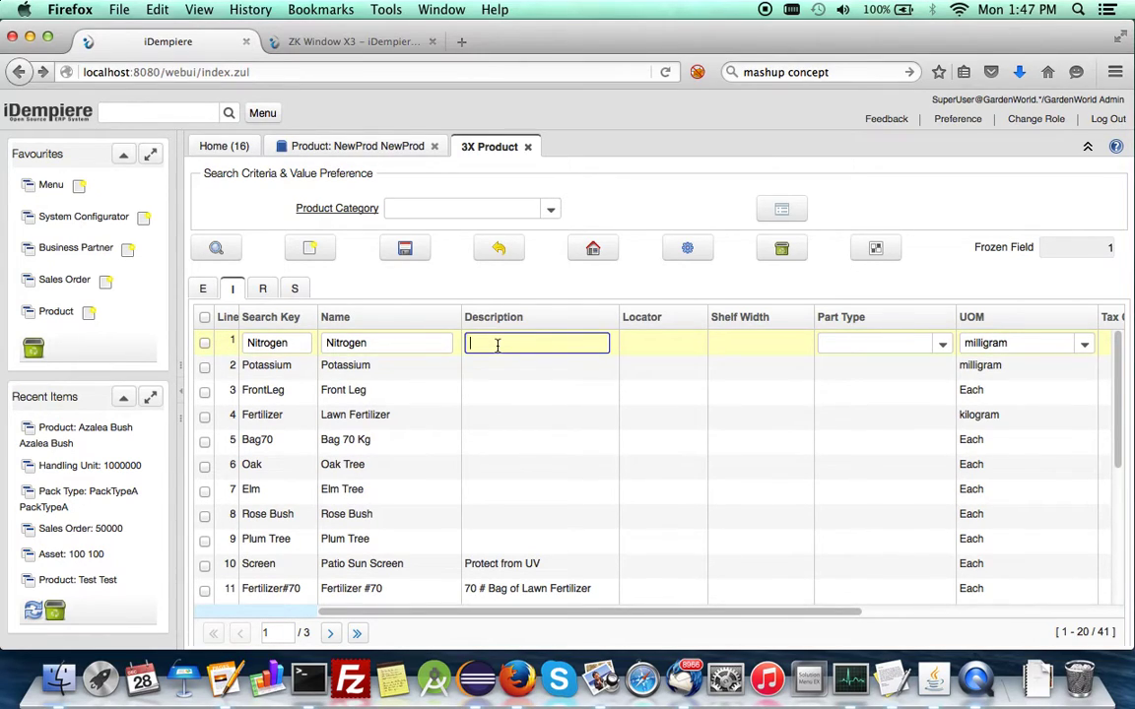
text(nitr)
click(874, 343)
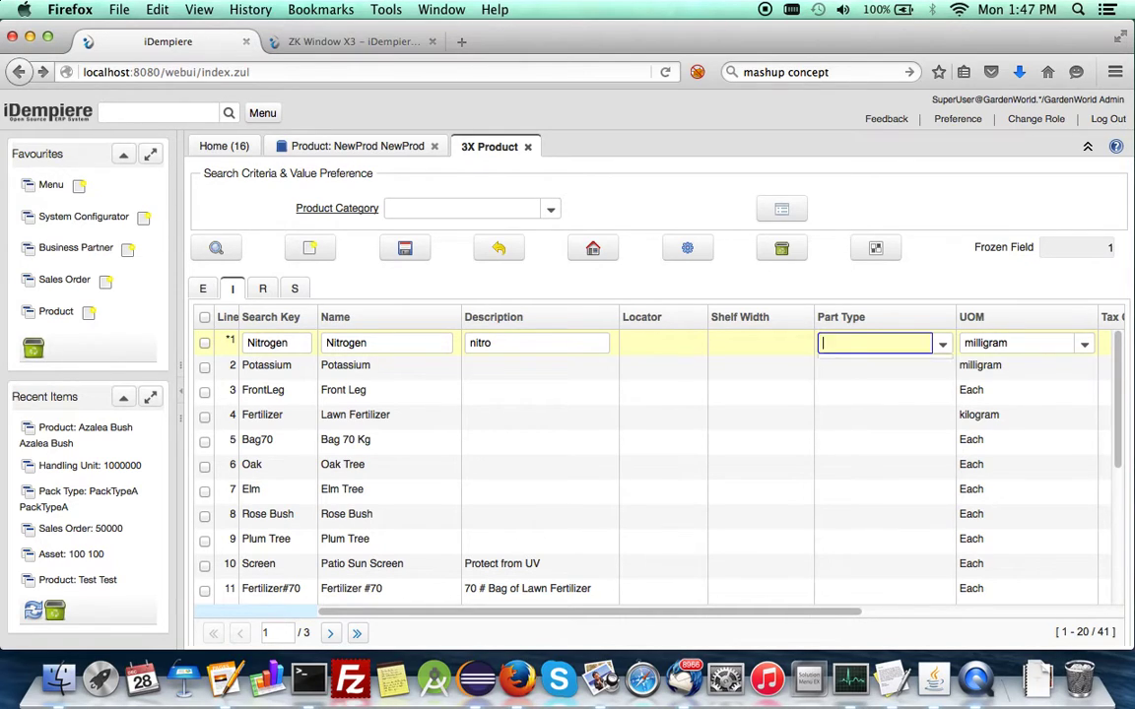
click(536, 342)
Enter test descriptions from Potassium downward, undo the unsaved changes, and switch to Pages
click(536, 368)
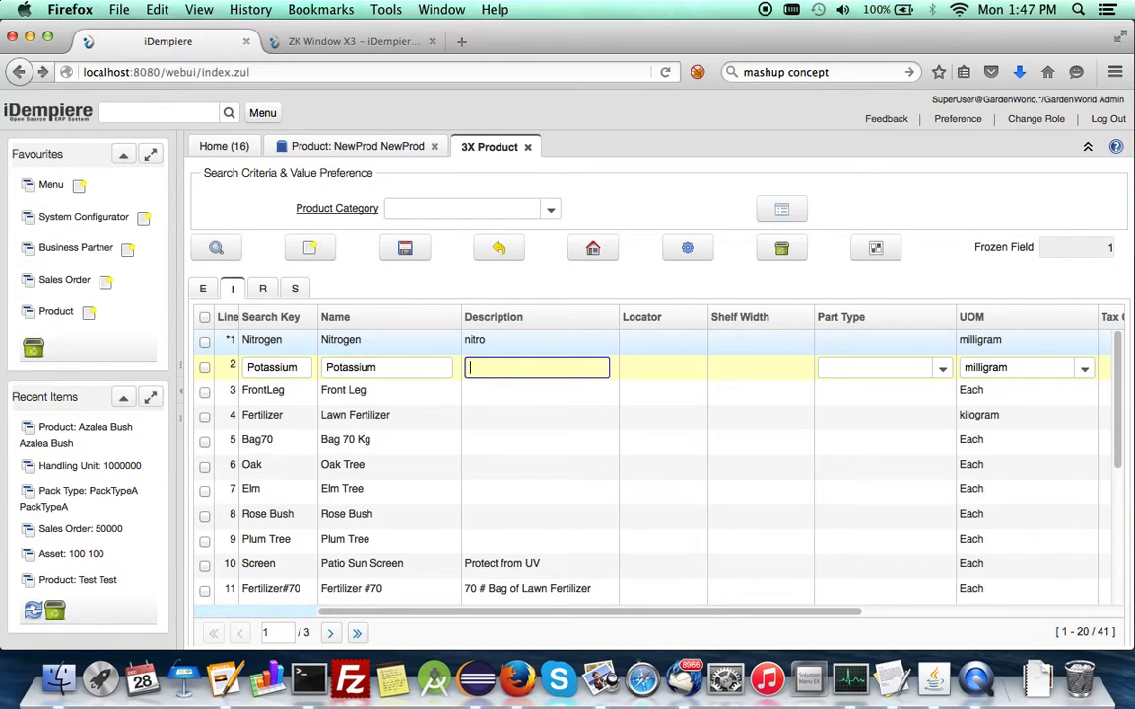
text(sdf)
key(Return)
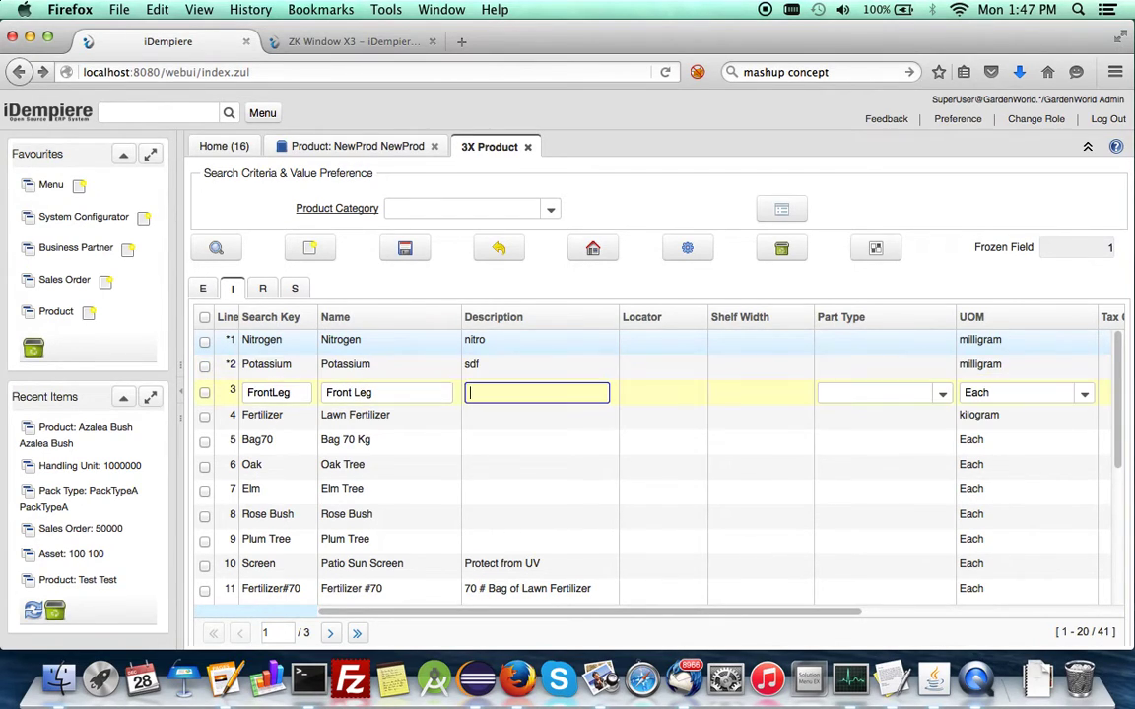
text(asdf)
key(Return)
text(adf)
key(Return)
text(ahfd)
key(Return)
text(asd)
key(Return)
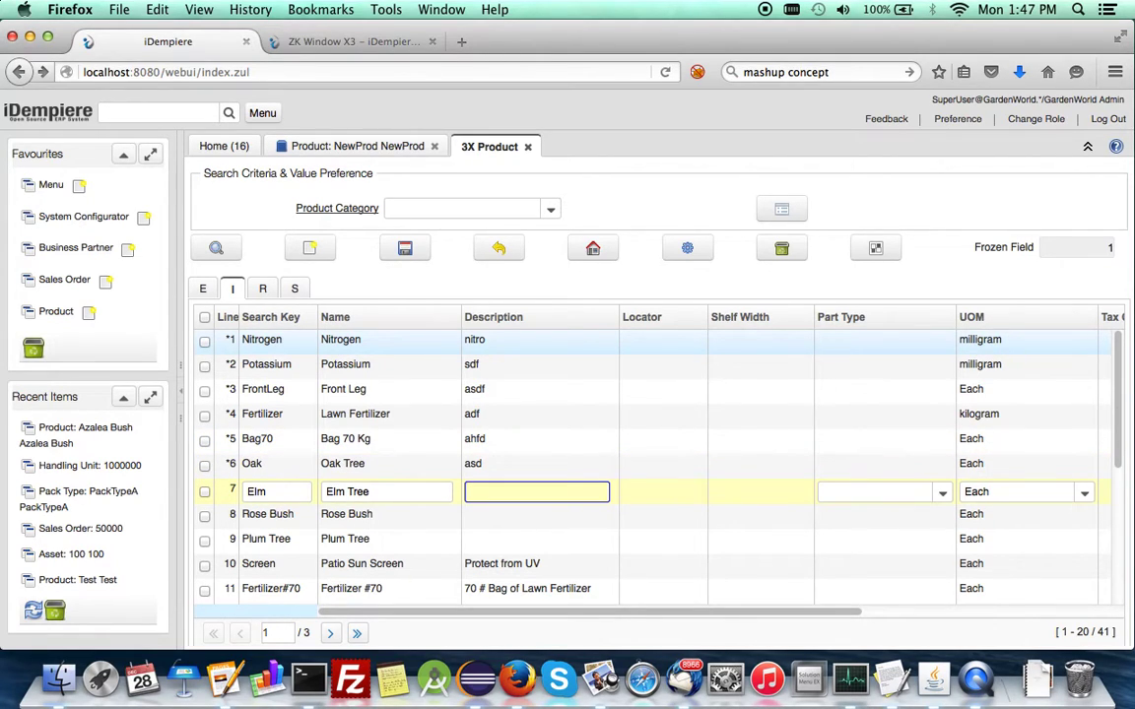
click(500, 251)
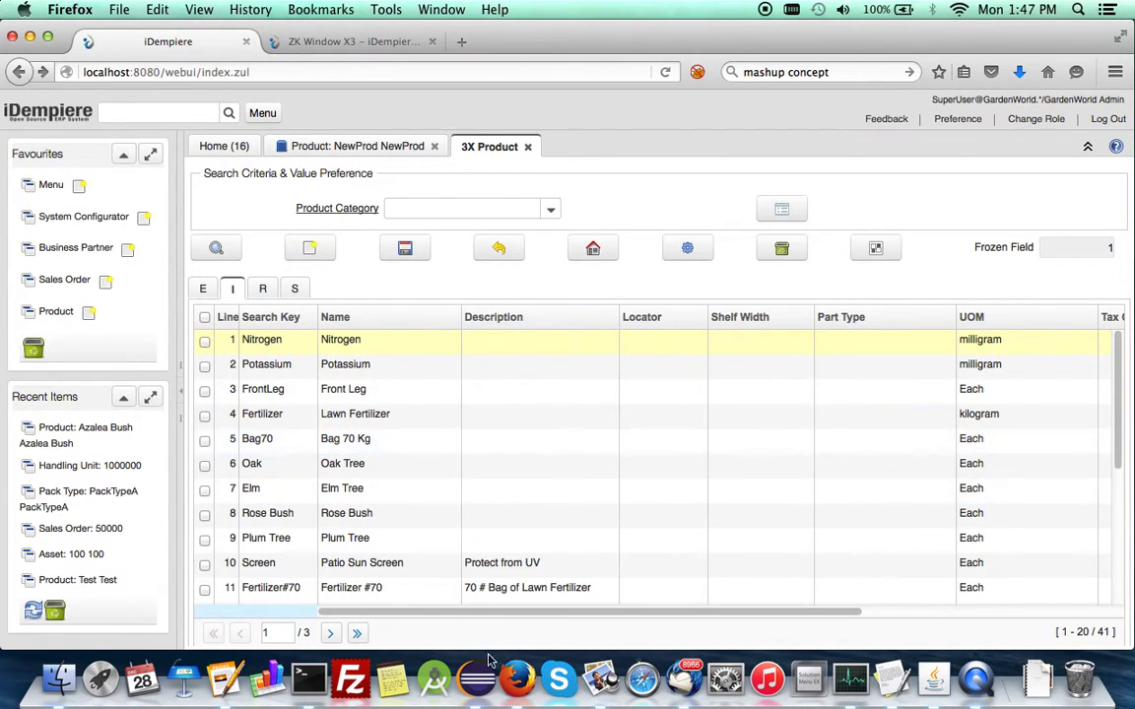
click(224, 680)
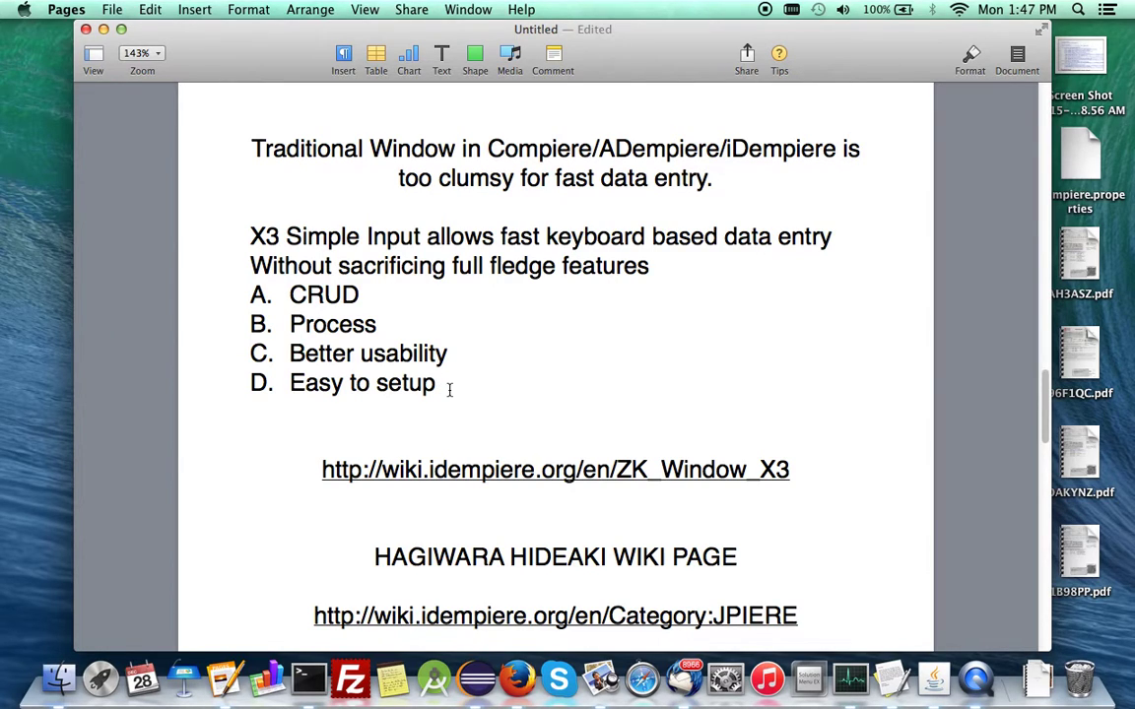
Scroll the Pages notes briefly, then return to Firefox showing the 3X Product form
scroll(450, 389, down, 2)
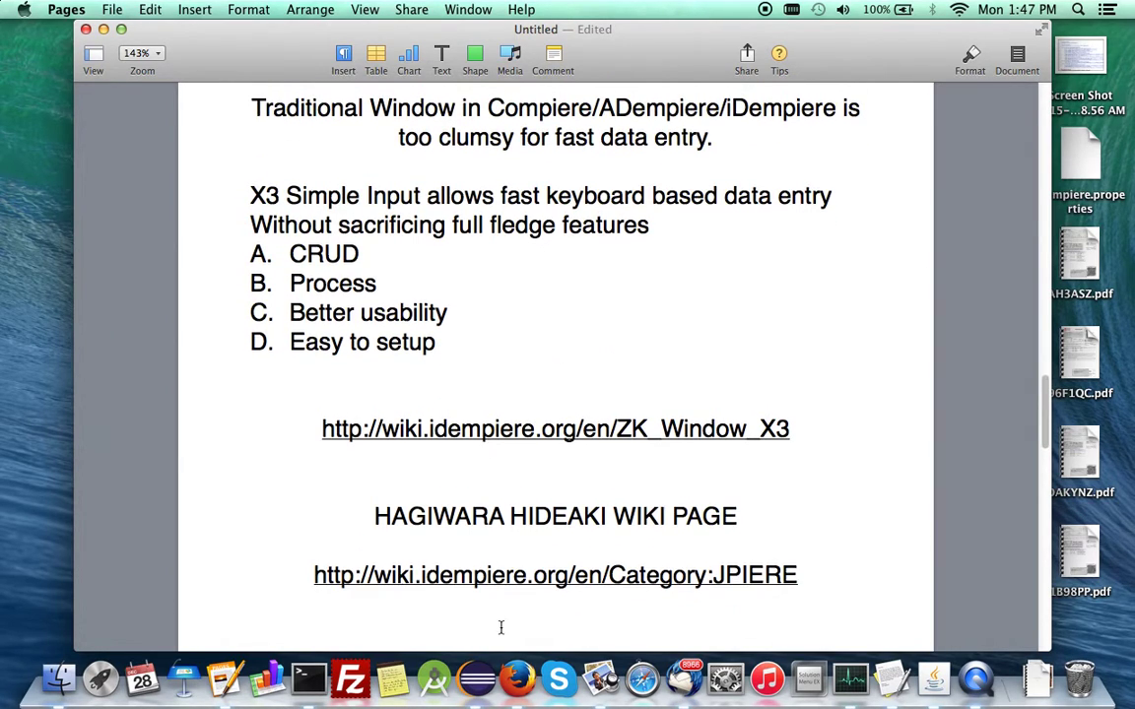
click(516, 680)
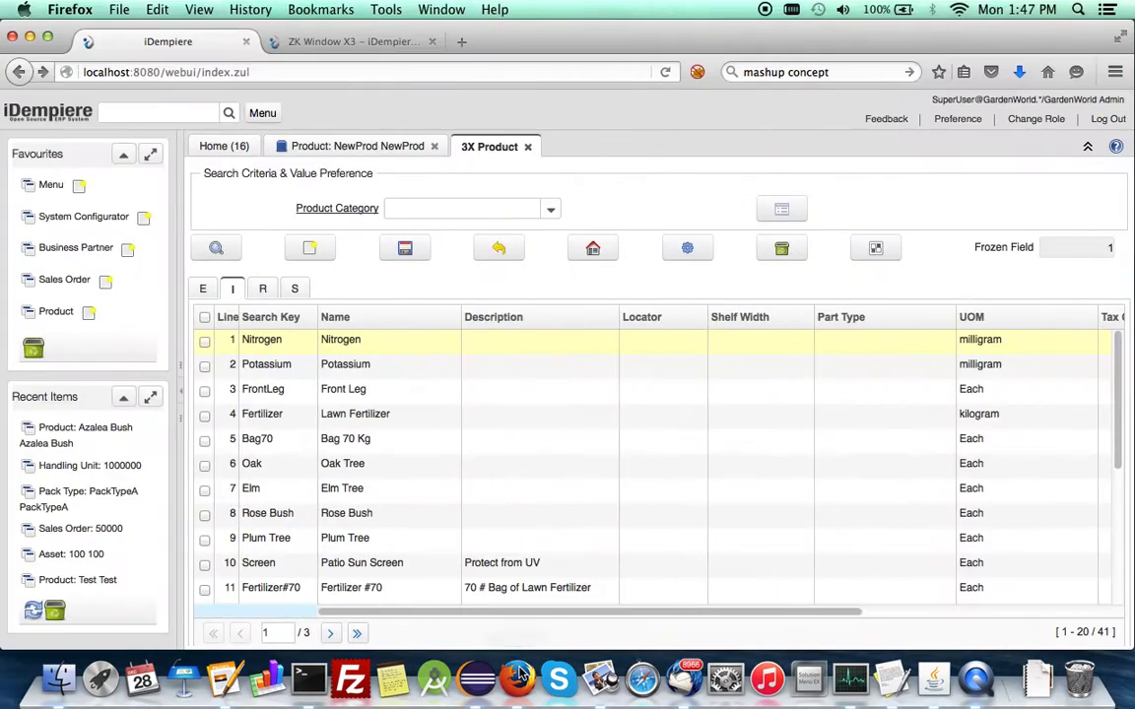
Open the ZK Window X3 wiki article, skim Features, jump to '4 Step By Step Guide', return to top
click(310, 41)
scroll(202, 273, up, 15)
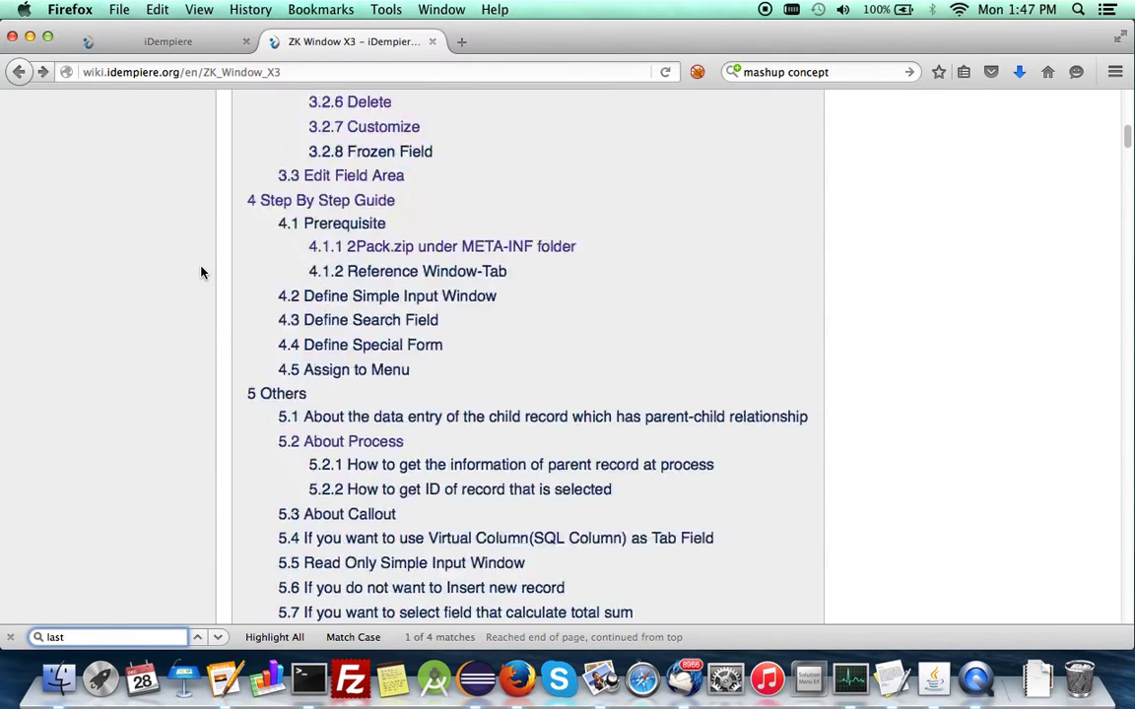
scroll(202, 273, up, 10)
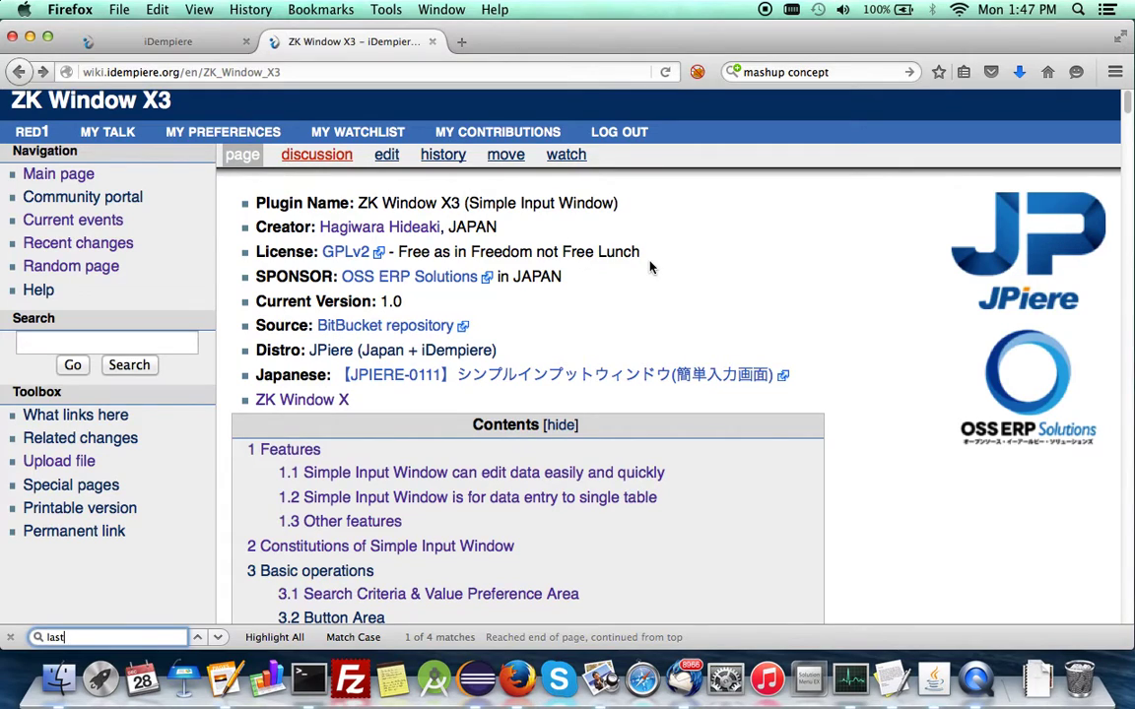
scroll(649, 266, down, 20)
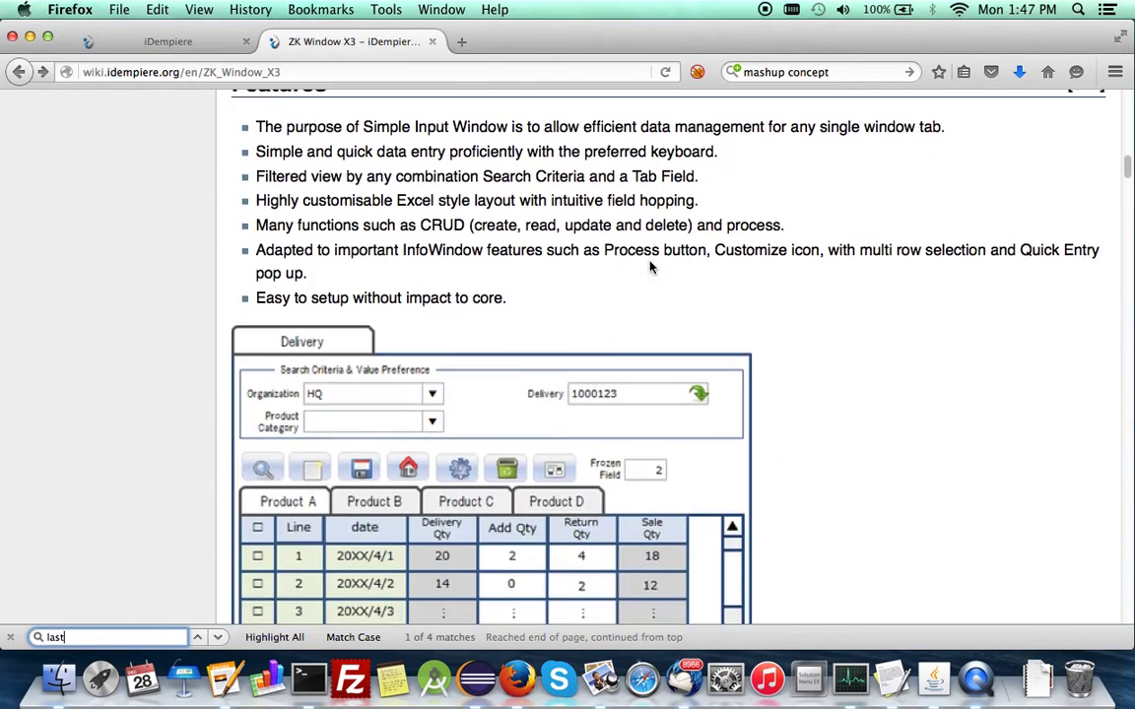
scroll(649, 267, up, 1)
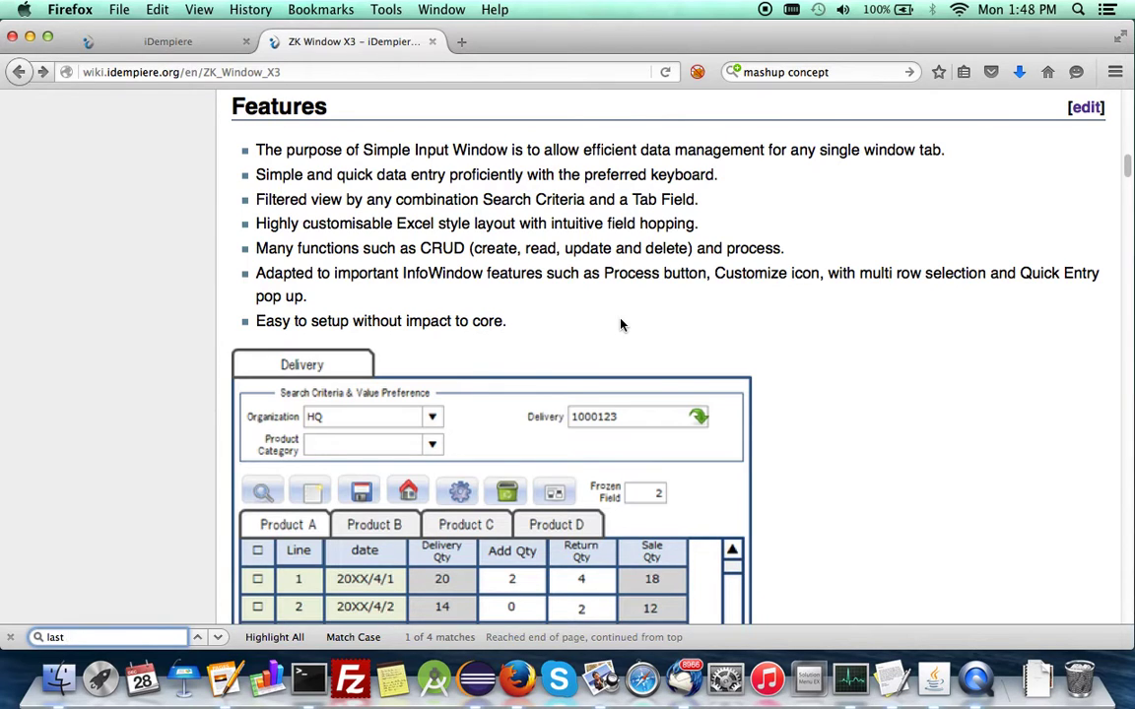
scroll(621, 324, down, 10)
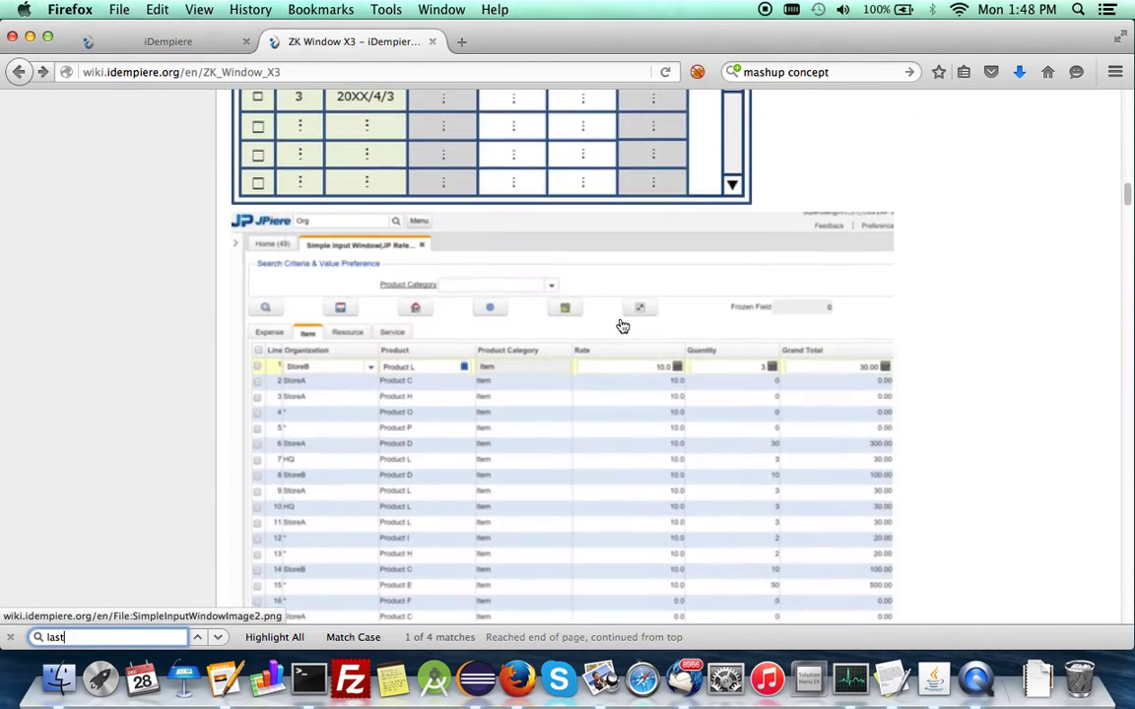
scroll(622, 325, down, 10)
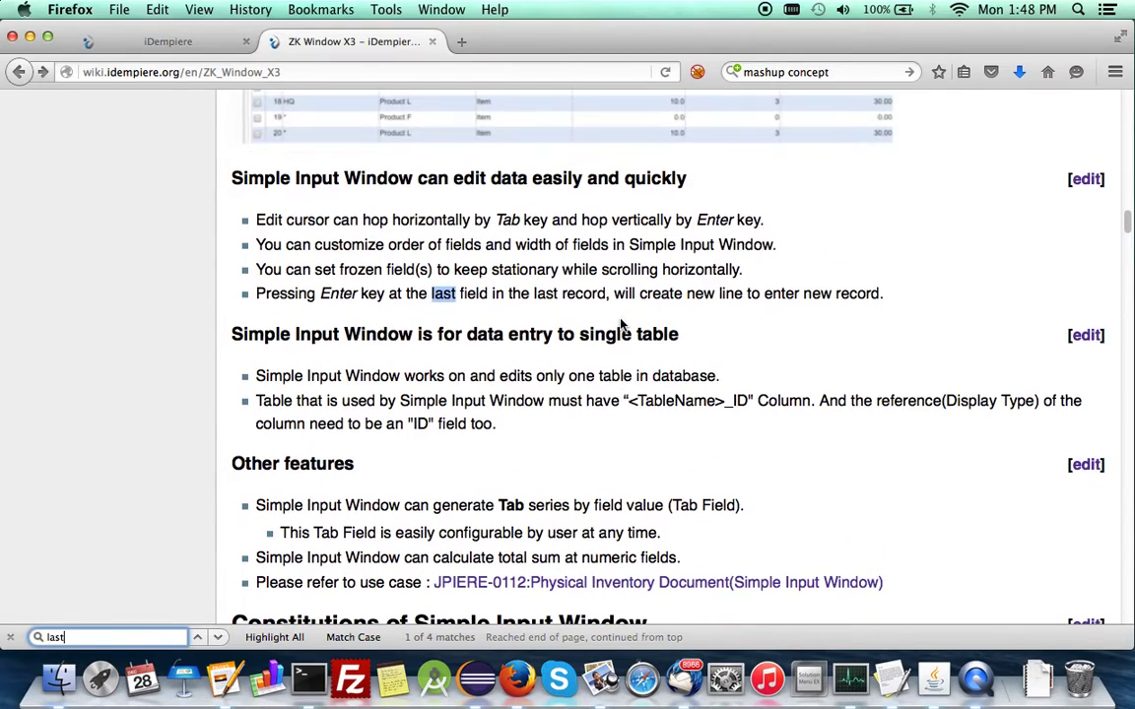
scroll(623, 363, down, 5)
scroll(624, 375, up, 20)
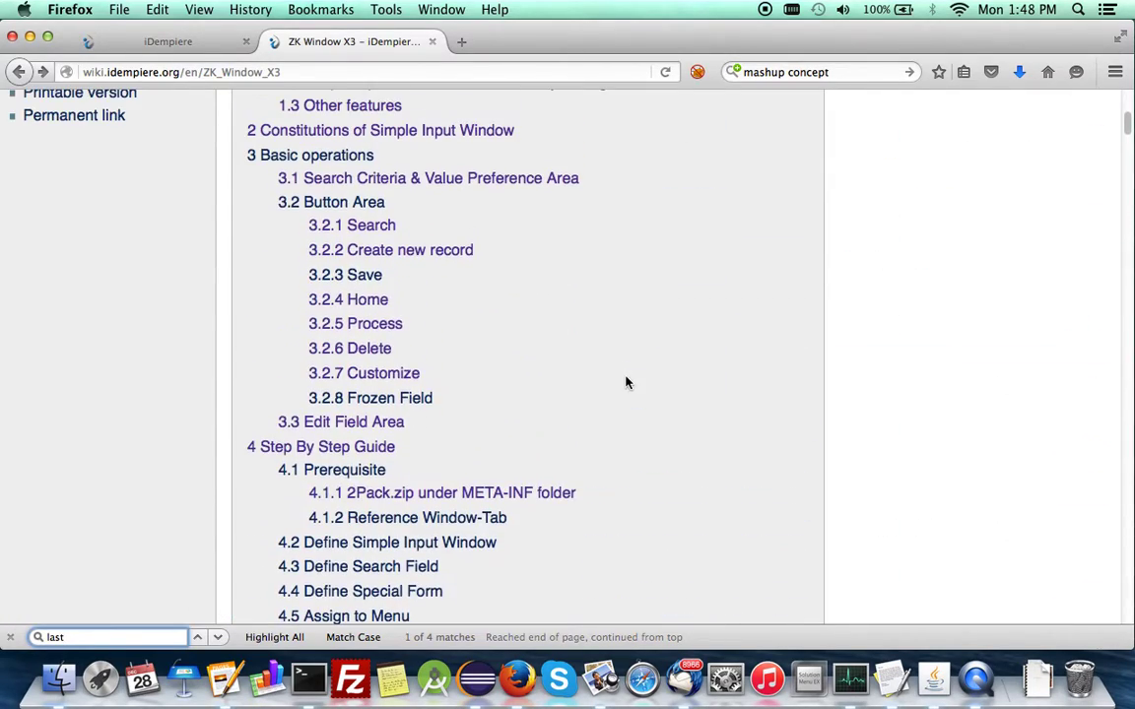
click(387, 447)
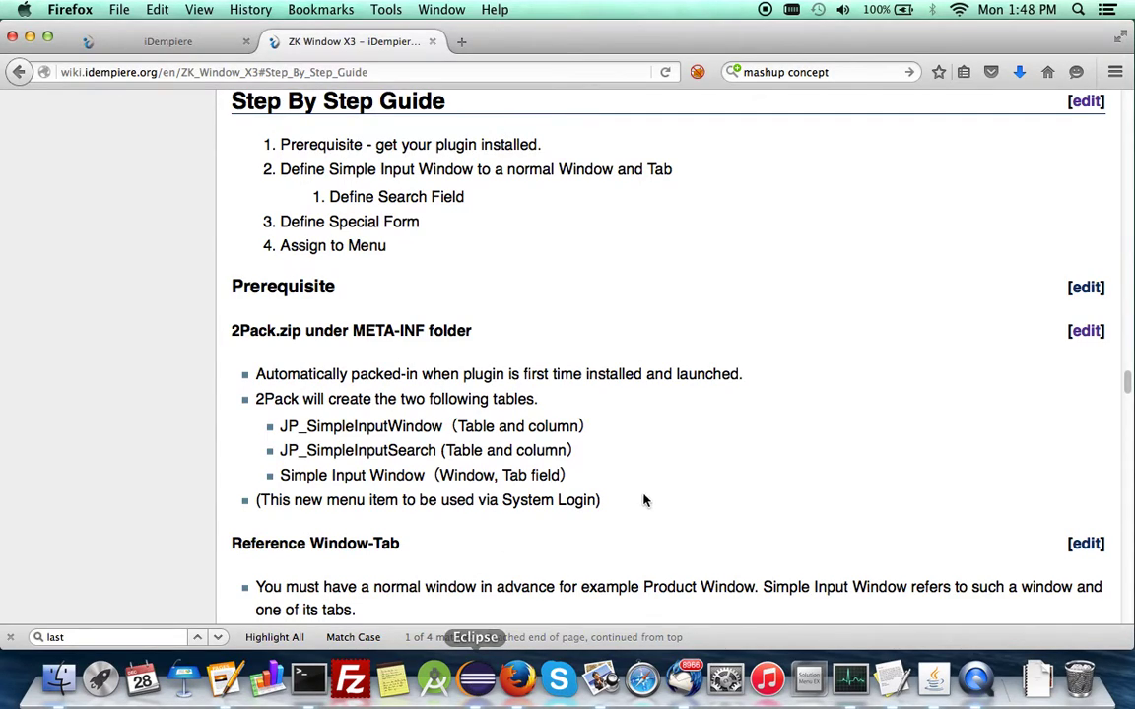
scroll(585, 436, down, 10)
scroll(646, 486, up, 15)
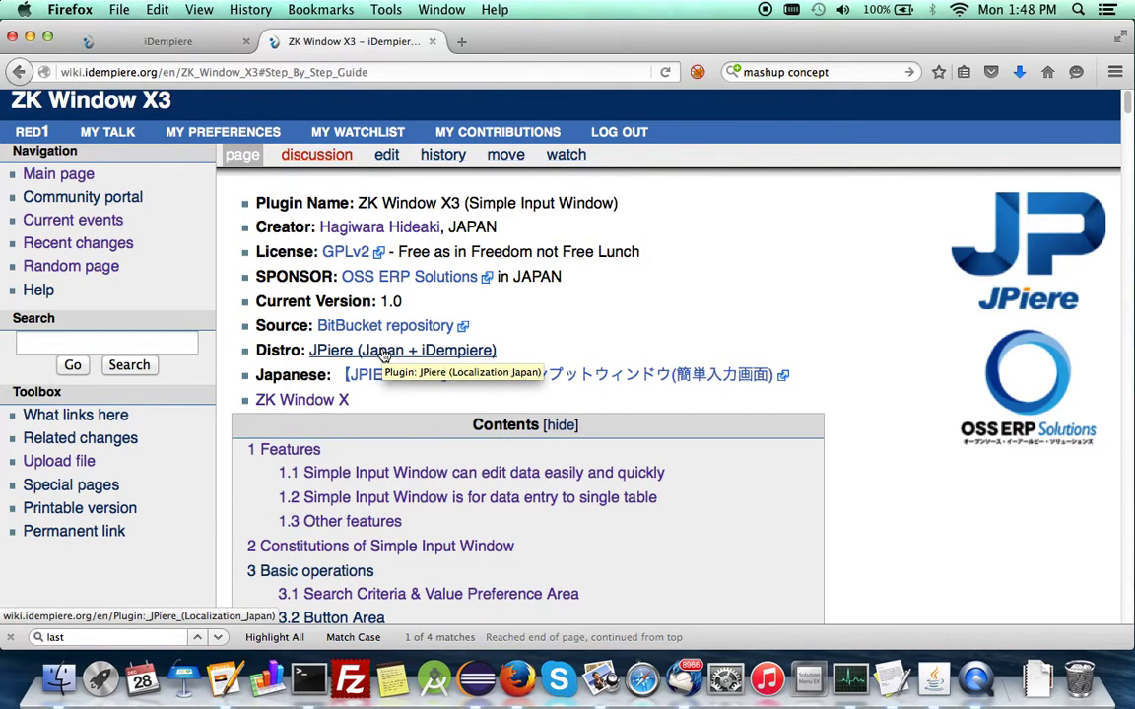
In Eclipse, expand jpiere.plugin.webui.simpleinputwindow with src collapsed, then return to Firefox
click(476, 679)
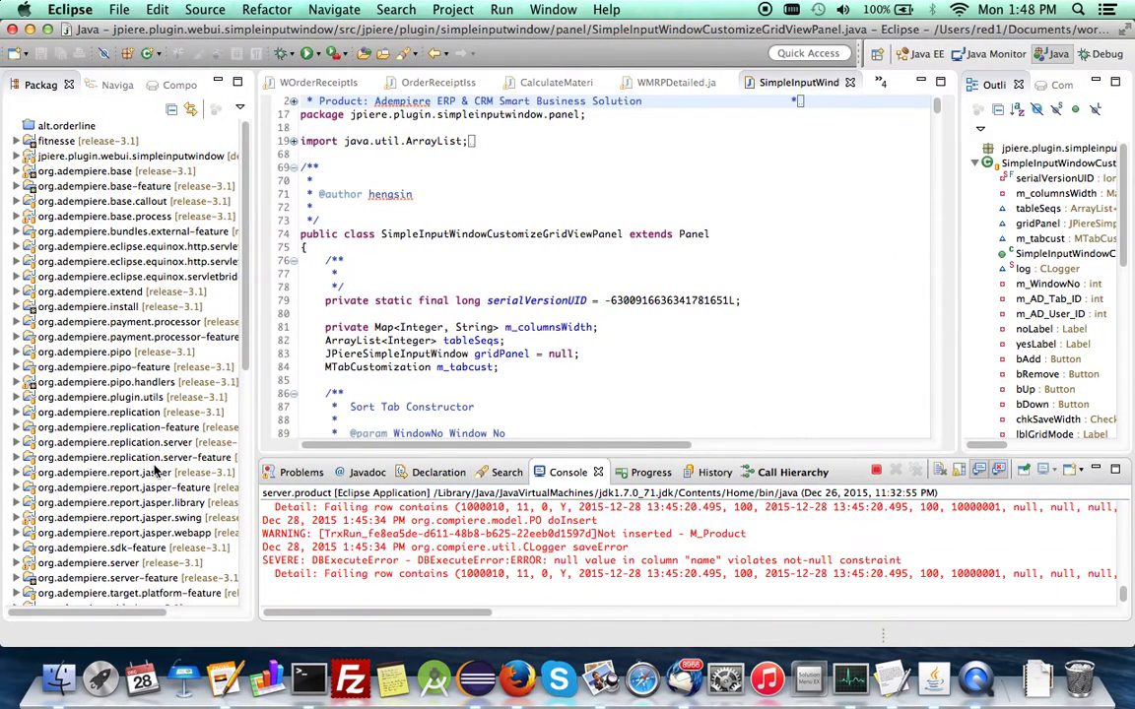
click(101, 155)
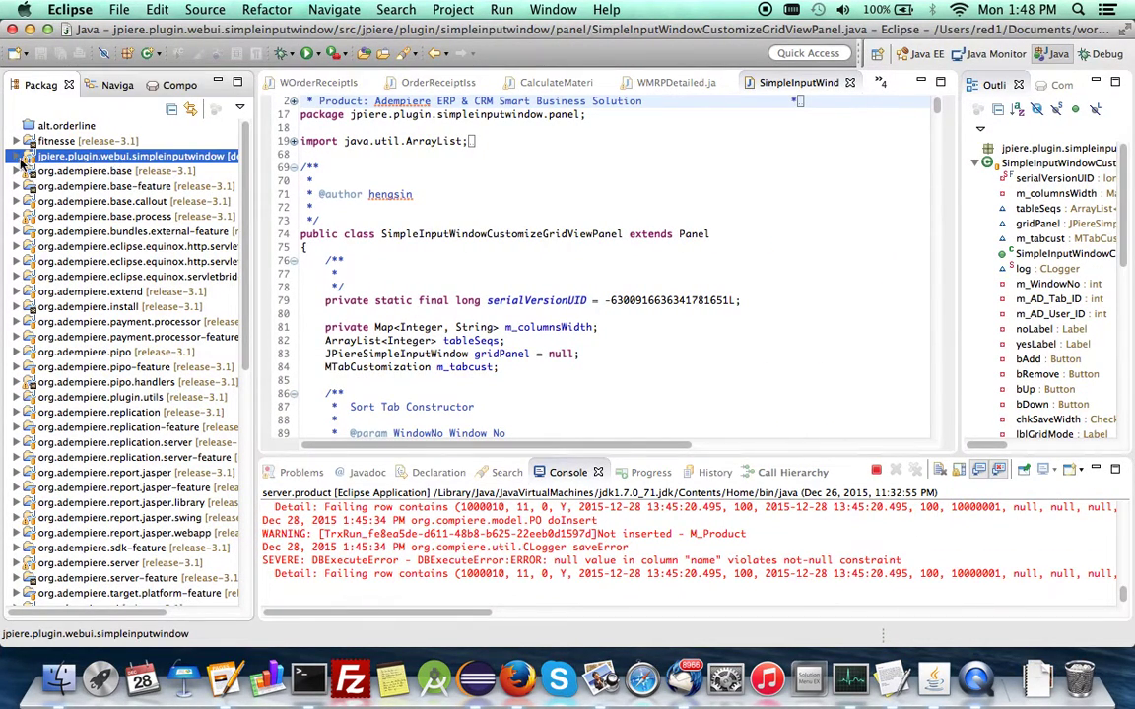
click(17, 158)
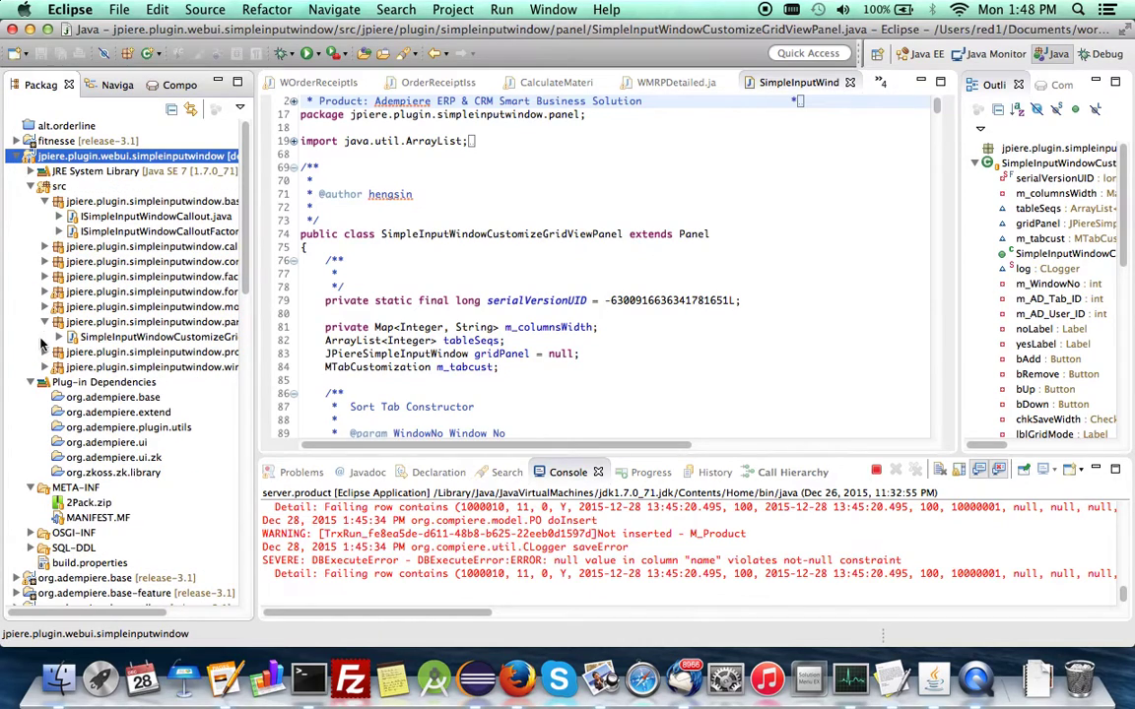
click(30, 187)
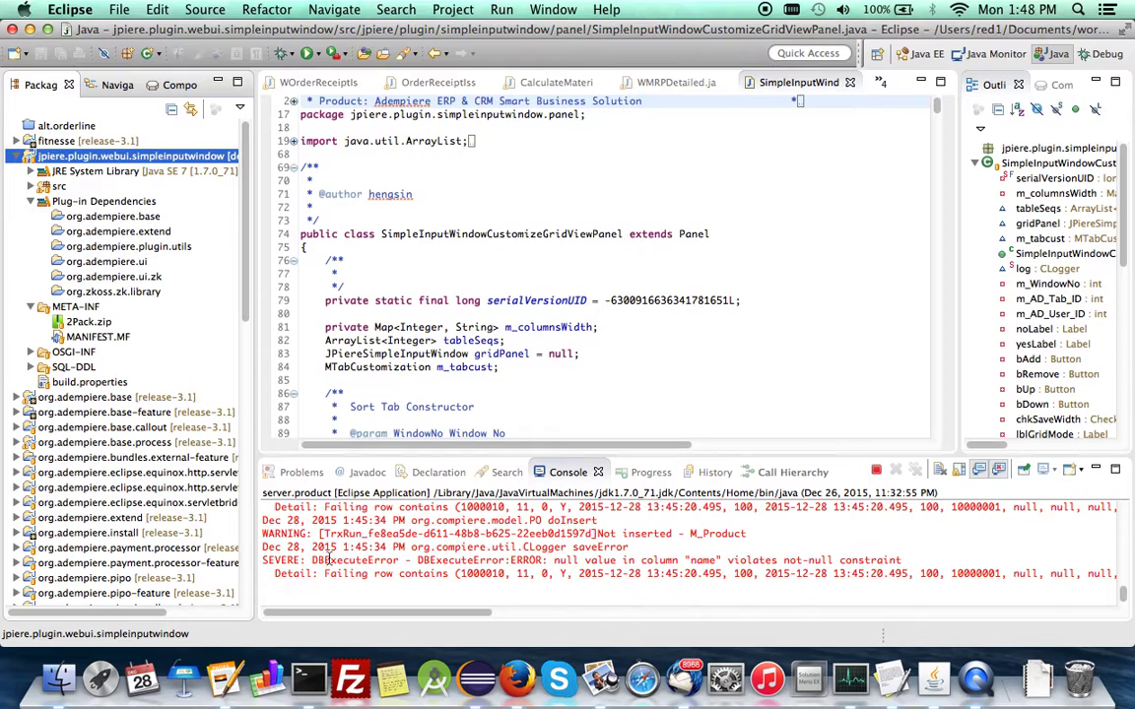
click(519, 680)
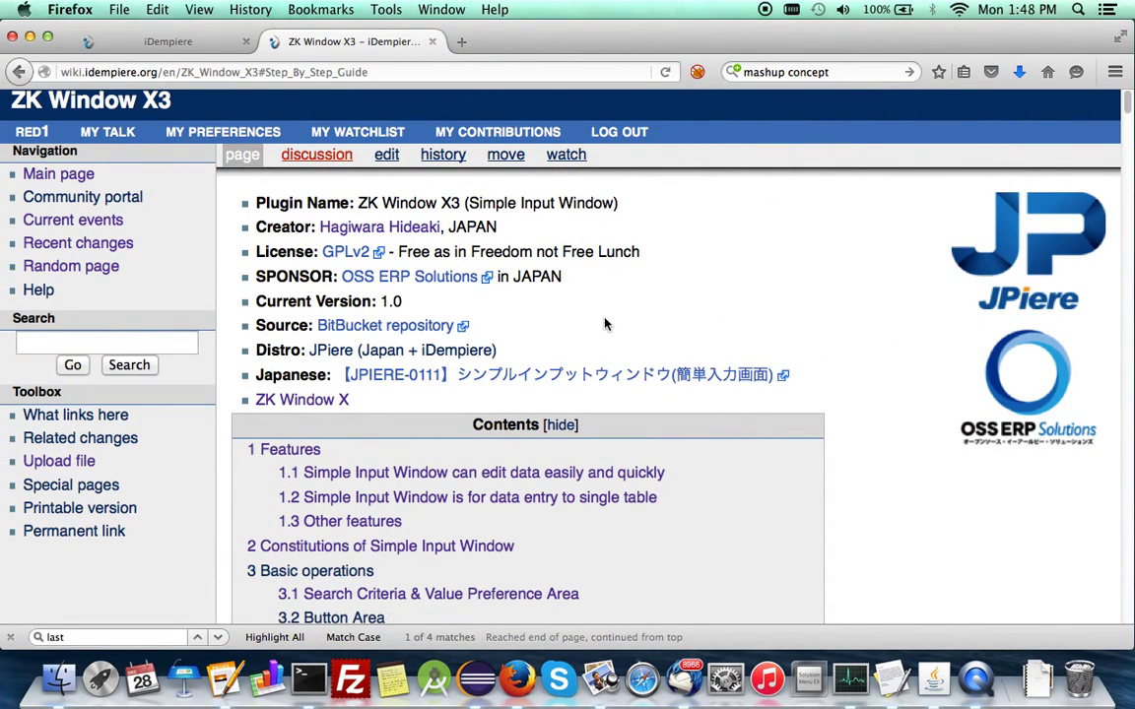
Change the iDempiere role to the System client as System Administrator
click(151, 42)
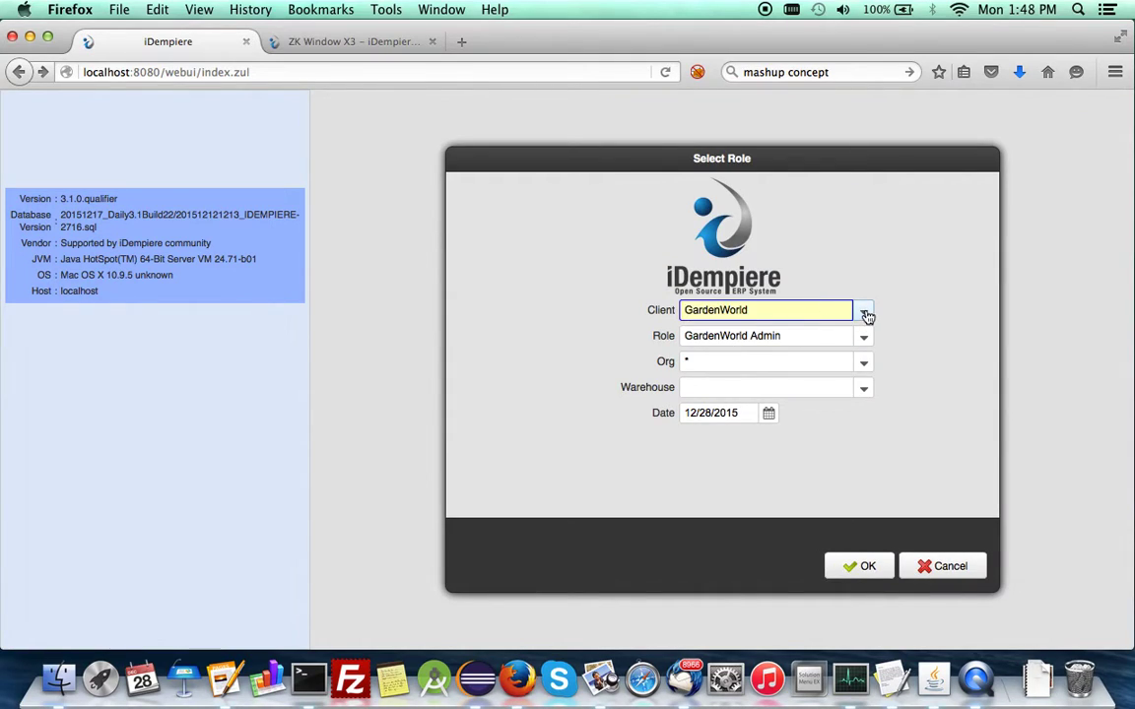
click(864, 312)
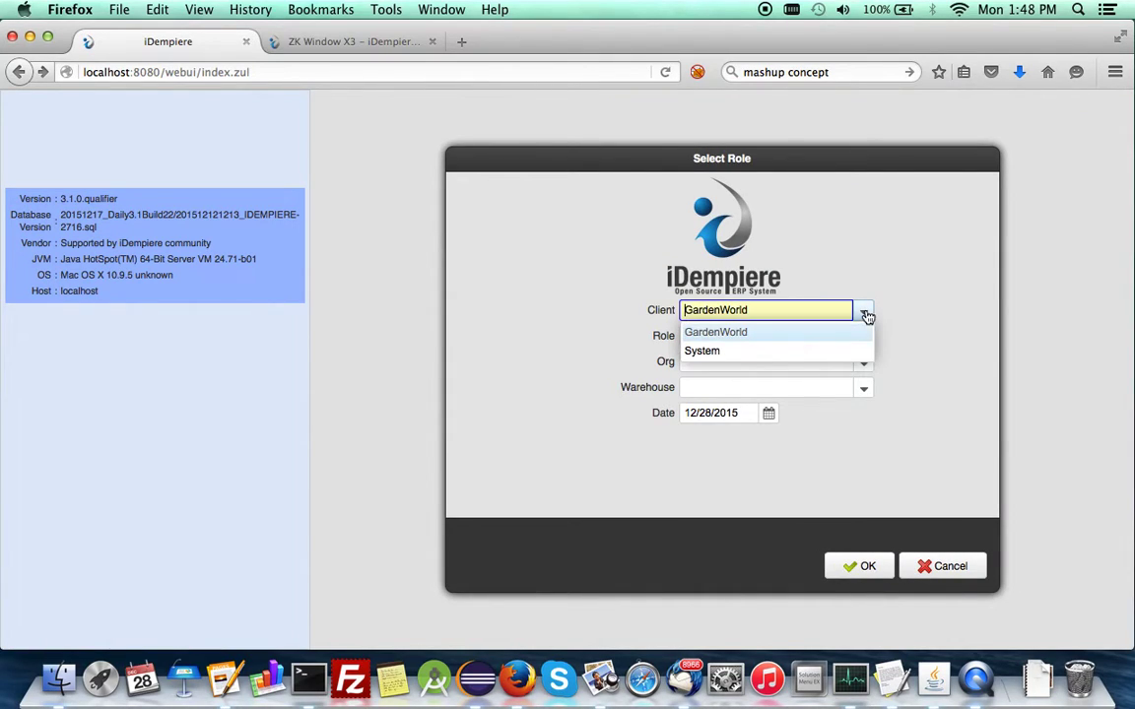
click(765, 352)
click(850, 568)
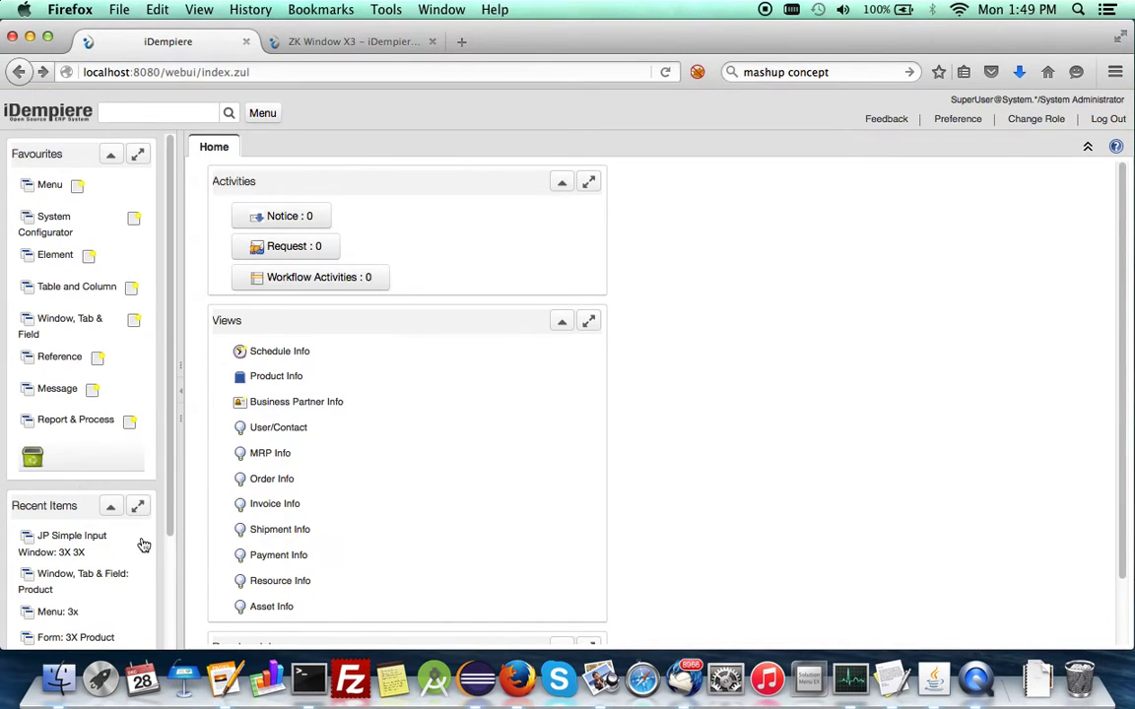
Open JP Simple Input Window from the menu to show the 3X definition
scroll(139, 542, down, 3)
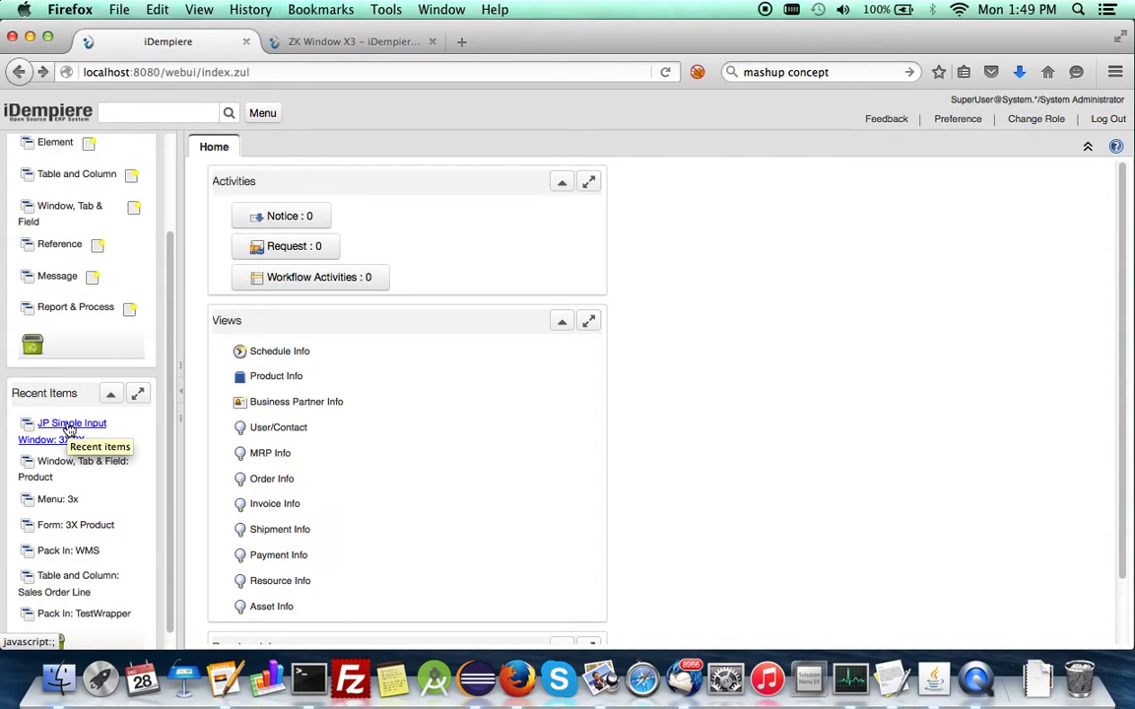
click(262, 112)
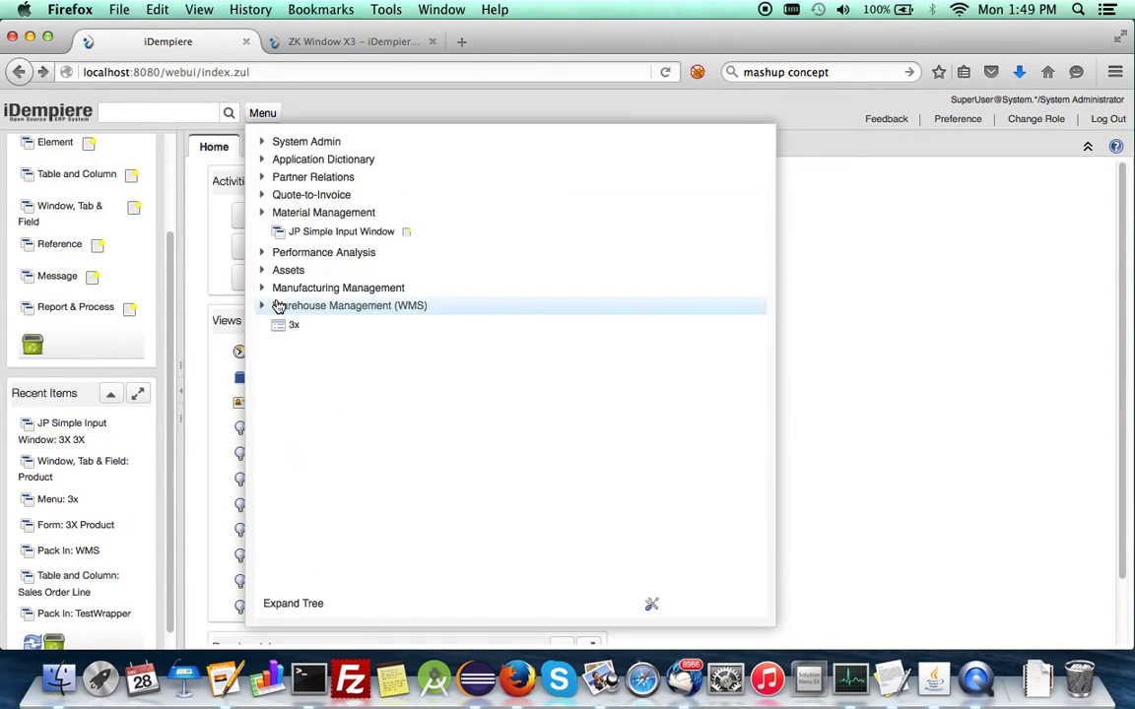
click(299, 235)
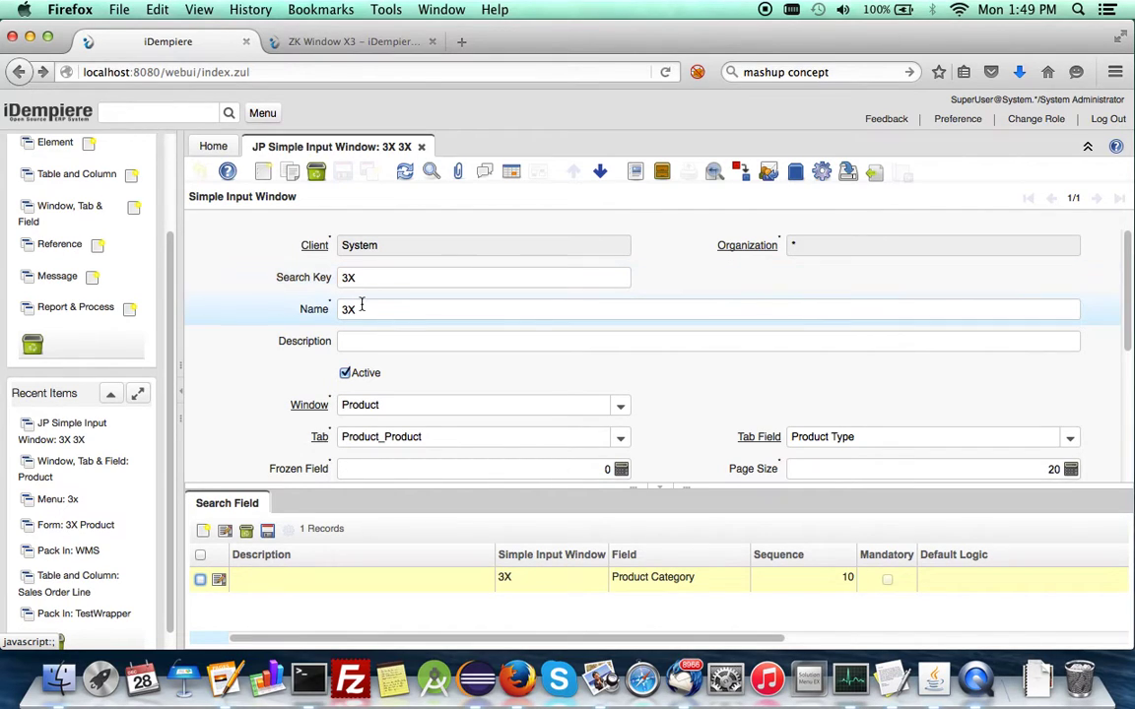
Review 3X: window Product, tab Product_Product, tab field Product Type, ORDER BY M_Product.ProductType
scroll(444, 392, down, 1)
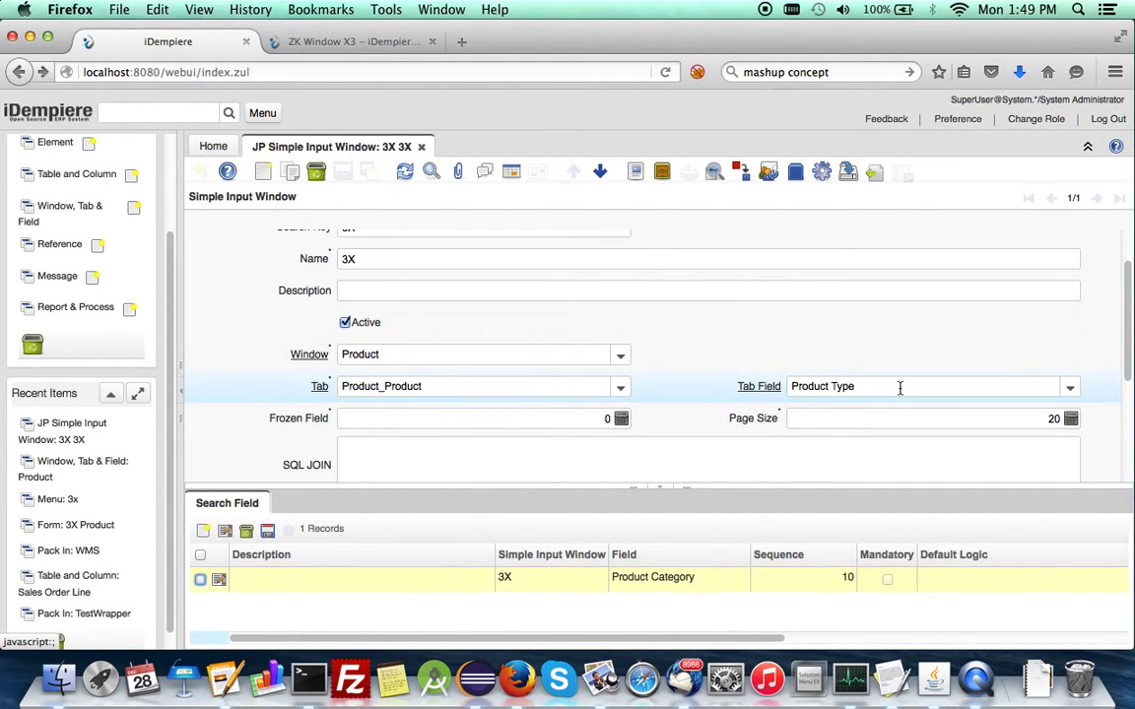
click(1071, 391)
click(1071, 393)
scroll(714, 406, down, 2)
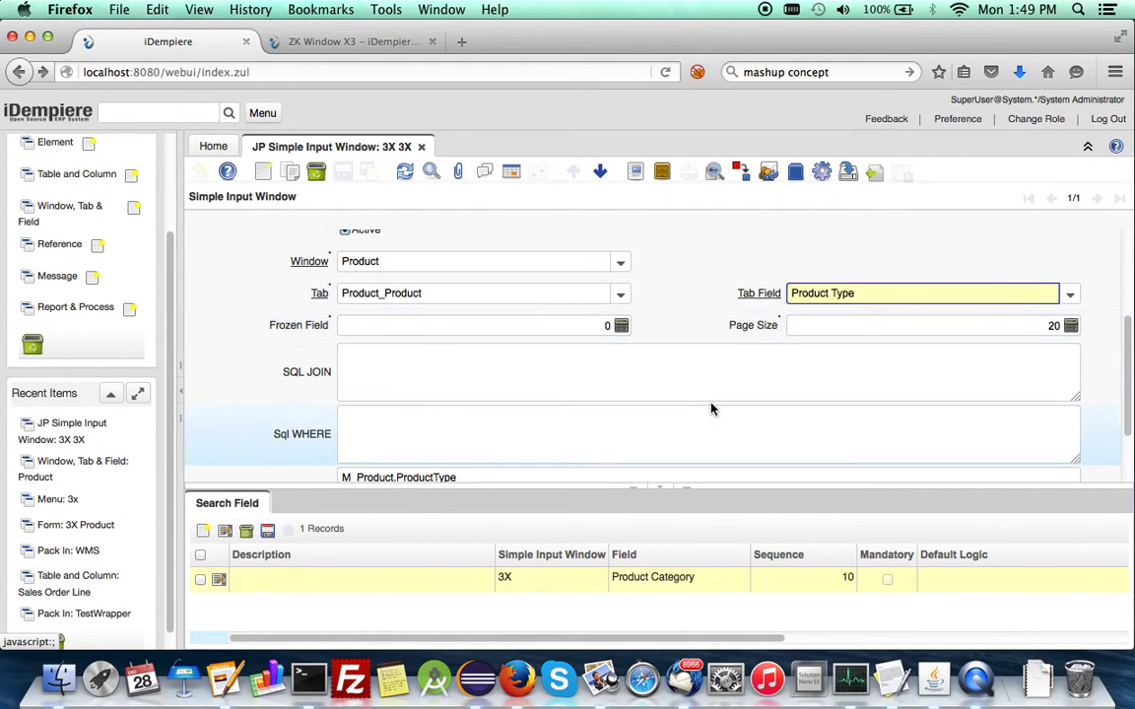
scroll(713, 407, up, 1)
scroll(711, 404, down, 3)
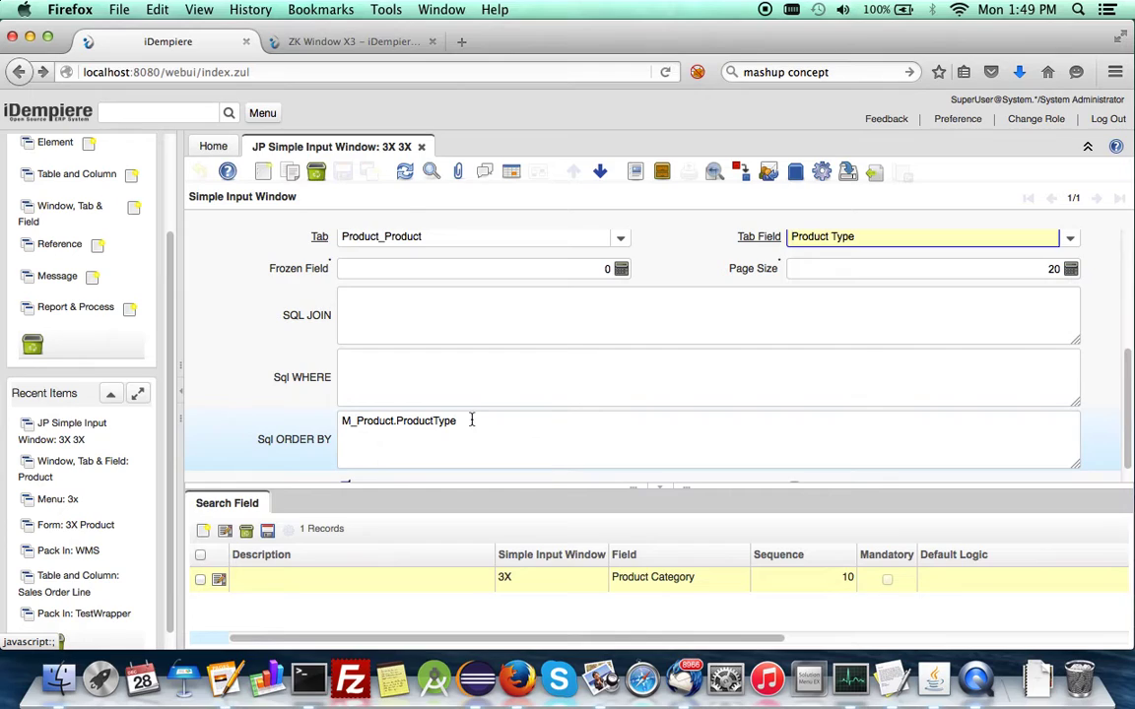
scroll(479, 415, up, 1)
scroll(480, 416, down, 2)
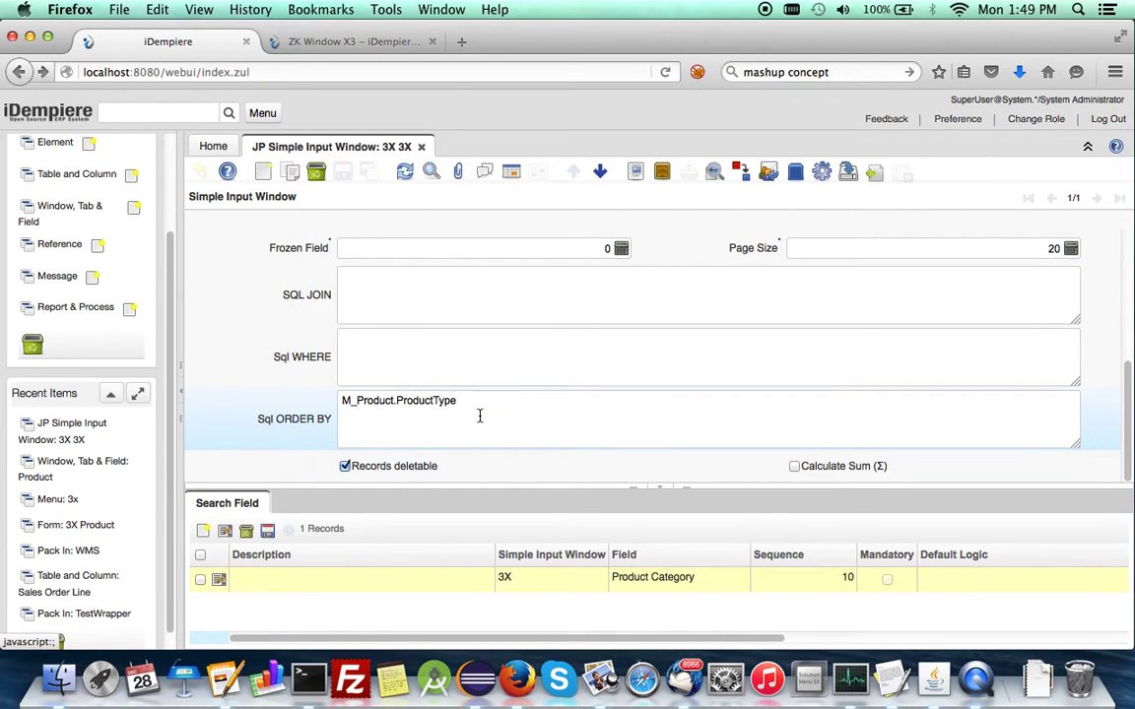
scroll(446, 319, up, 2)
scroll(445, 322, down, 1)
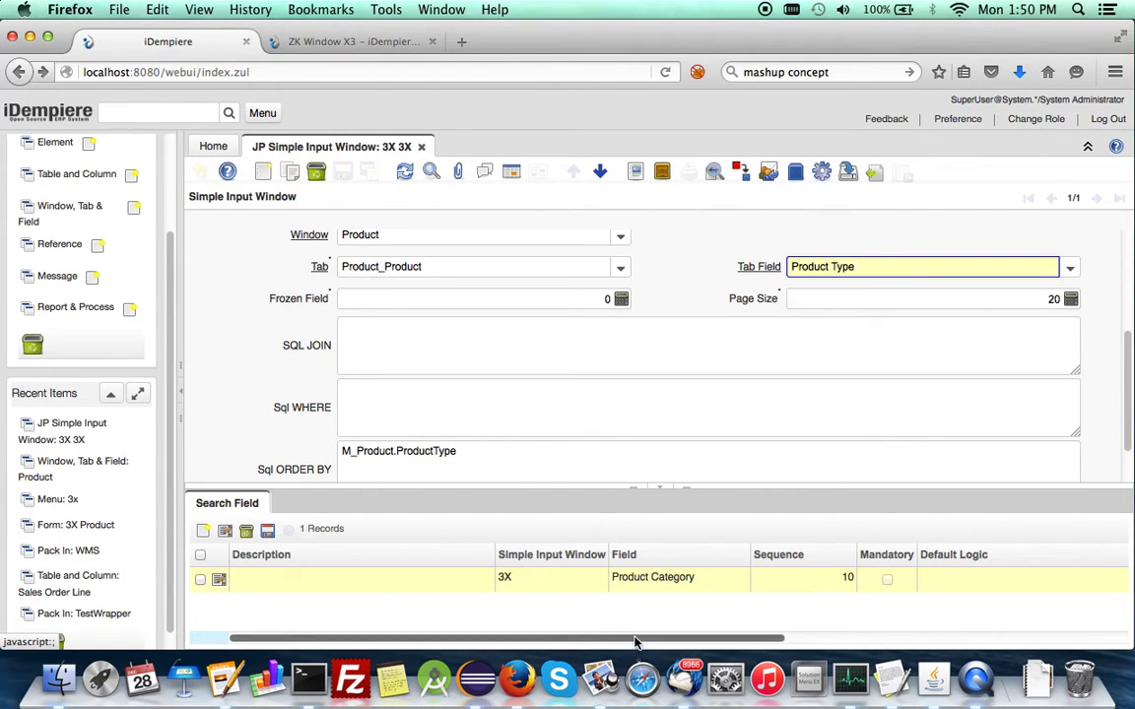
Check the Search Field grid, the empty SQL JOIN, and the remaining 3X settings
scroll(634, 630, right, 10)
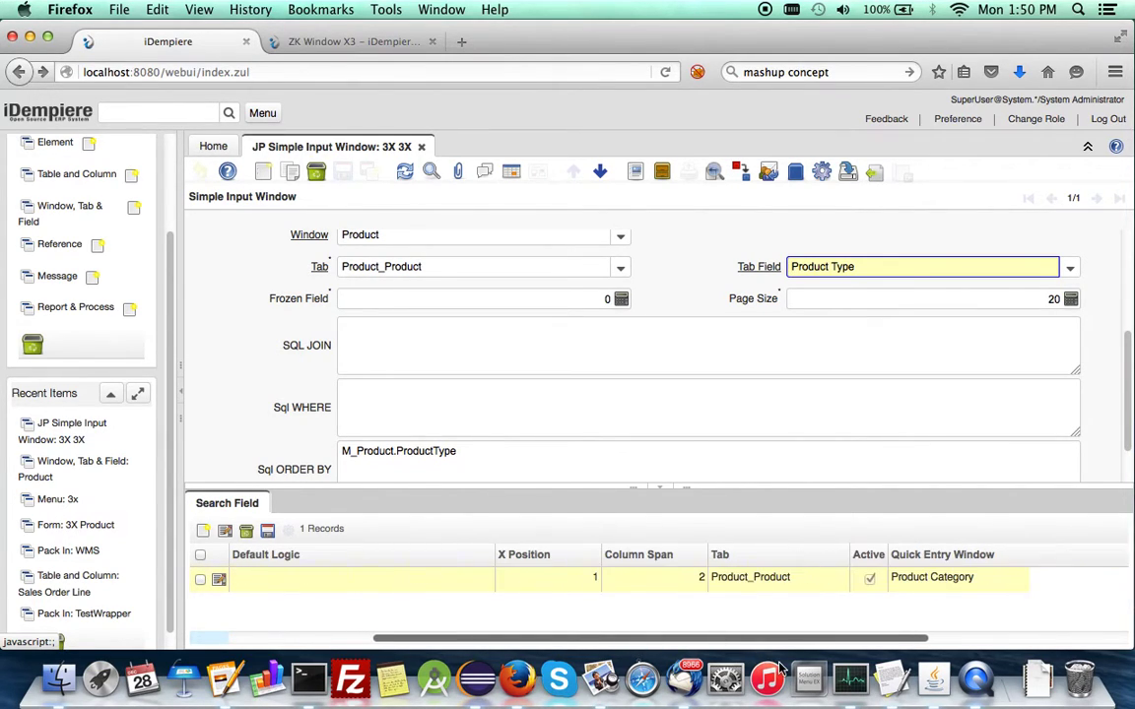
scroll(615, 627, left, 6)
scroll(615, 627, left, 3)
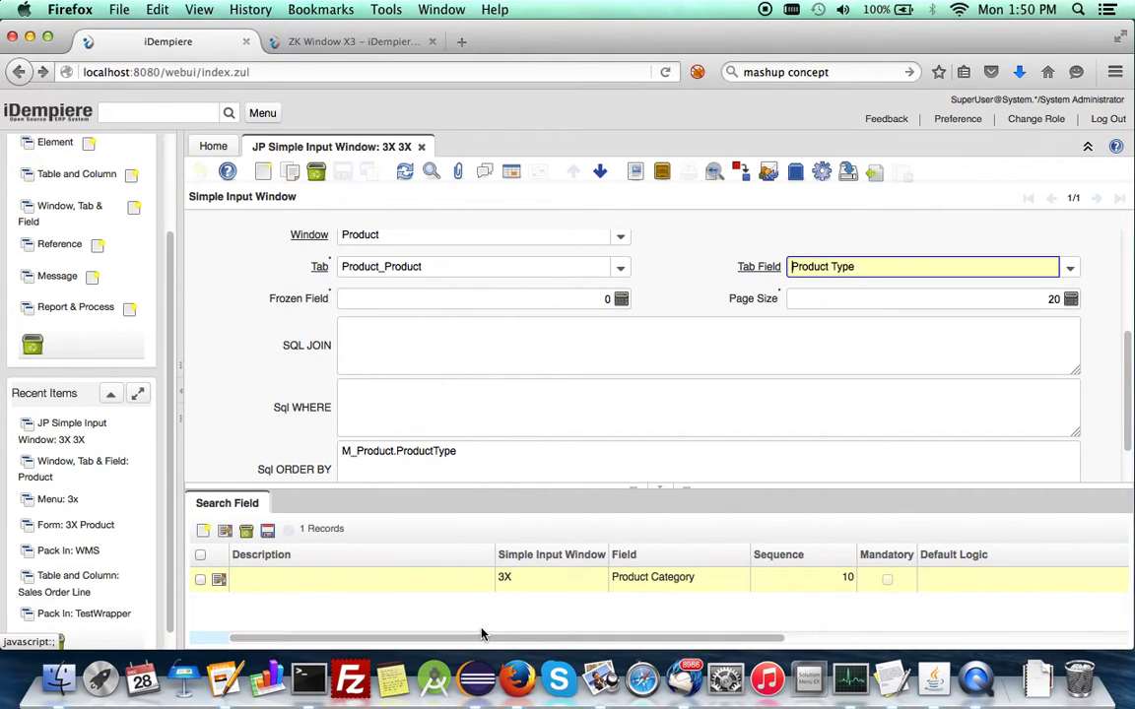
click(377, 333)
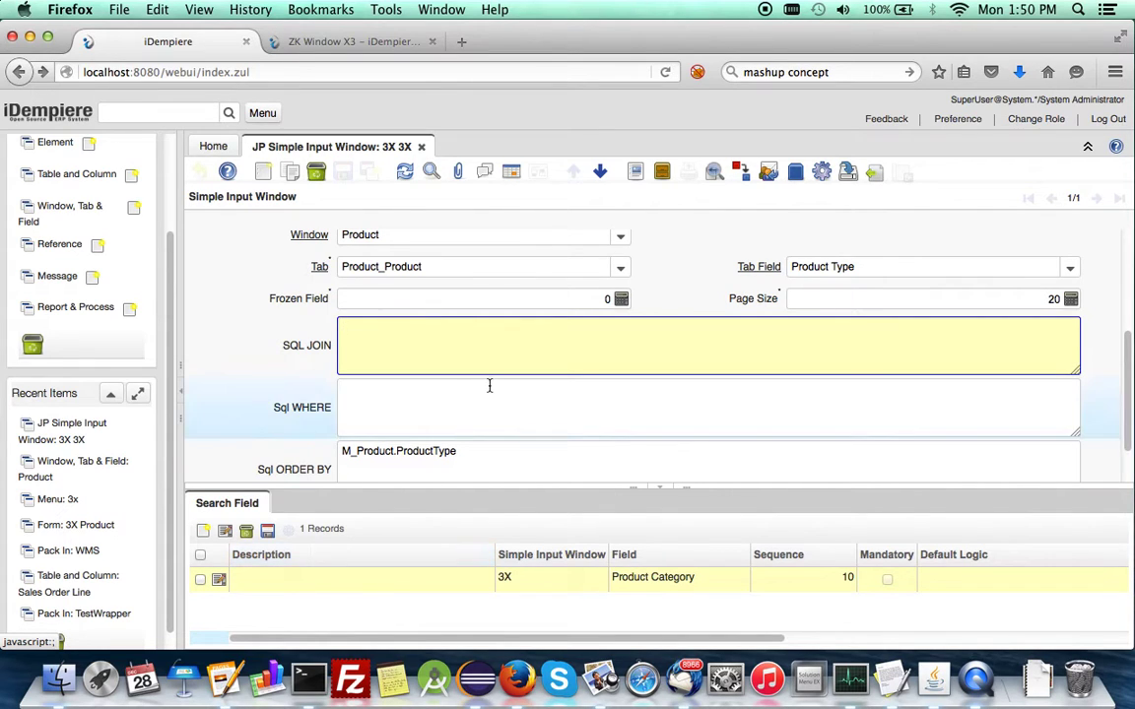
scroll(865, 328, up, 3)
scroll(861, 332, down, 3)
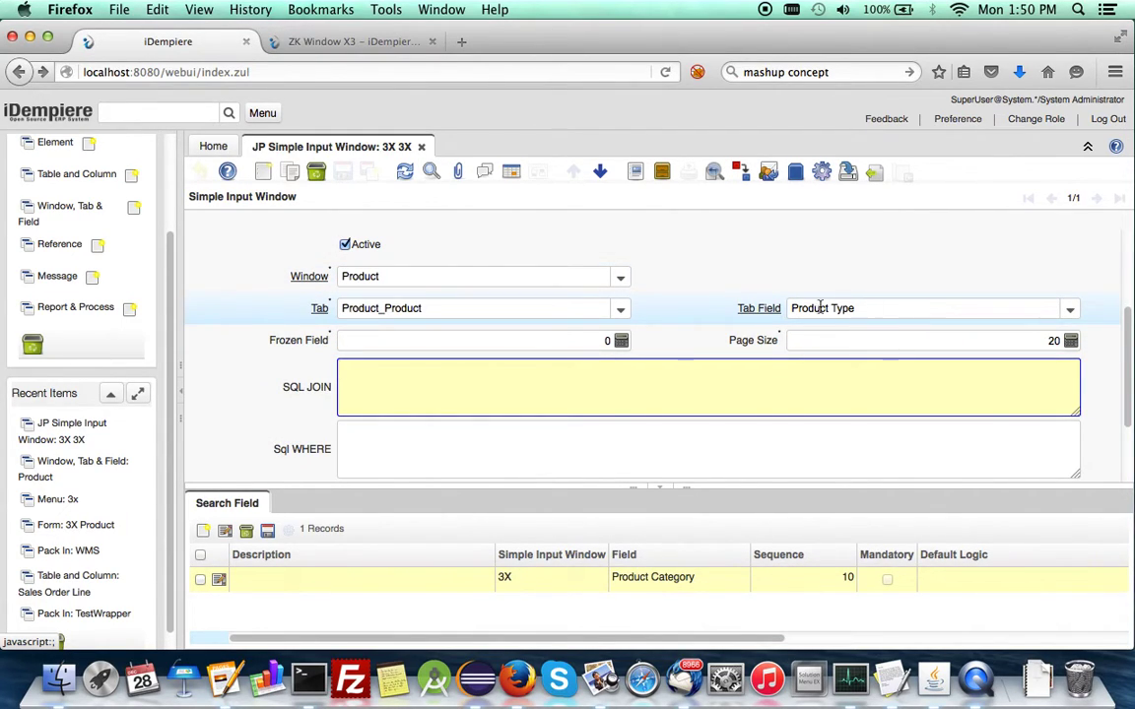
scroll(492, 415, down, 2)
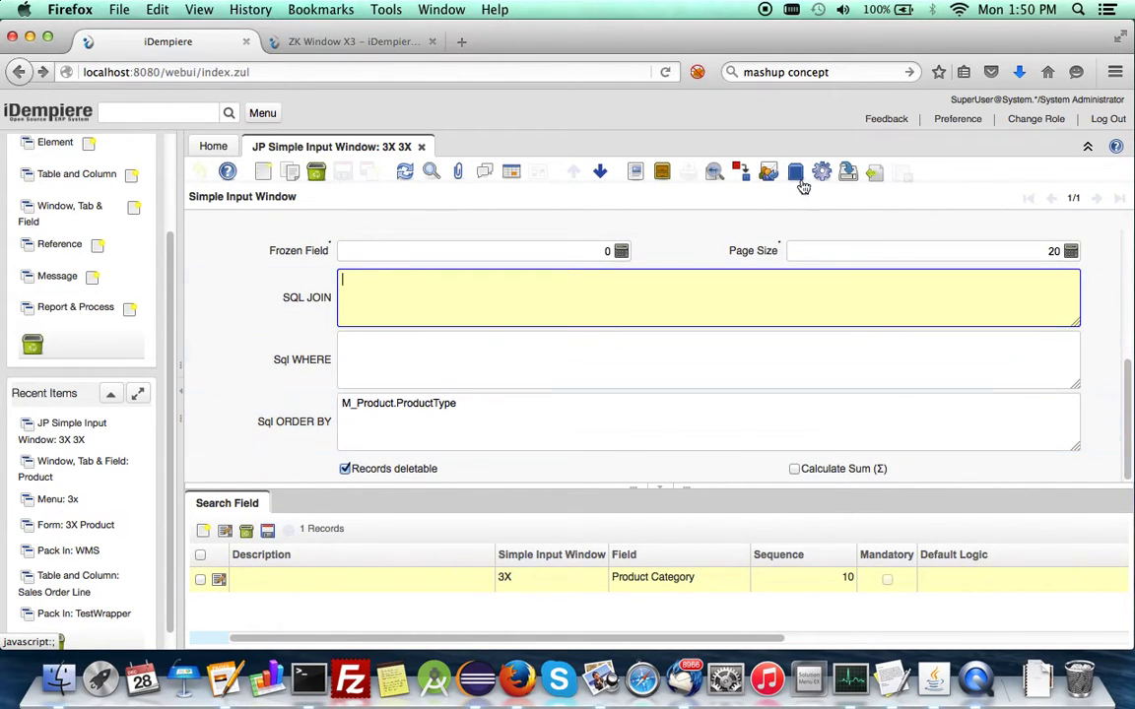
Change role to client GardenWorld and log in as GardenWorld Admin
click(1052, 126)
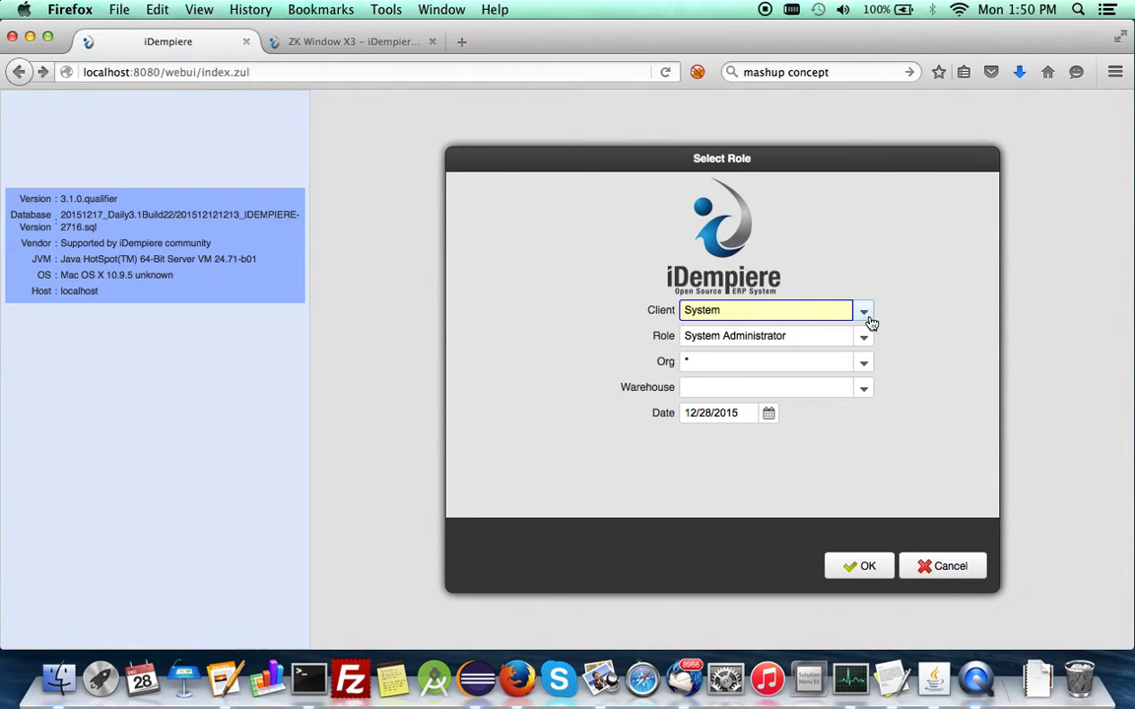
click(864, 312)
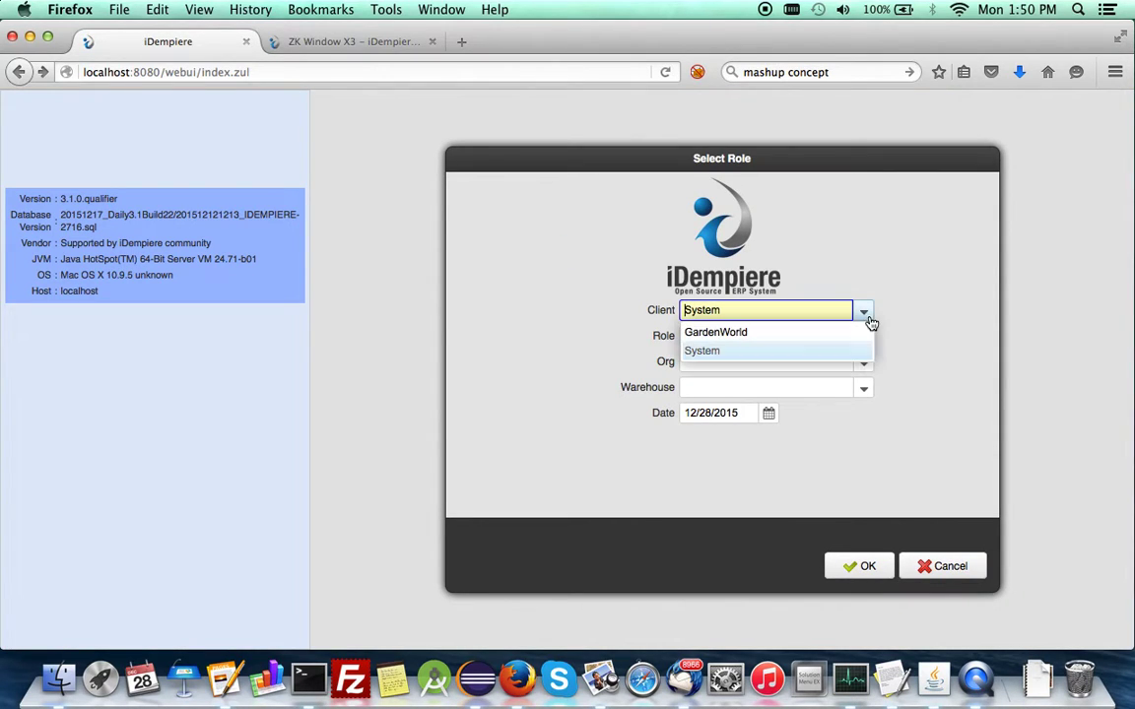
click(829, 335)
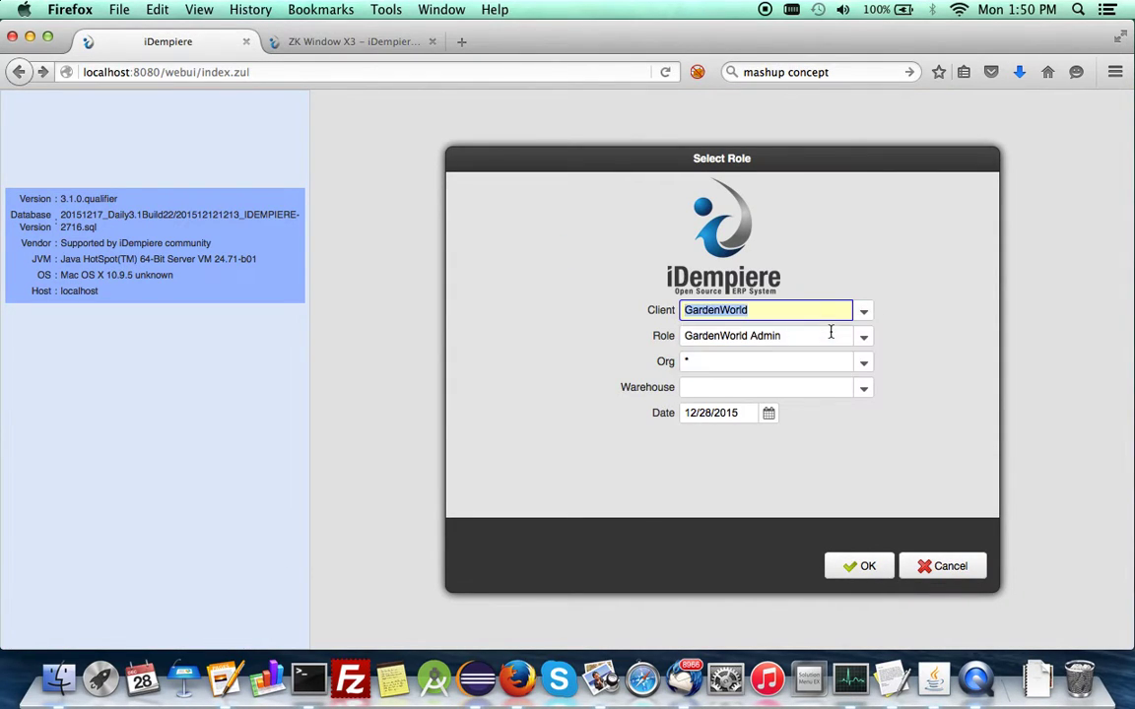
click(866, 566)
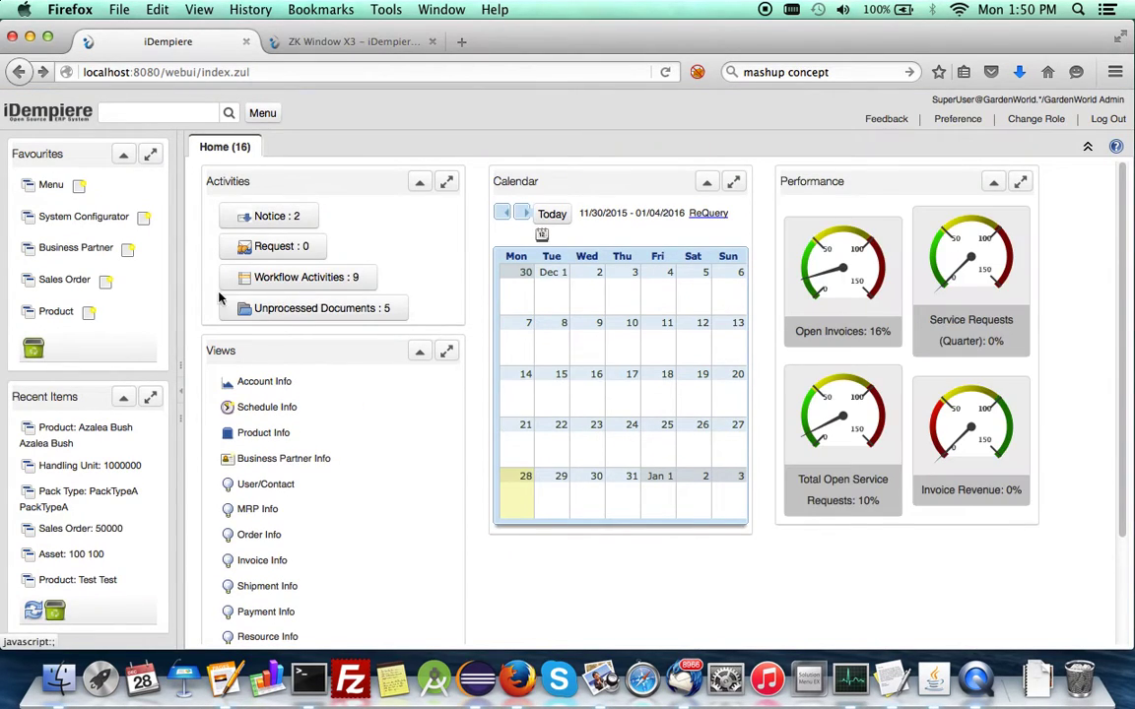
Confirm the 3x entry in the menu tree, then begin another role change
click(277, 113)
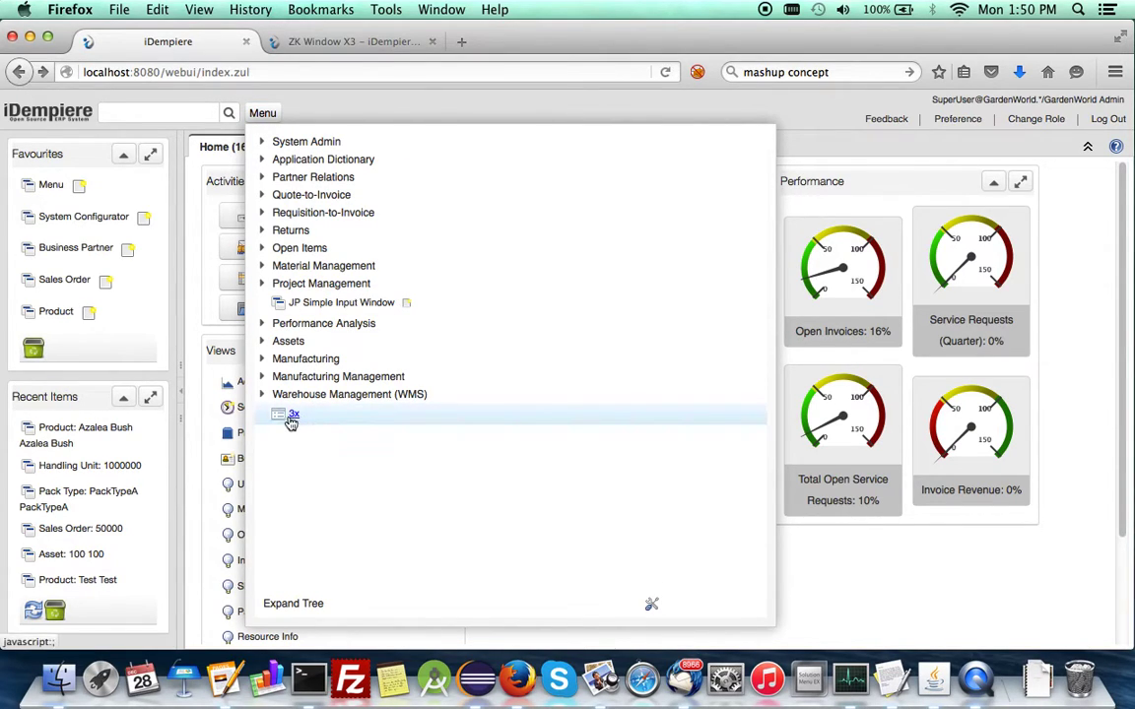
click(856, 128)
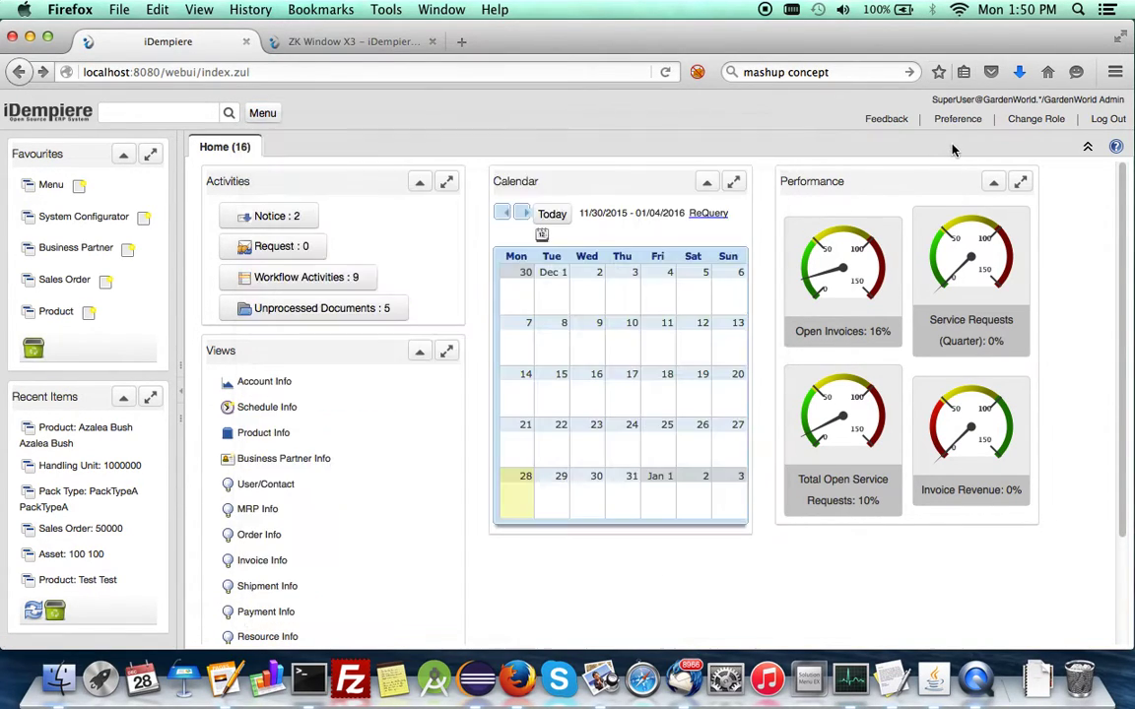
click(1037, 121)
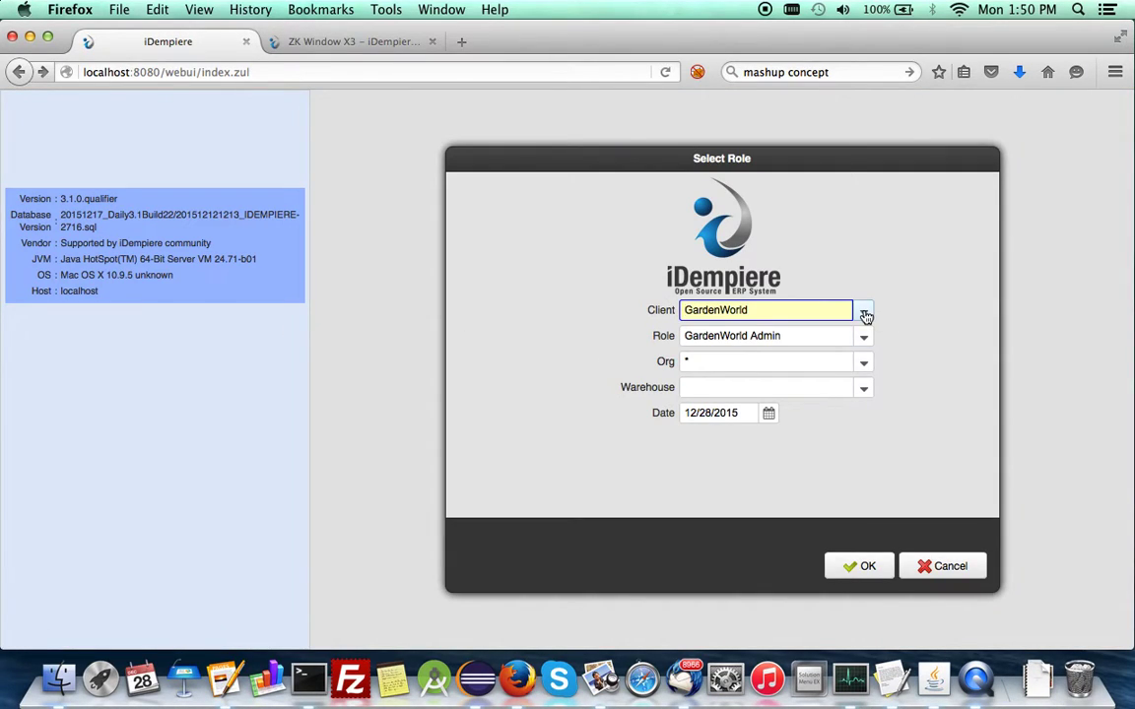
Log in to the System client as System Administrator
click(865, 315)
click(804, 352)
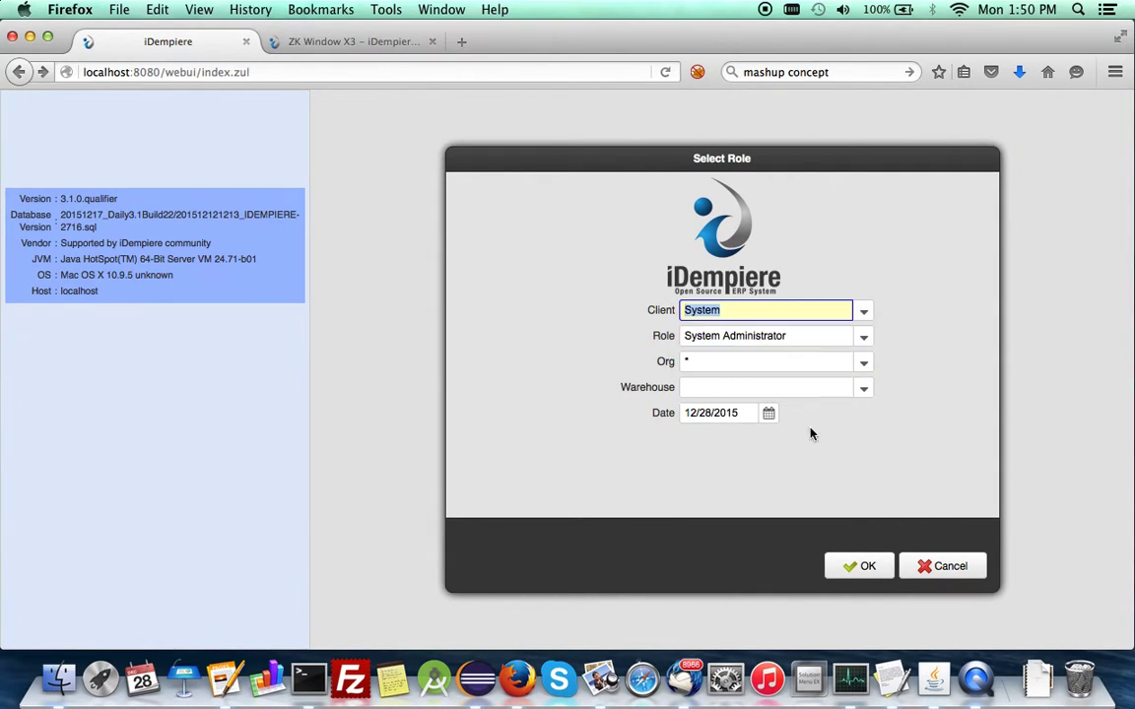
click(849, 566)
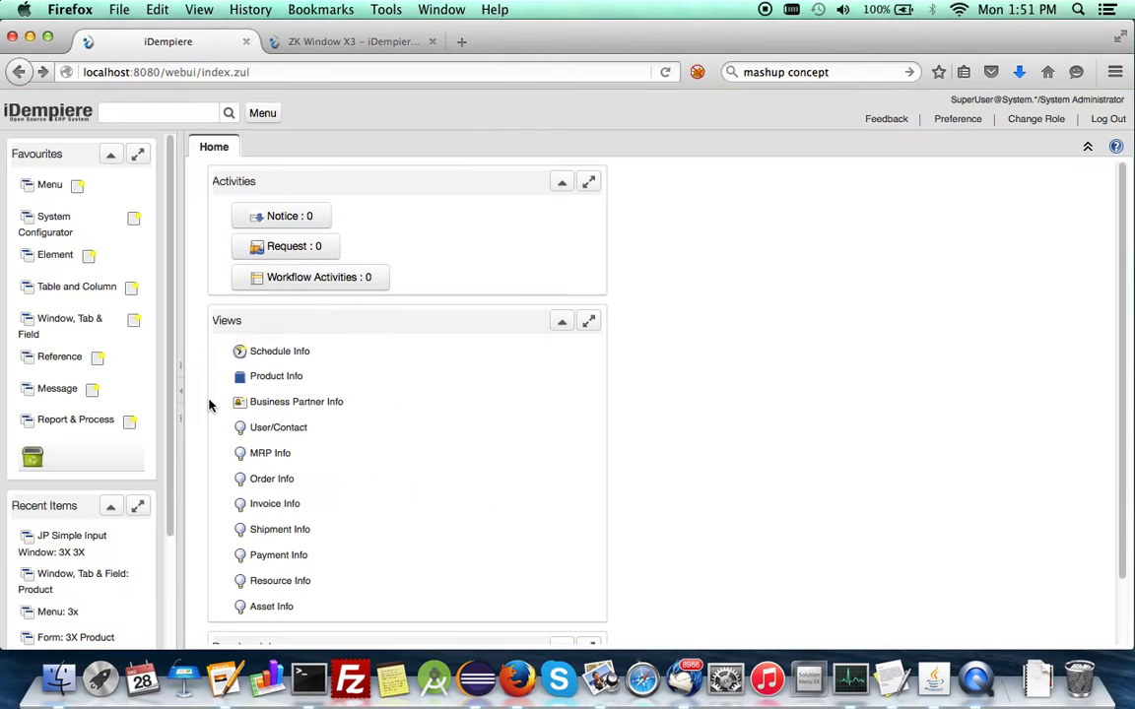
Open the Menu window and bring up the 3x menu entry's record
click(50, 185)
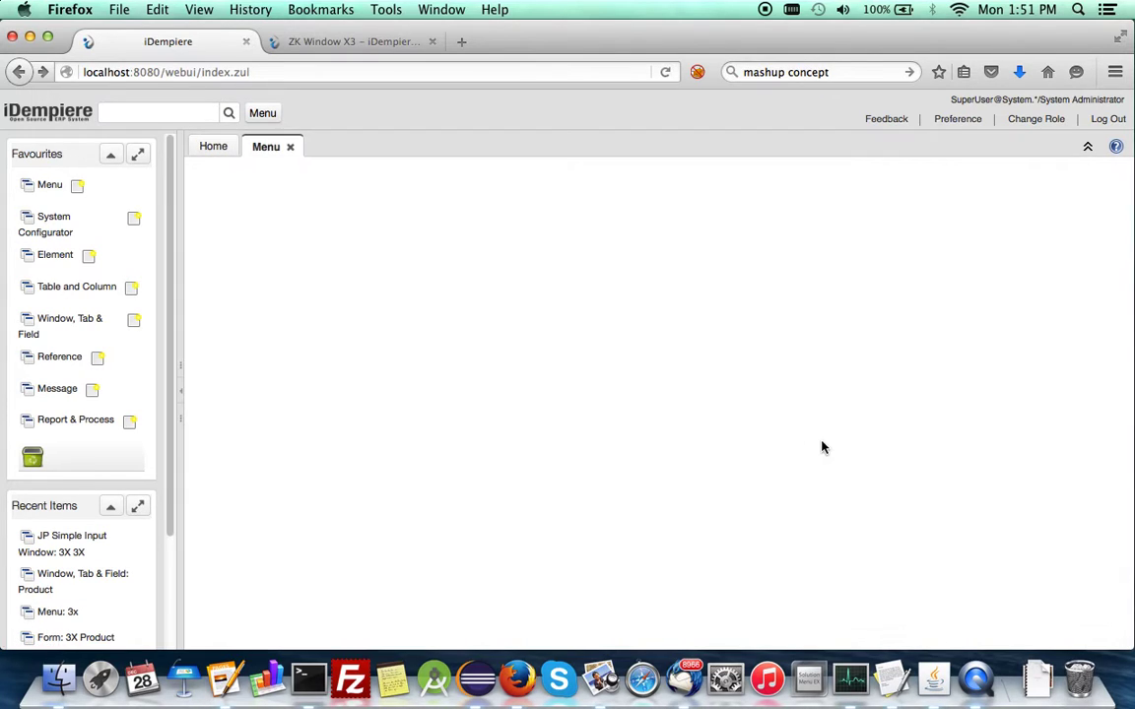
click(1031, 421)
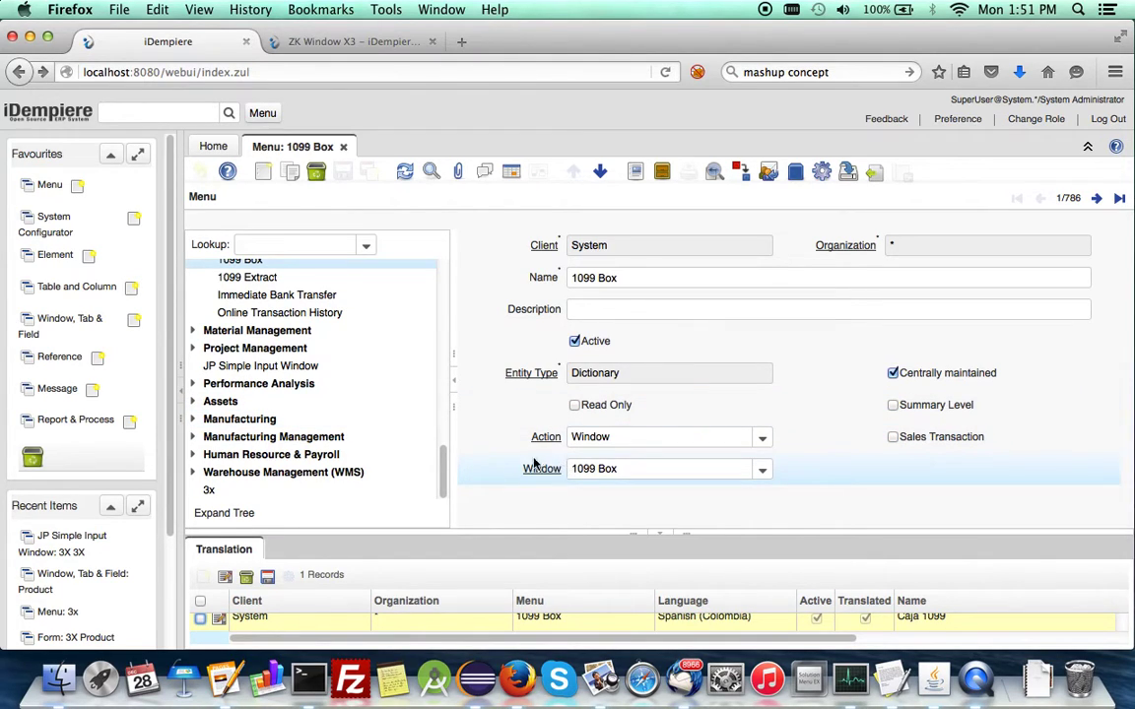
click(241, 490)
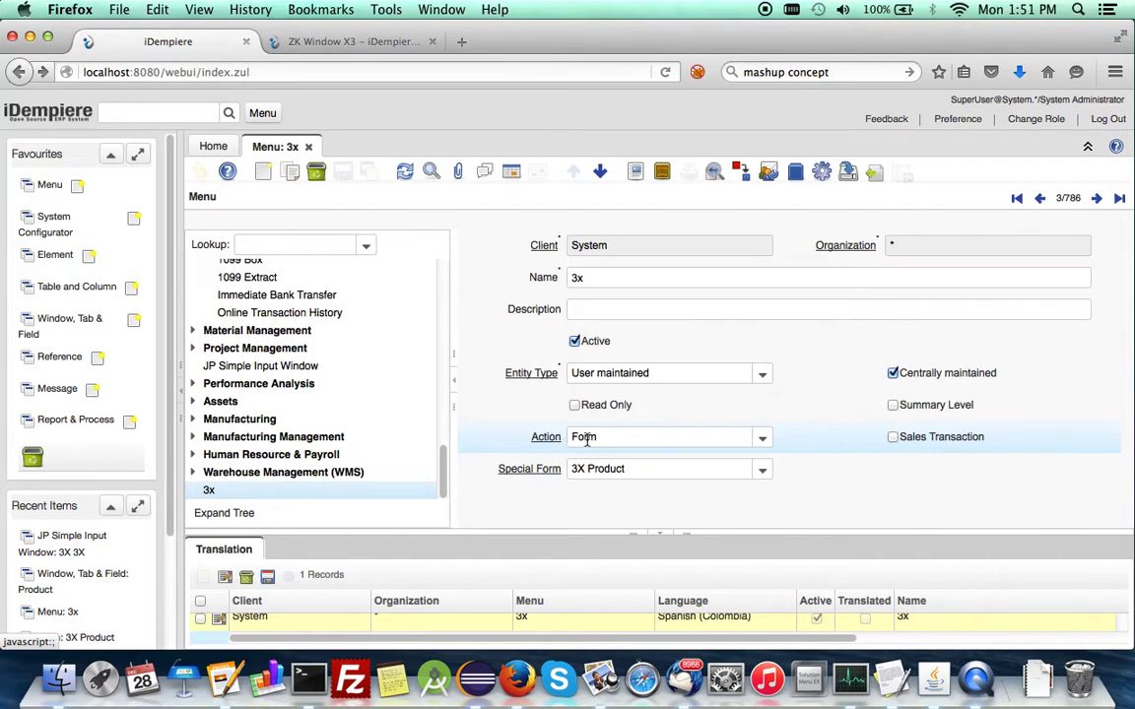
Inspect the 3X Product form's Classname JP_SimpleInputWindow_ID=1000000, then return to the 3x menu record
click(544, 474)
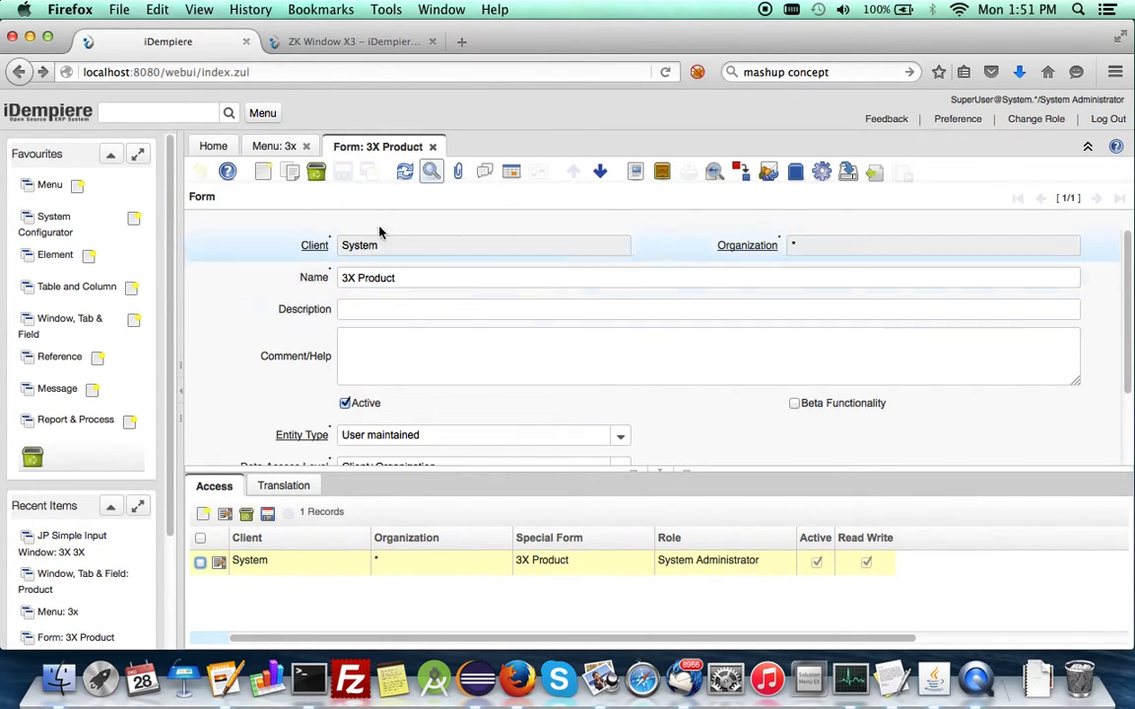
scroll(453, 355, down, 2)
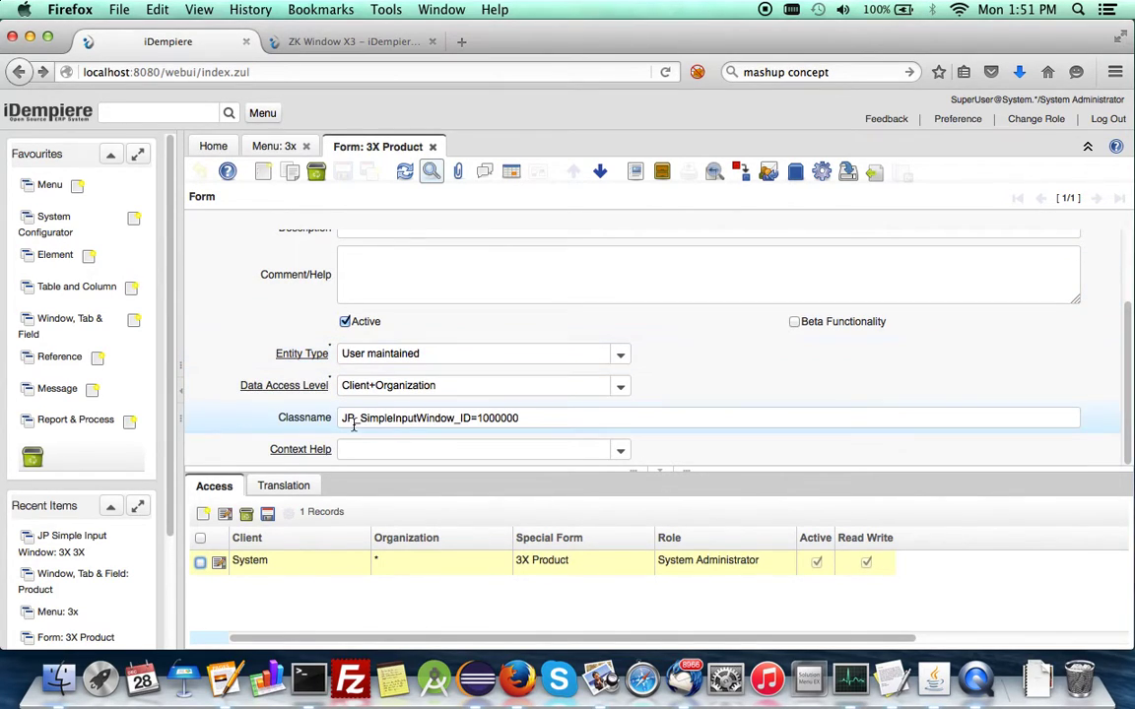
drag(344, 419, 481, 418)
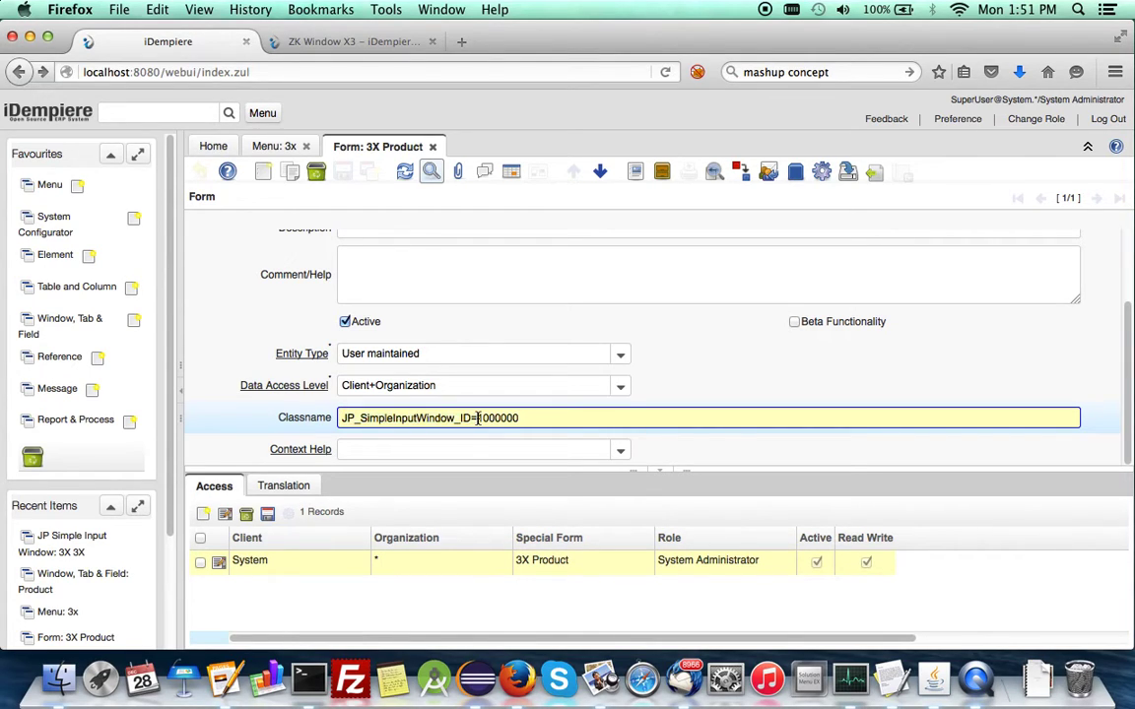
drag(479, 418, 521, 418)
click(261, 145)
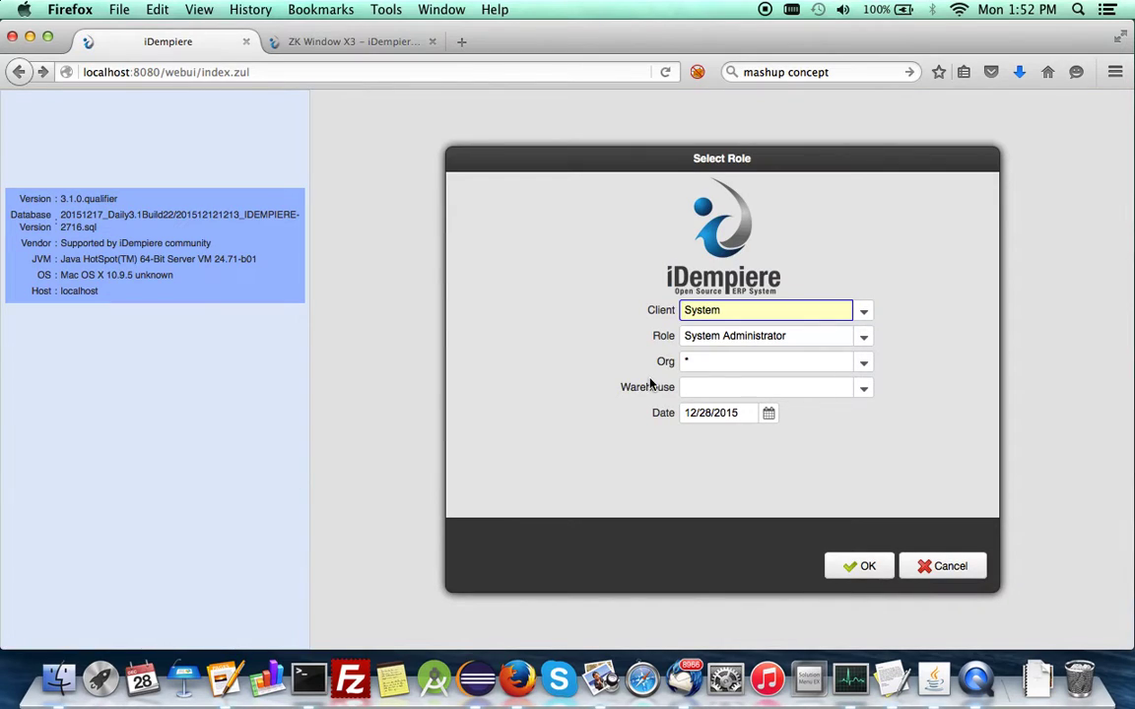
Log in to the GardenWorld client as GardenWorld Admin
click(863, 311)
click(828, 333)
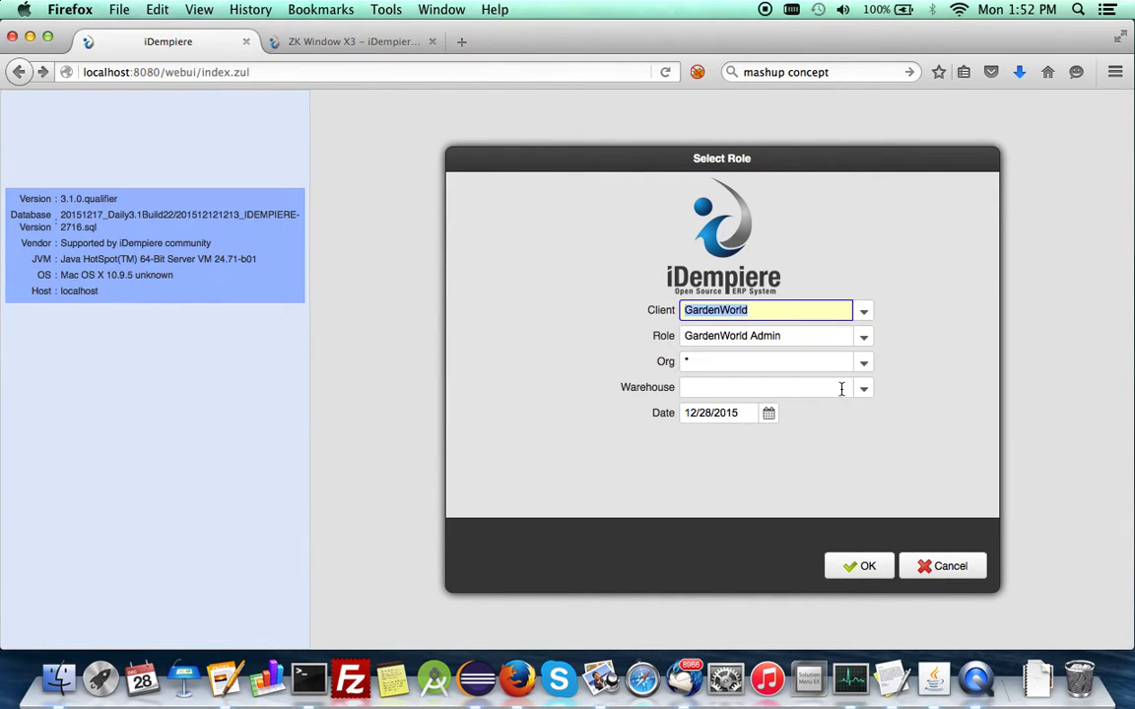
click(854, 570)
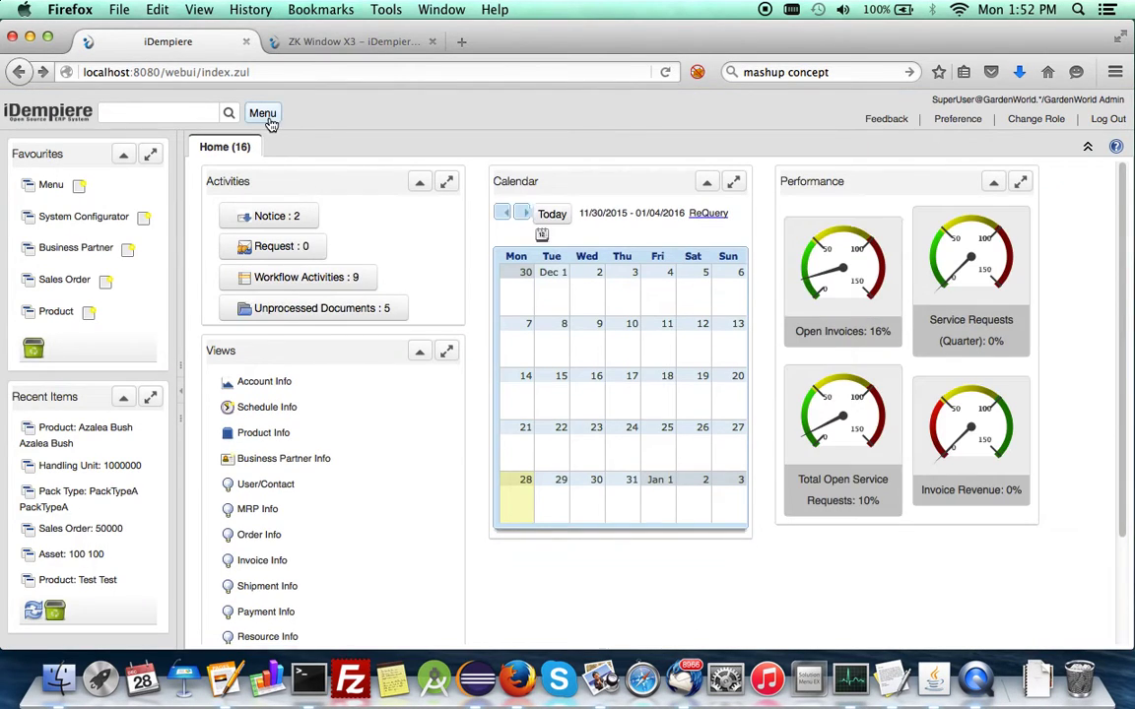
Launch the 3X Product form and run an unfiltered search, listing the Travel product
click(264, 114)
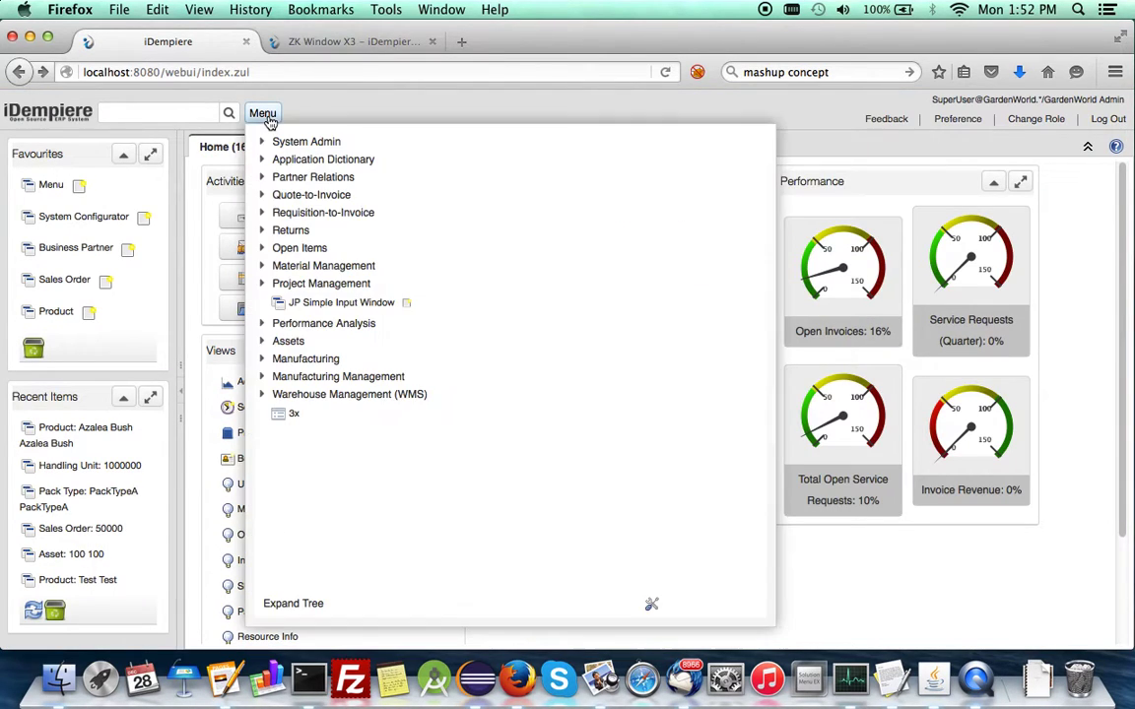
click(291, 414)
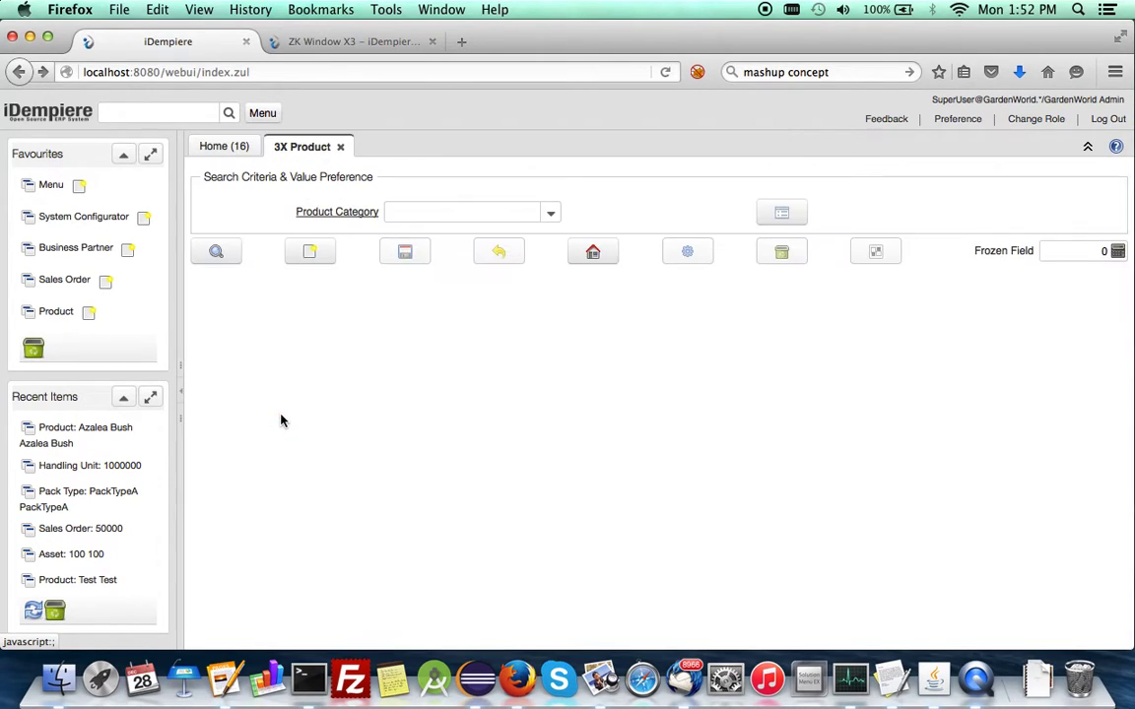
click(552, 214)
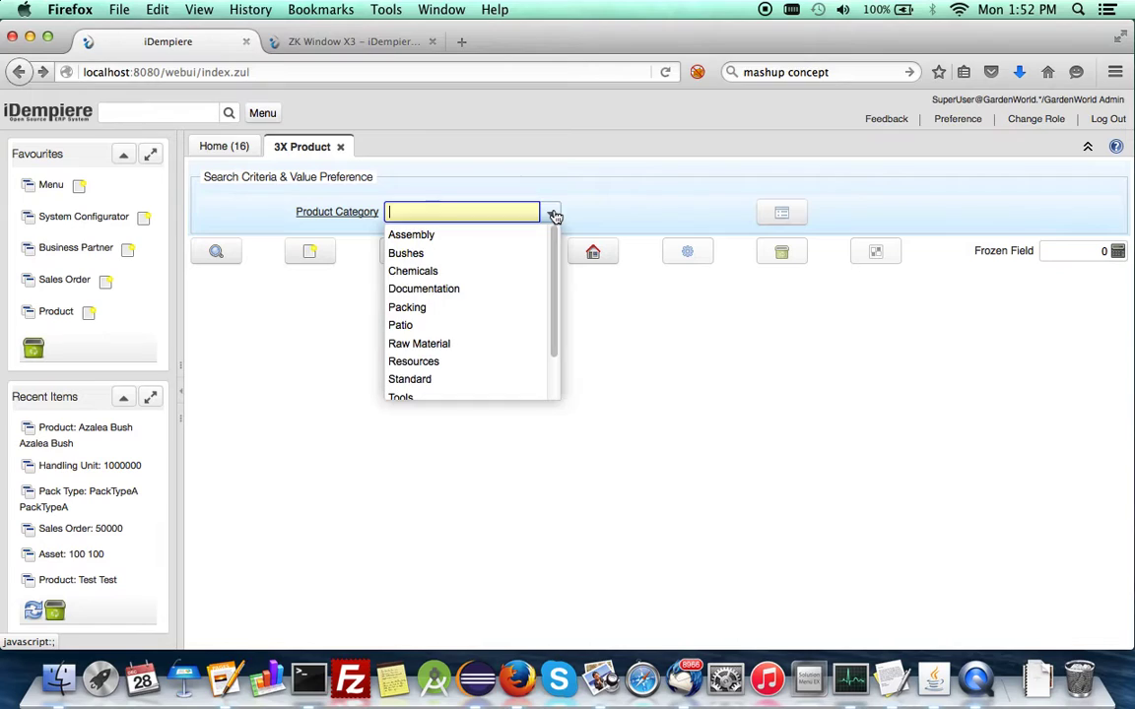
click(554, 216)
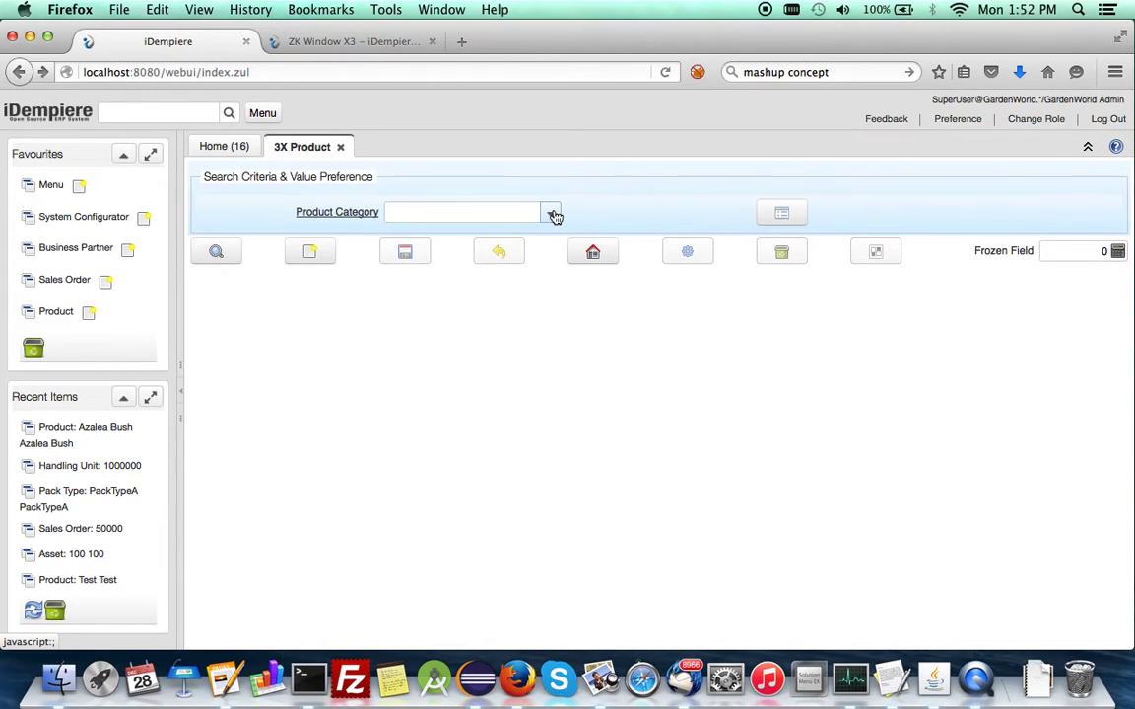
click(216, 251)
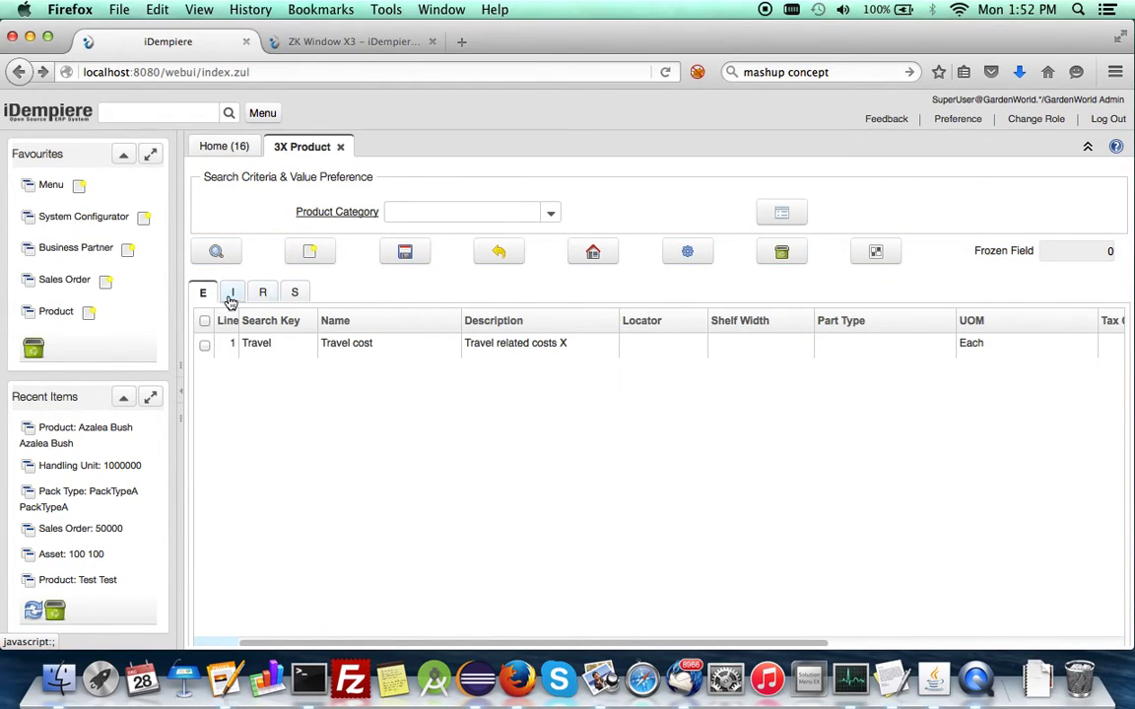
click(553, 217)
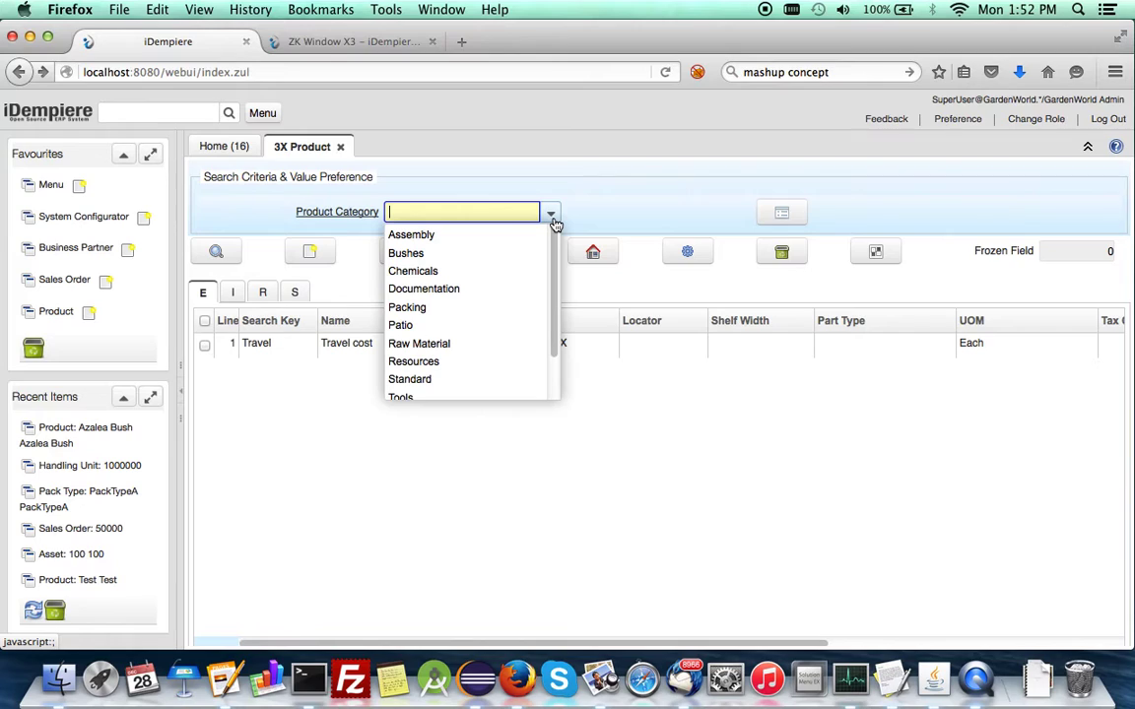
Search 3X Product for the Chemicals category and start editing the first product row
click(492, 271)
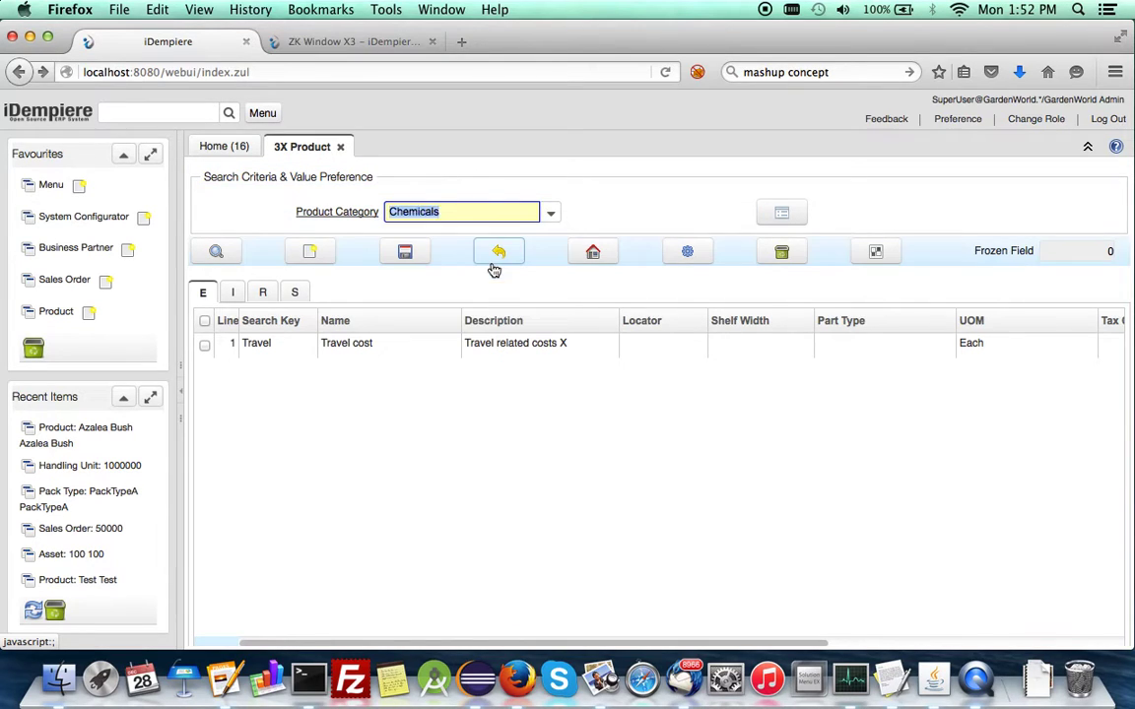
click(211, 254)
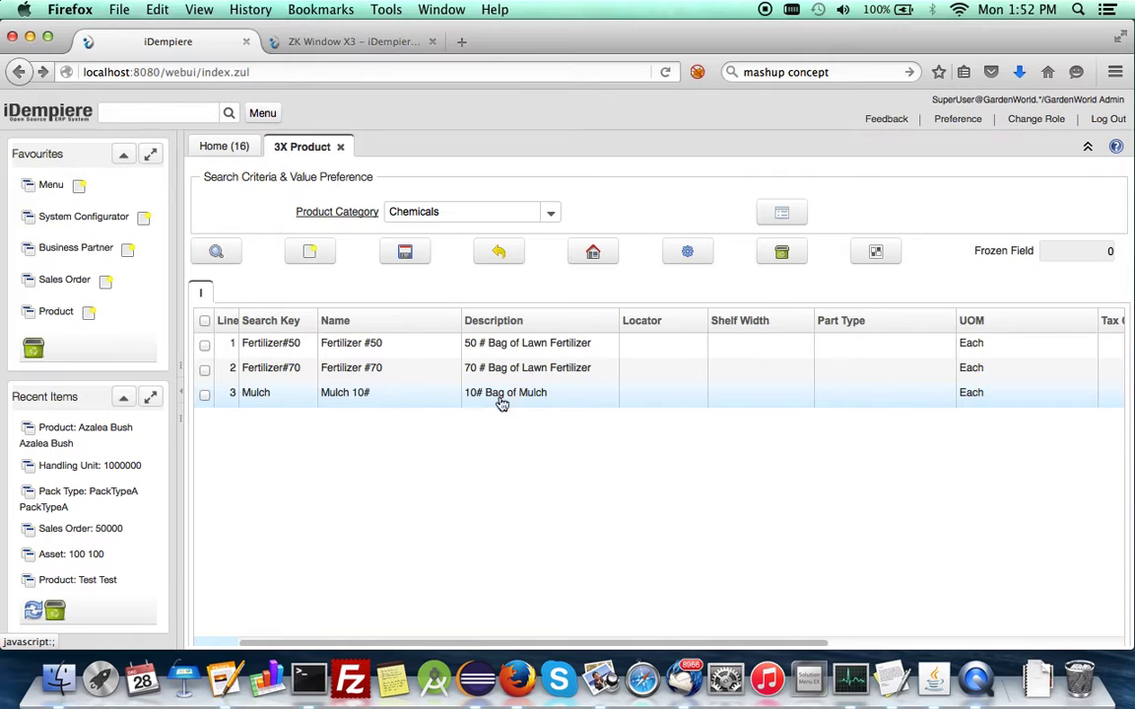
click(868, 346)
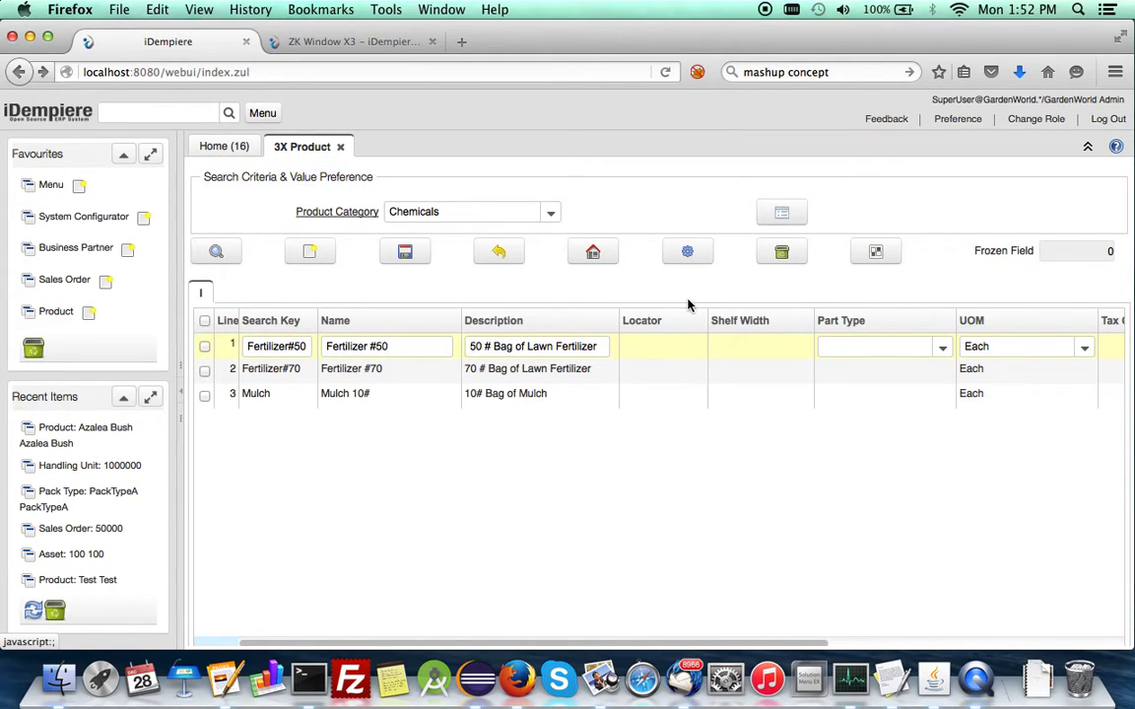
Tick the first Chemicals row and launch the Product Statistics report for it
click(690, 256)
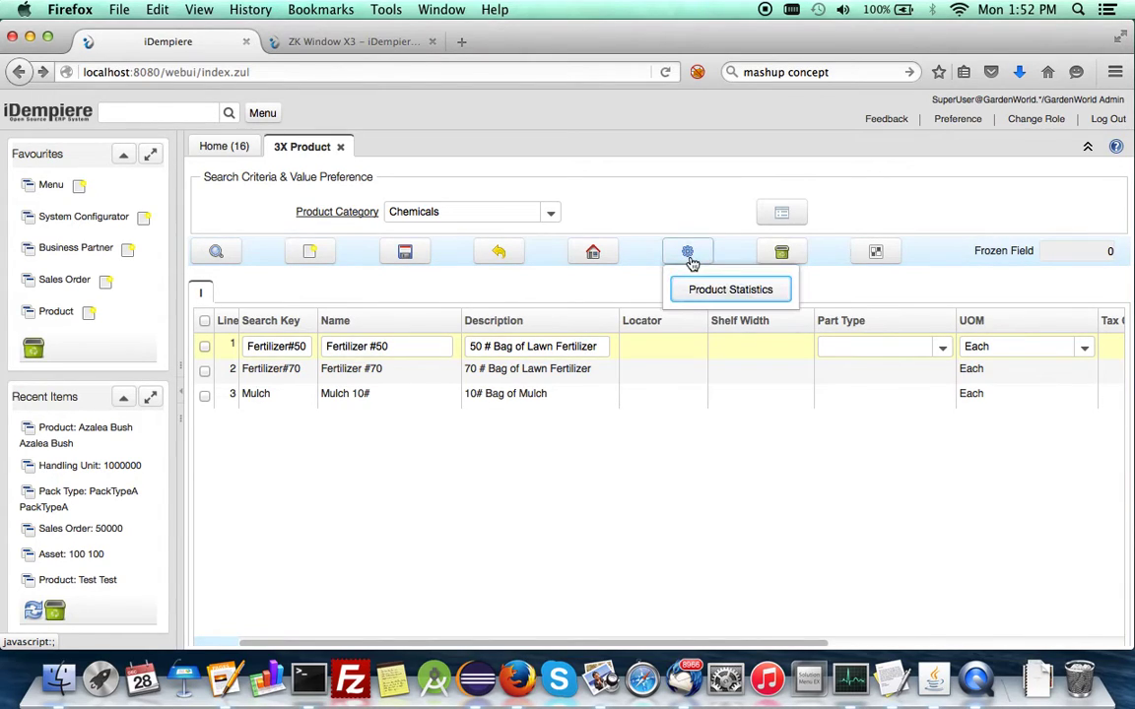
click(204, 362)
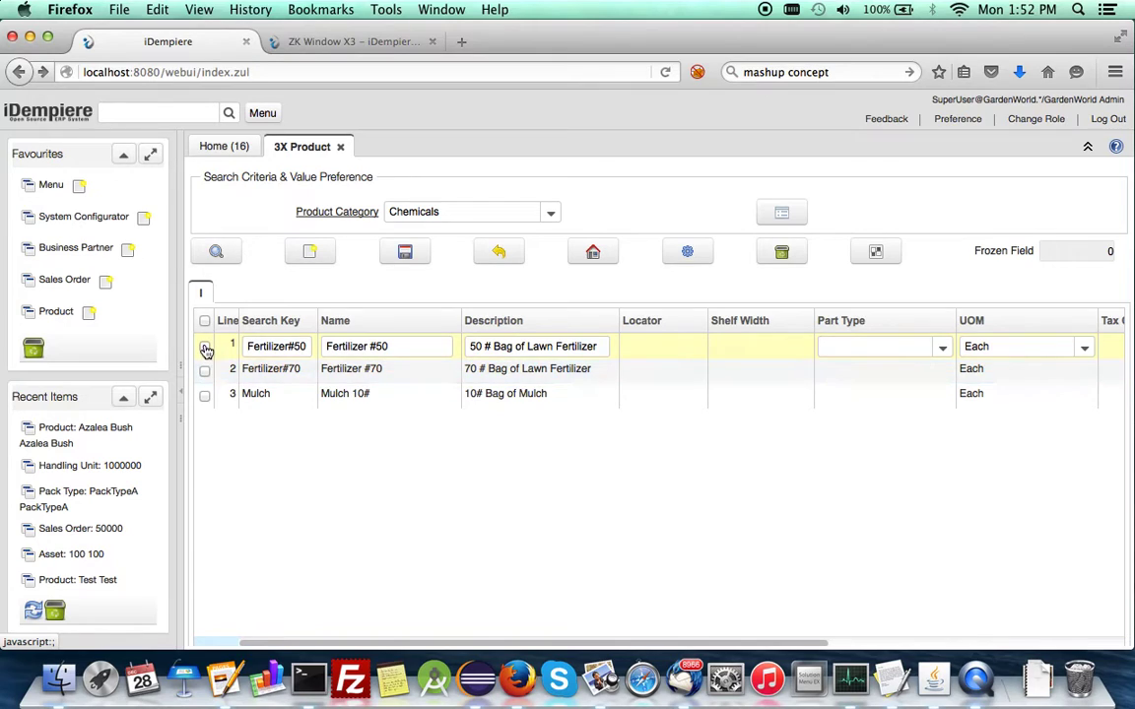
click(204, 349)
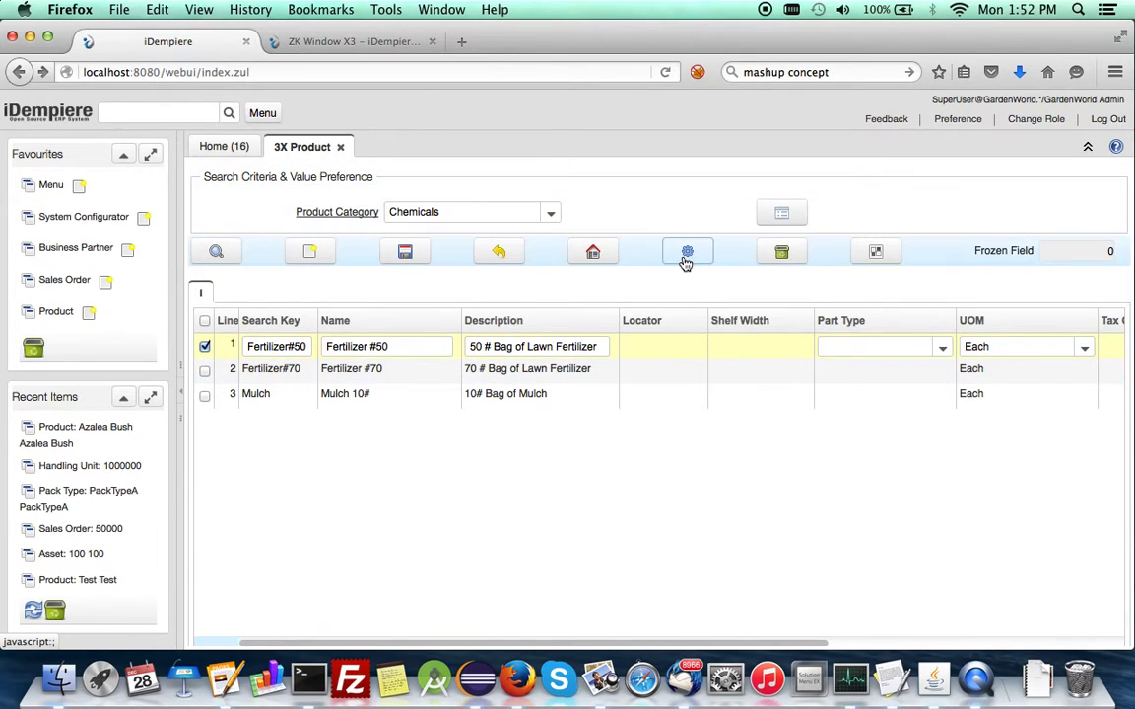
click(686, 256)
click(700, 294)
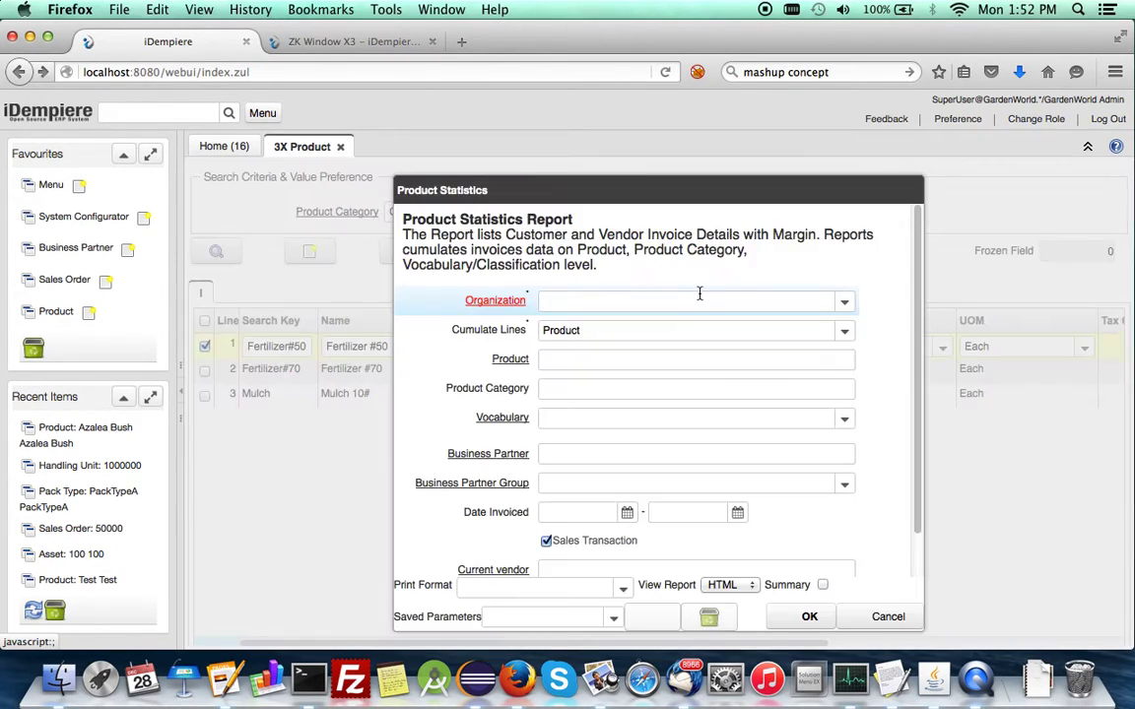
Cancel the Product Statistics and grid customization dialogs unchanged, then bring Pages forward
click(865, 617)
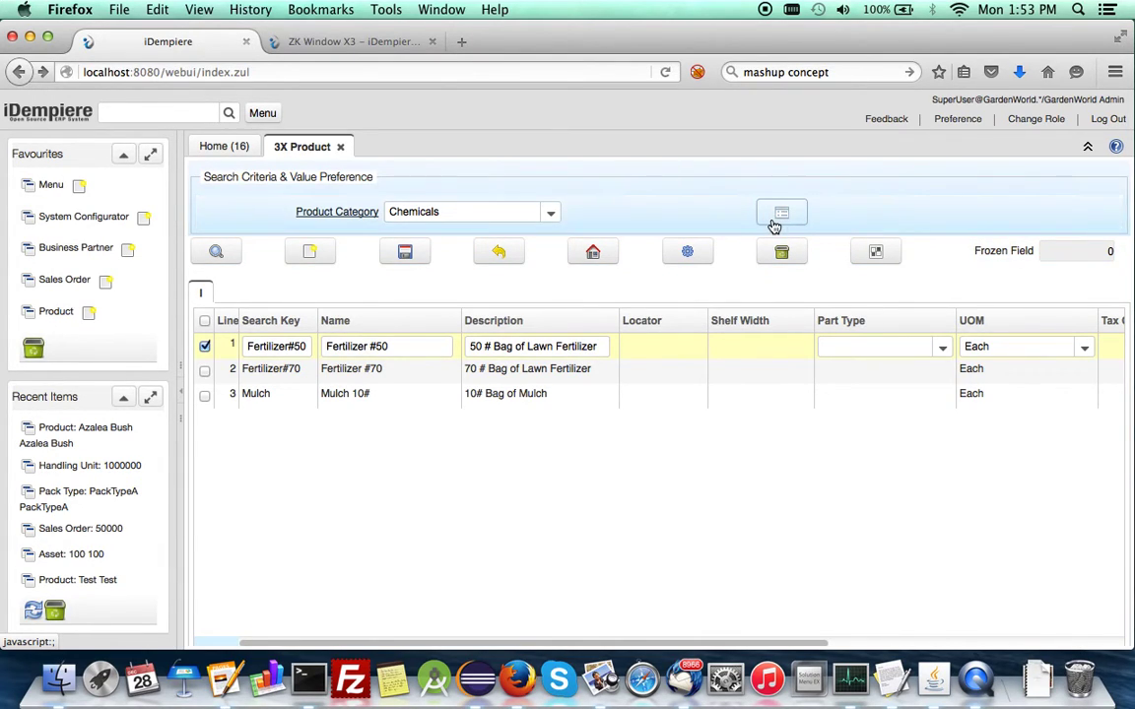
click(878, 254)
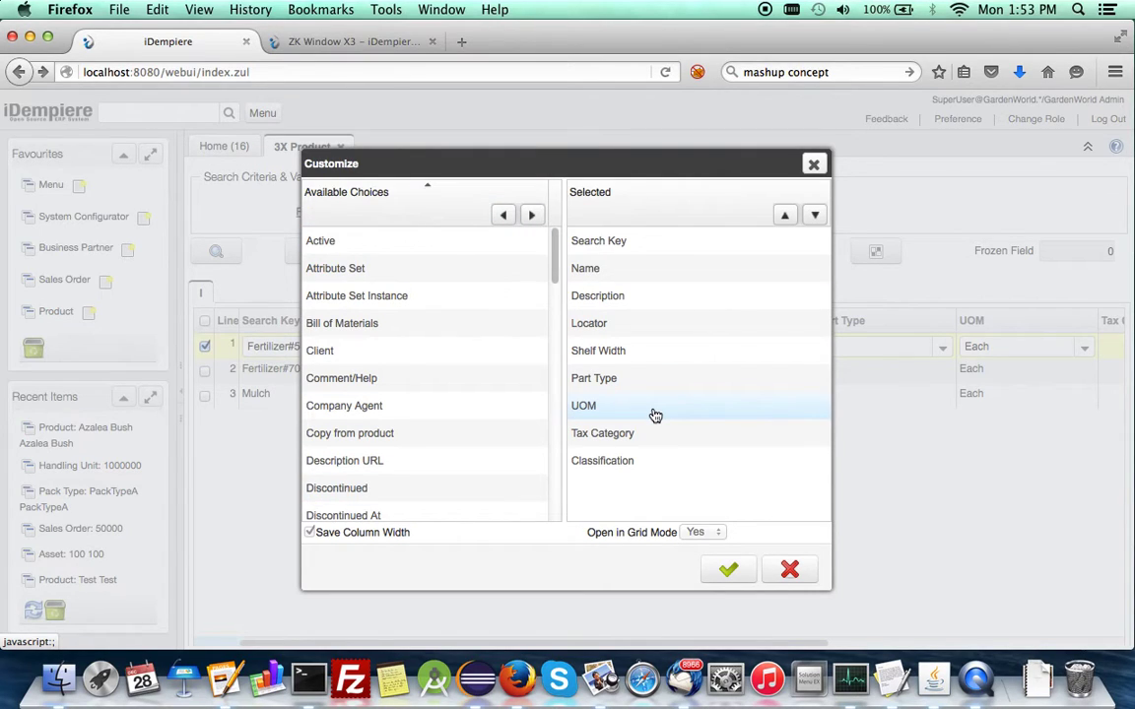
click(791, 572)
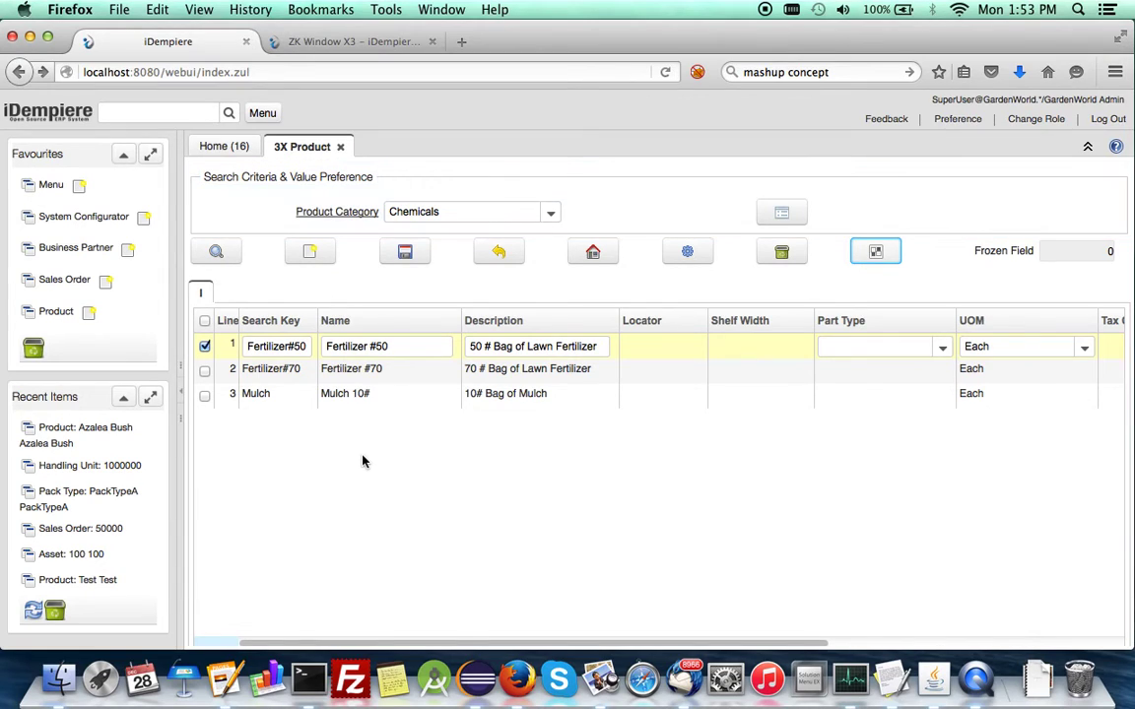
click(226, 677)
Open the Category:JPIERE wiki link from the Pages document in the browser
scroll(613, 378, down, 1)
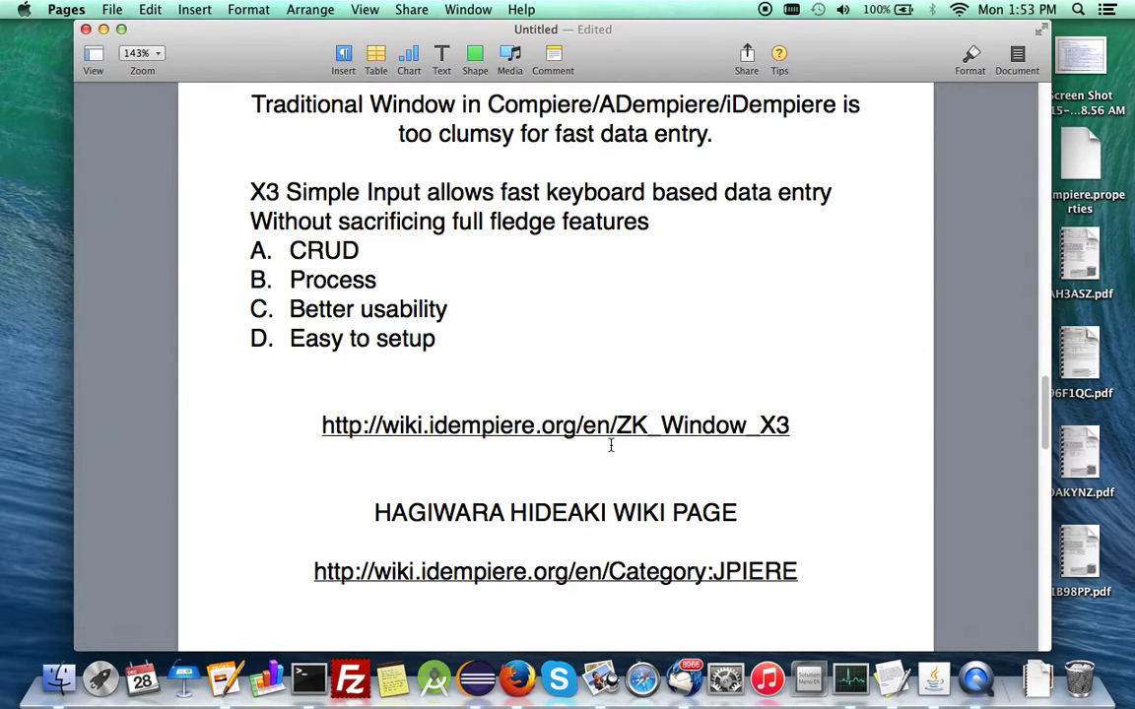
scroll(611, 445, down, 3)
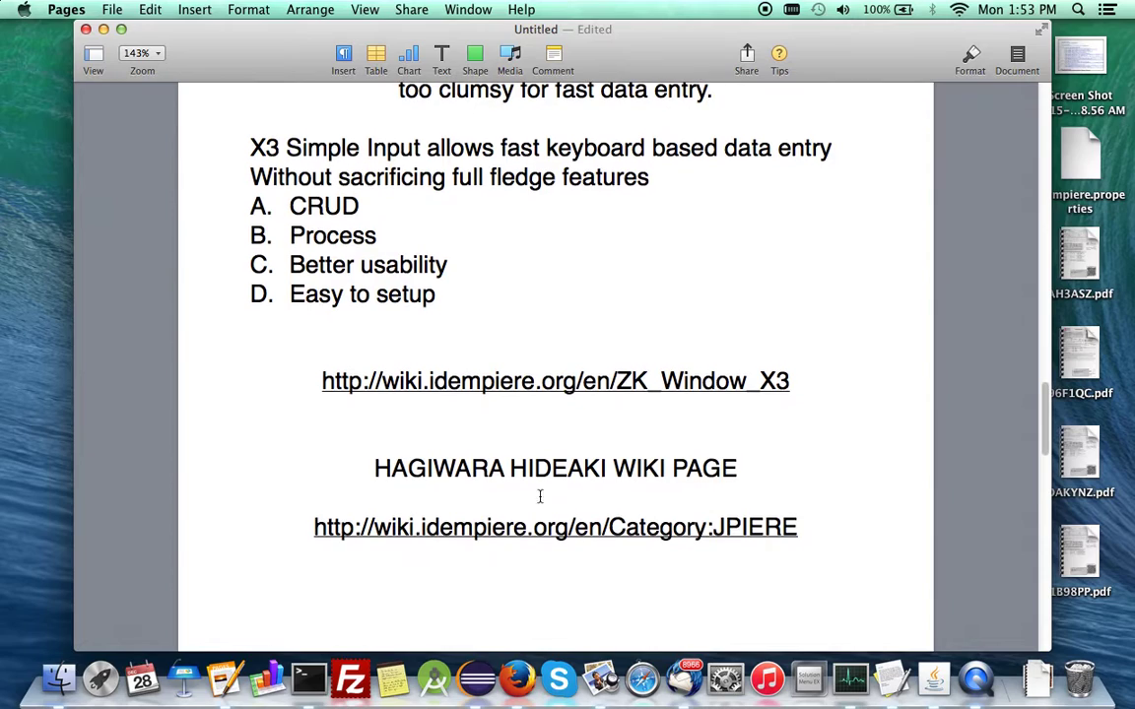
click(708, 535)
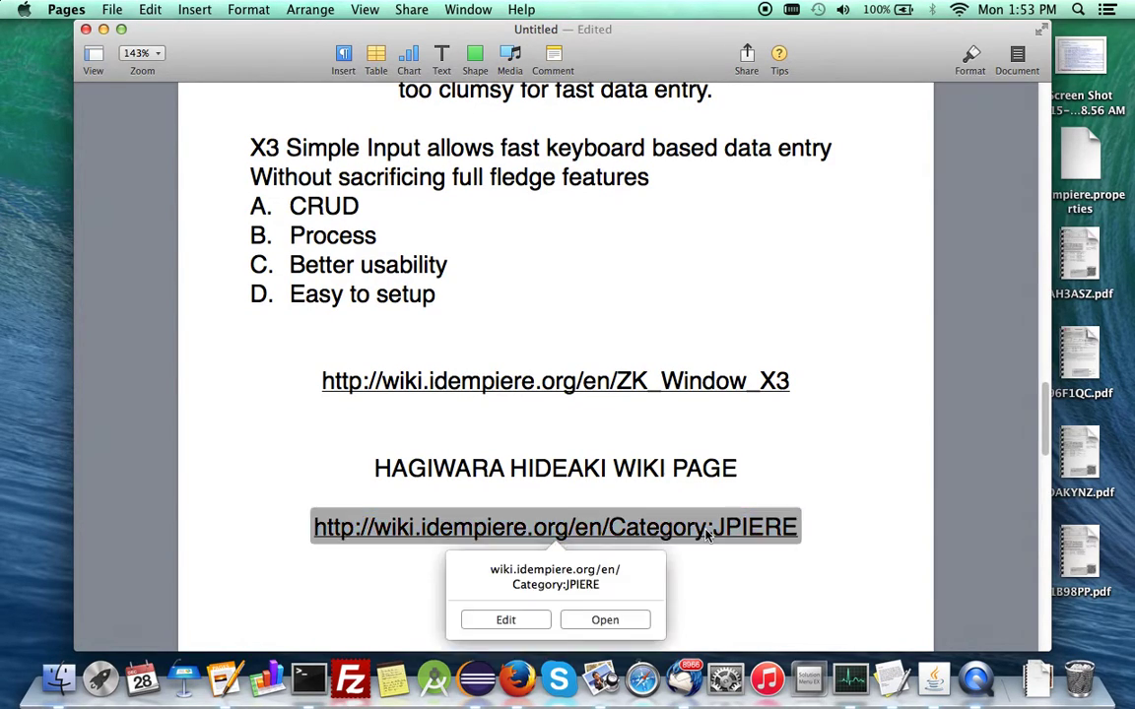
click(626, 627)
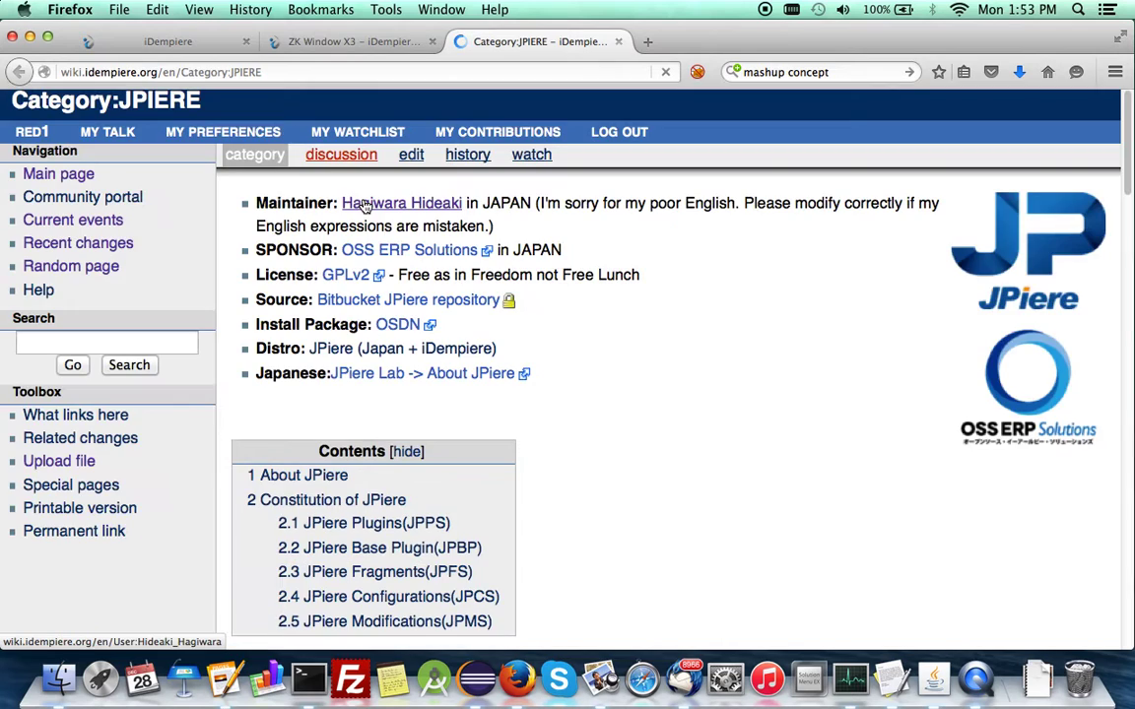
Scroll the Category:JPIERE wiki page down to its 18 listed pages, including ZK Window X1–X3
scroll(657, 402, down, 5)
scroll(657, 402, up, 5)
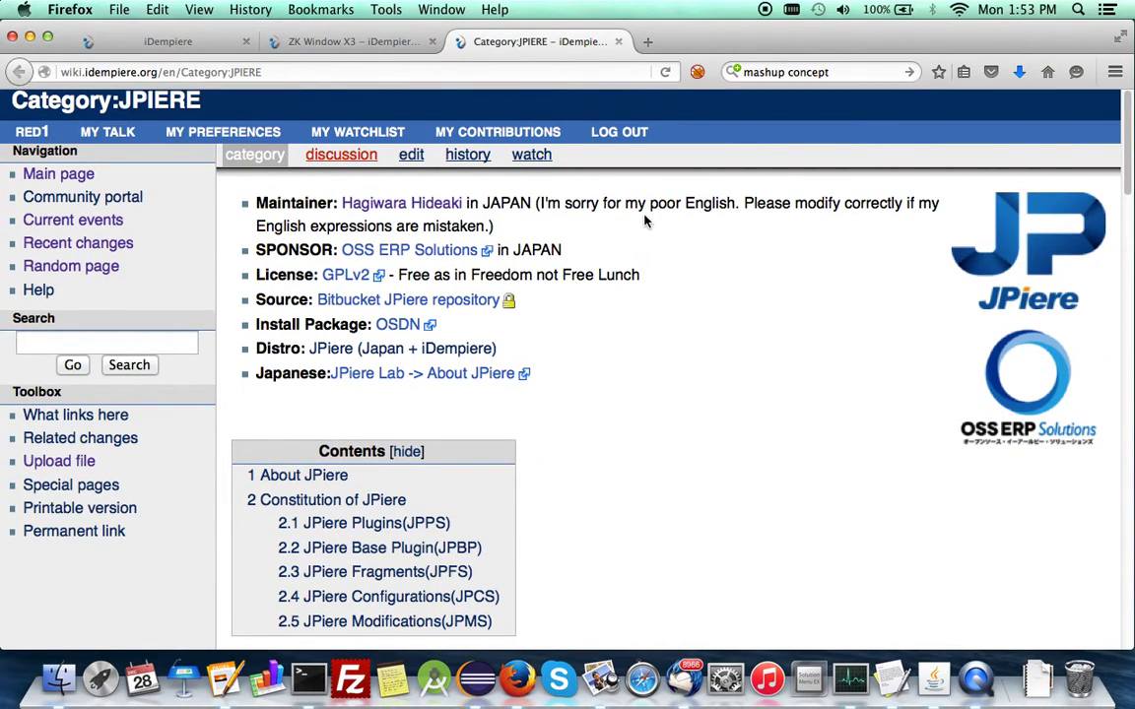
scroll(681, 411, down, 10)
scroll(682, 411, down, 7)
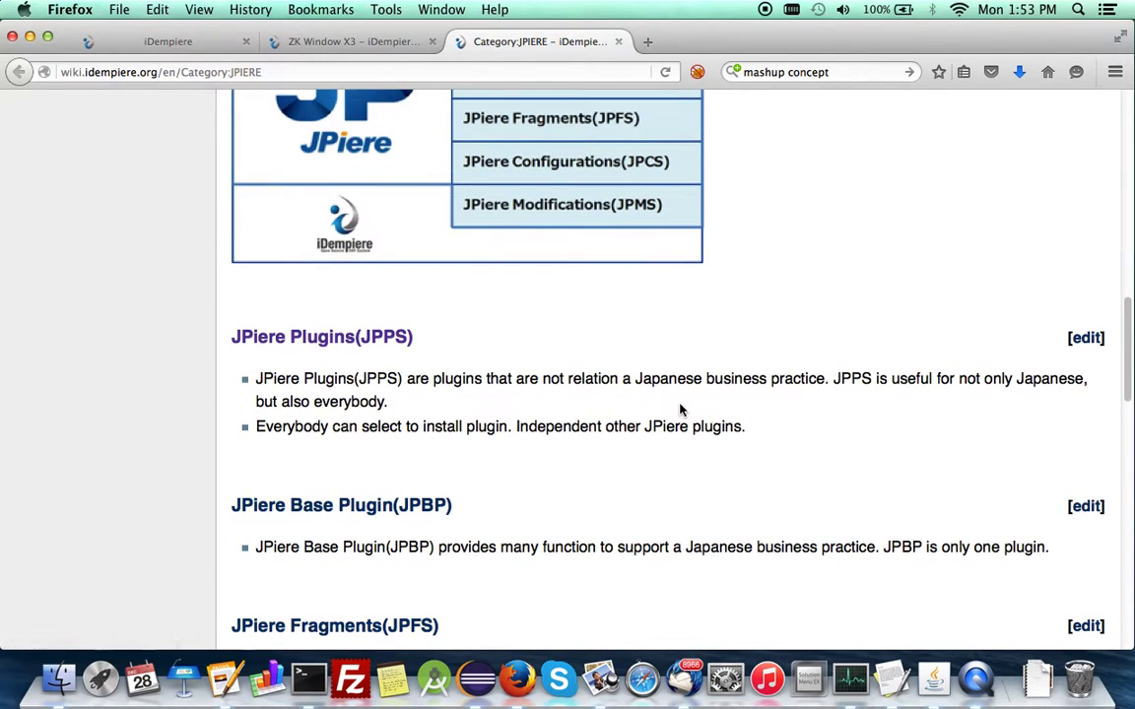
scroll(768, 469, down, 8)
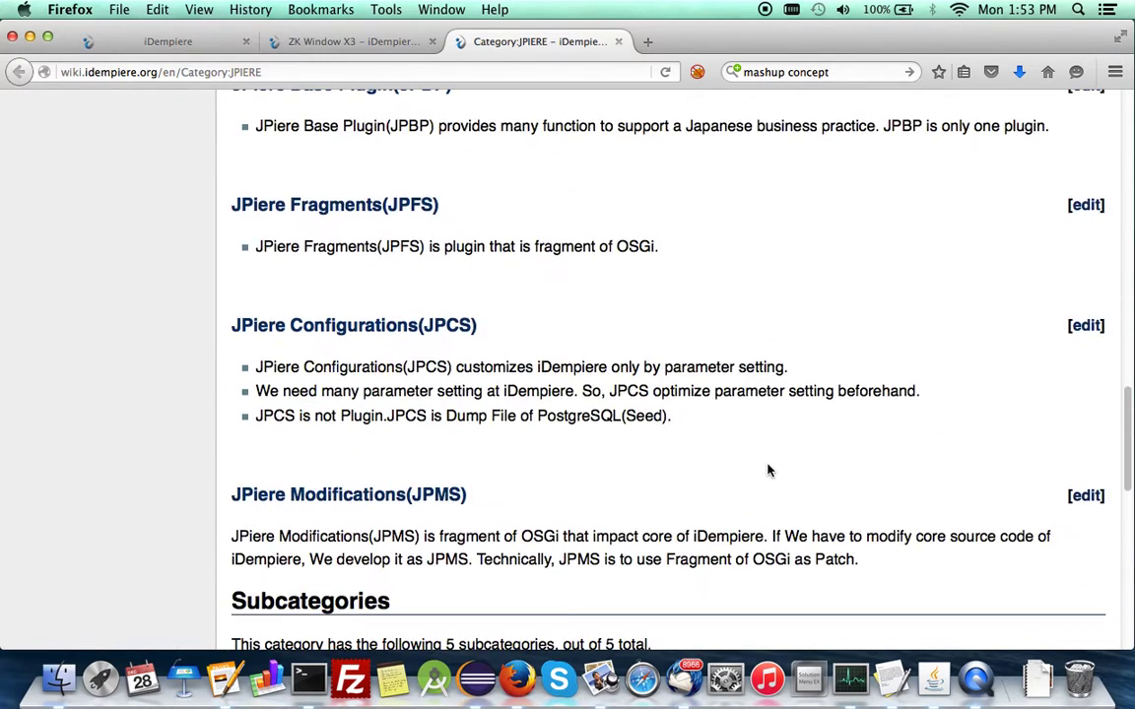
scroll(769, 471, up, 4)
scroll(770, 471, down, 12)
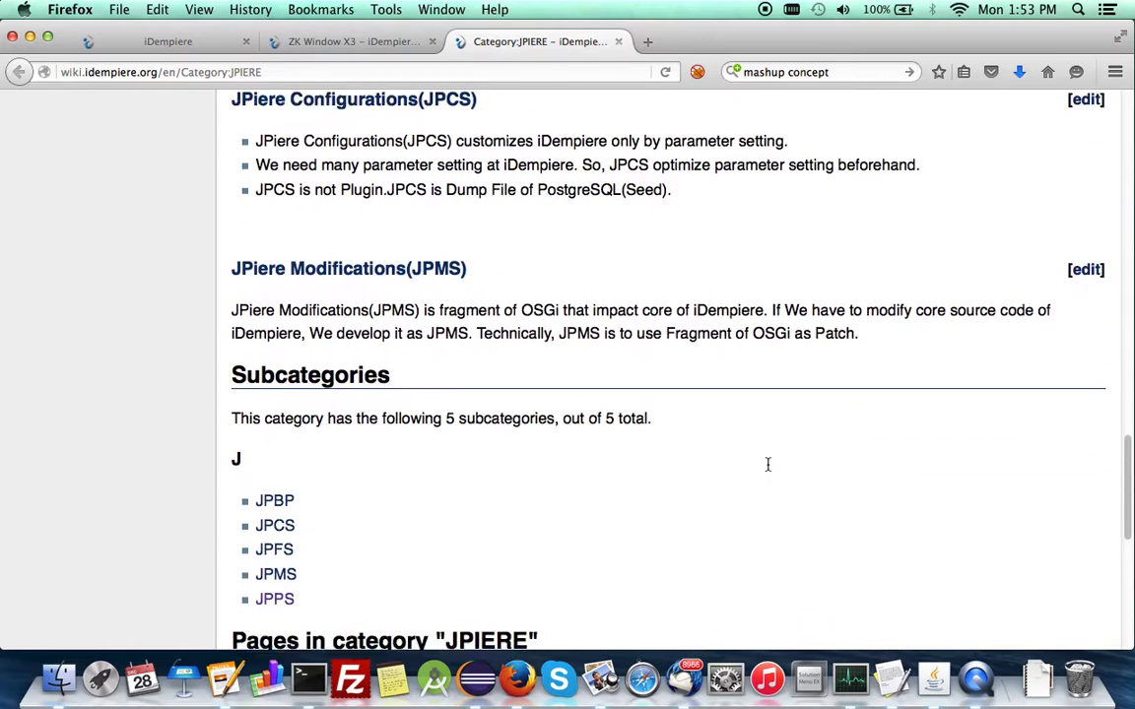
scroll(769, 471, down, 2)
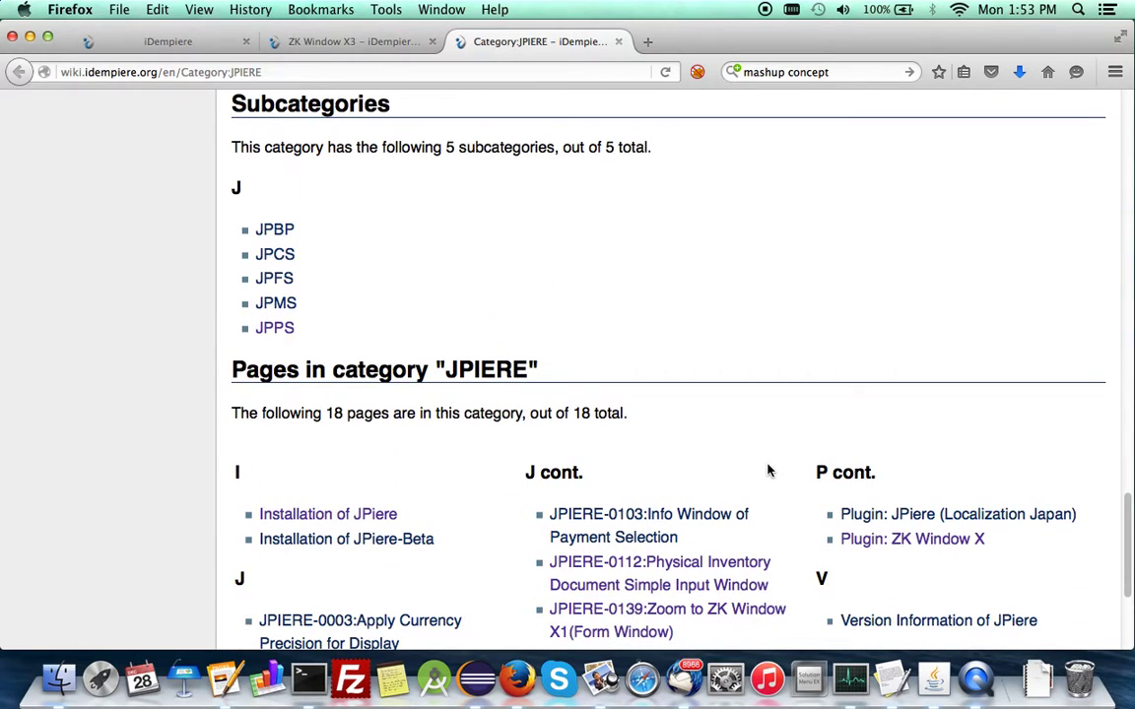
scroll(769, 471, down, 7)
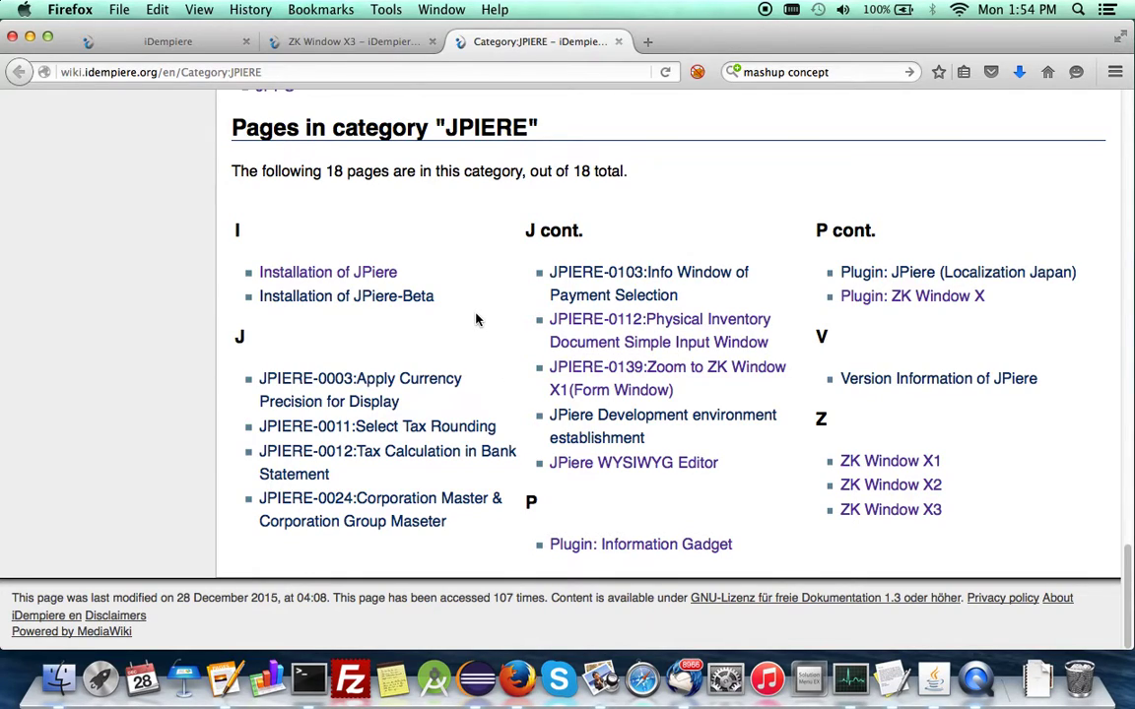
Return to Pages and scroll to the closing credits, thank-you note and group photo
click(225, 680)
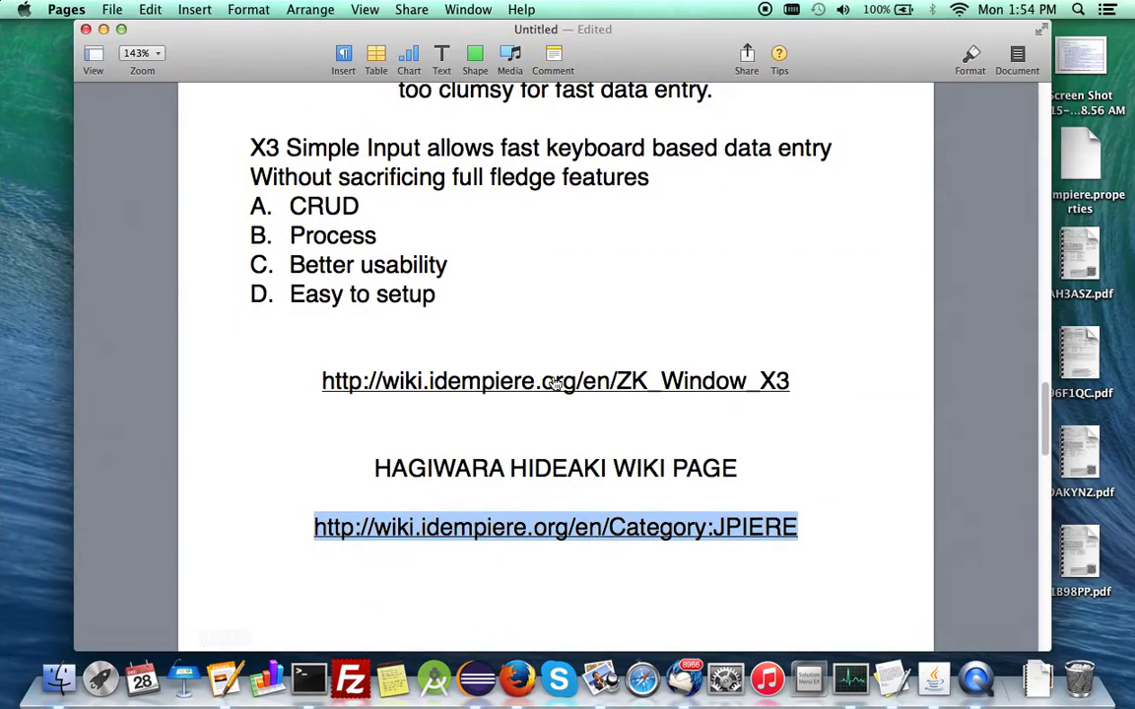
scroll(486, 575, down, 10)
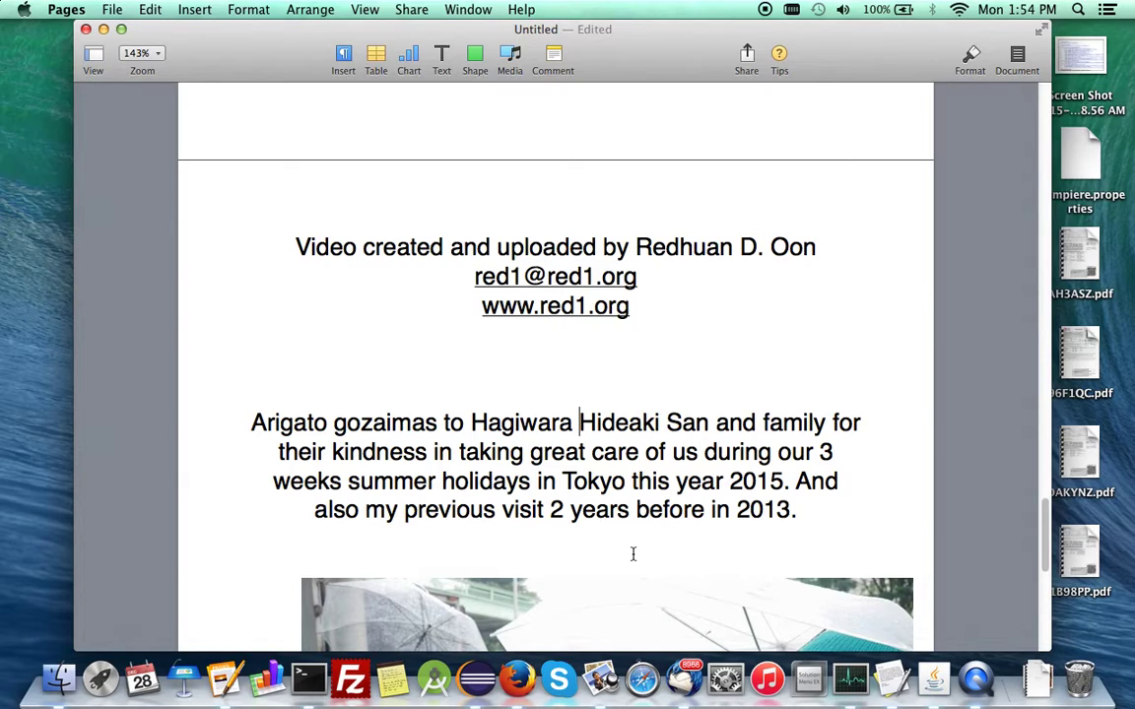
scroll(633, 555, down, 10)
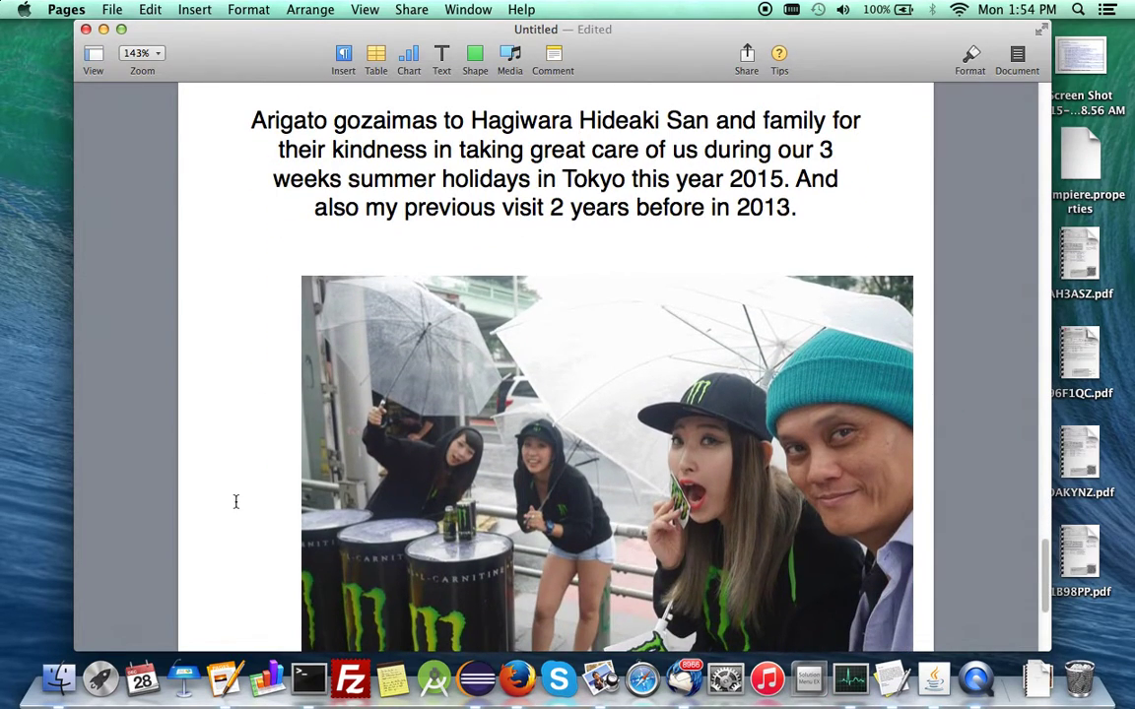
scroll(246, 504, down, 3)
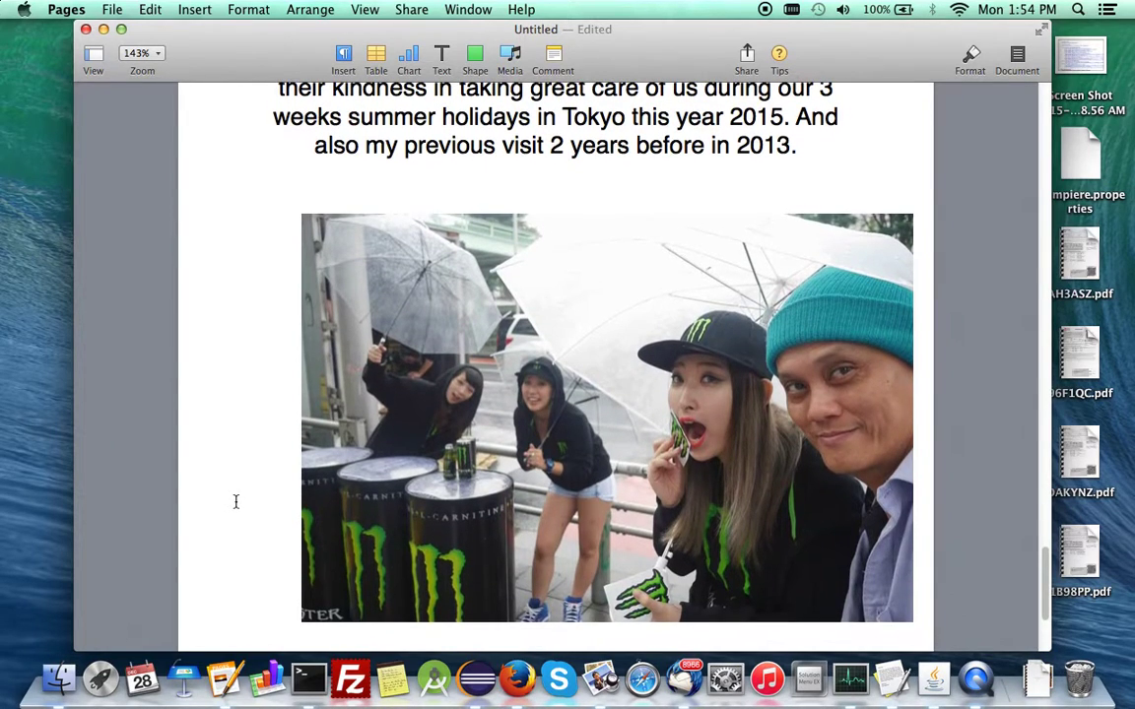